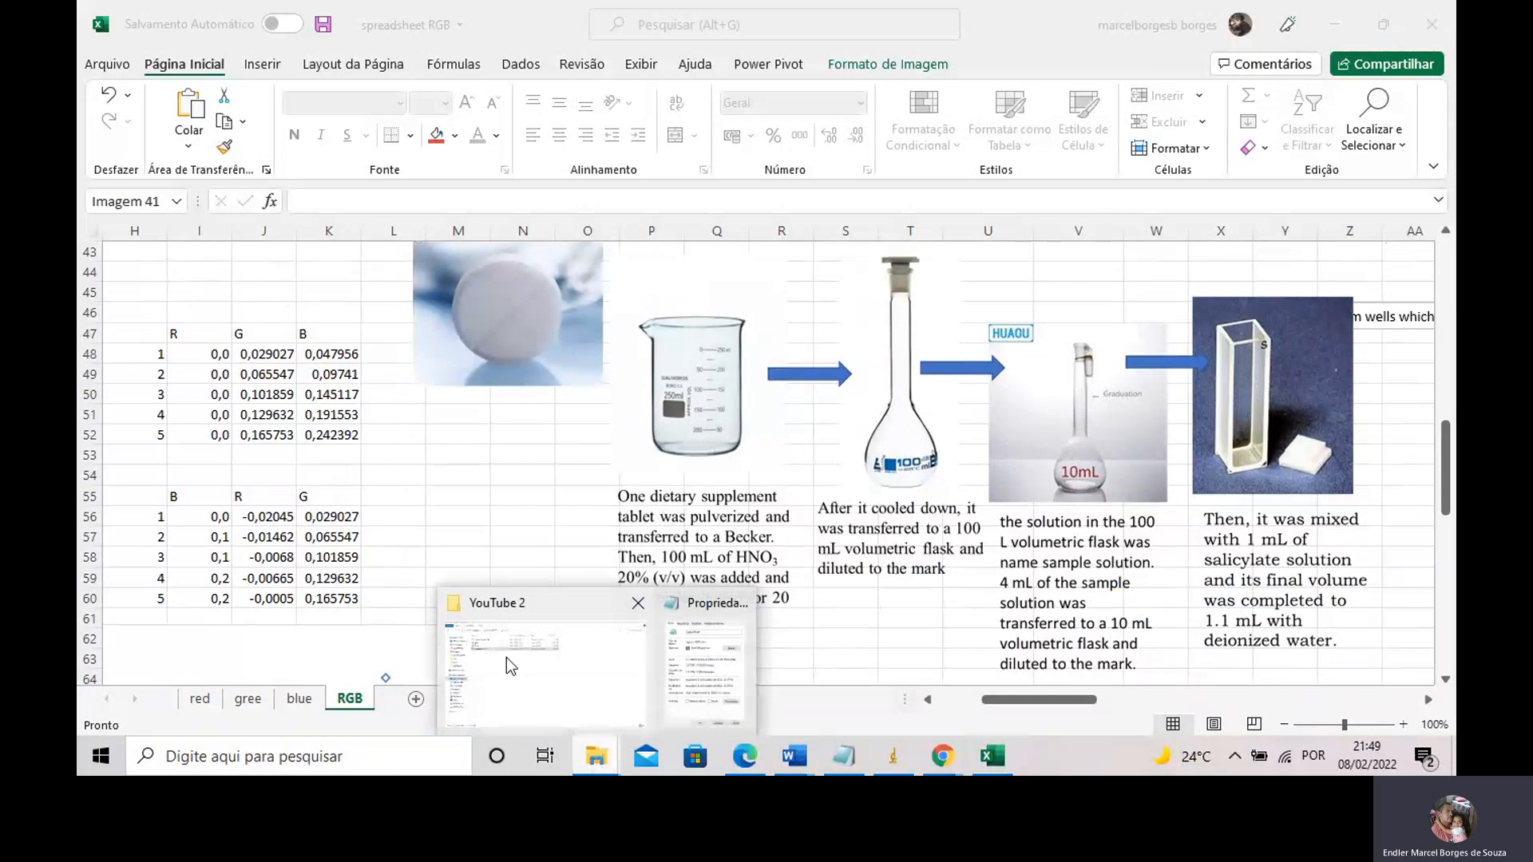
Look over the files in the YouTube 2 folder and open the PI 1 b plate image for viewing
{"action": "left_click", "coordinate": [308, 160]}
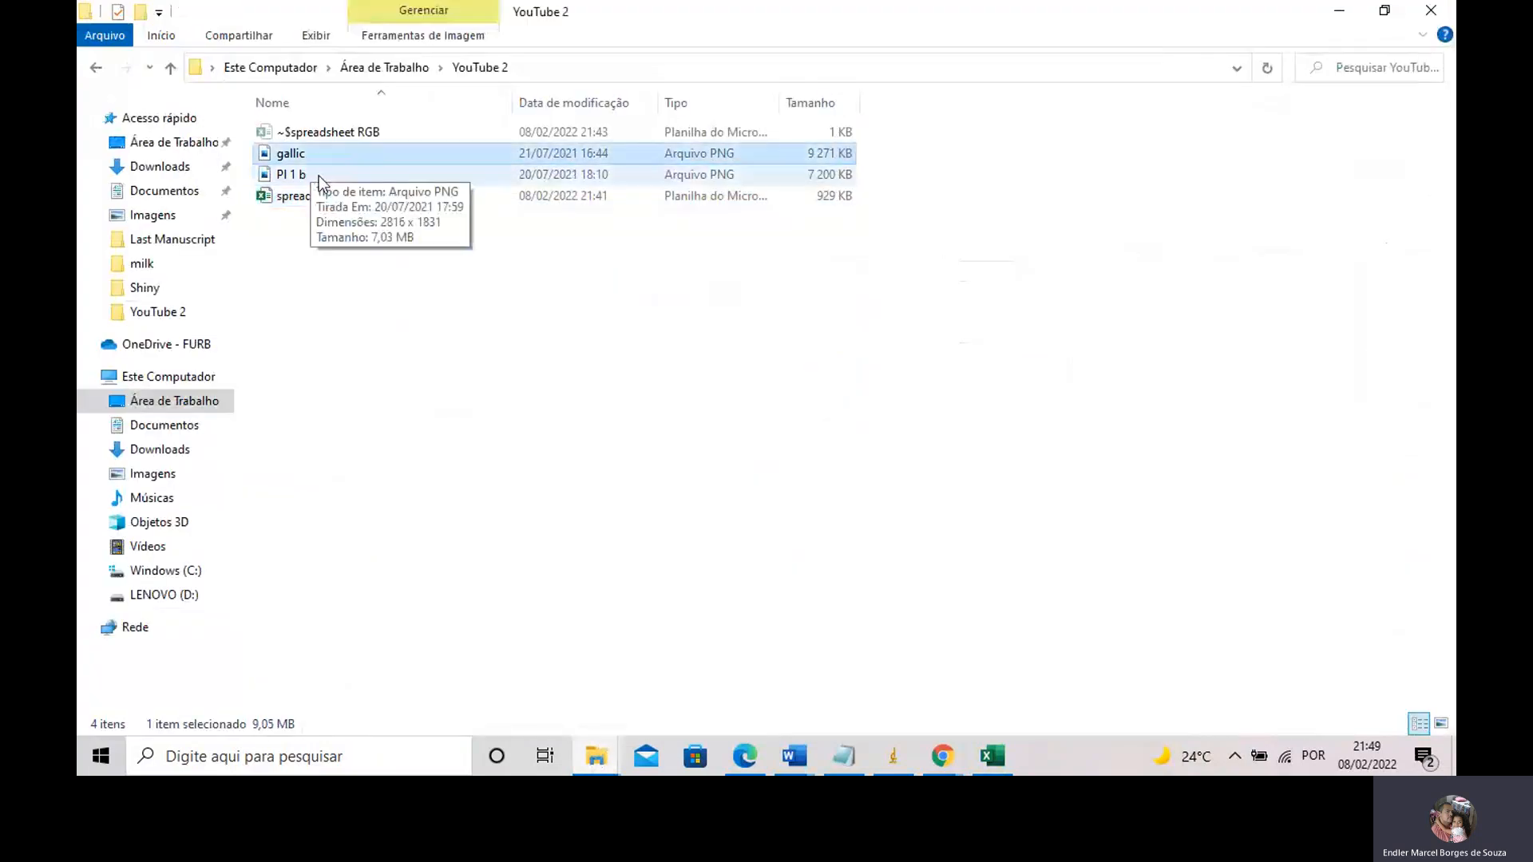
{"action": "left_click", "coordinate": [319, 175]}
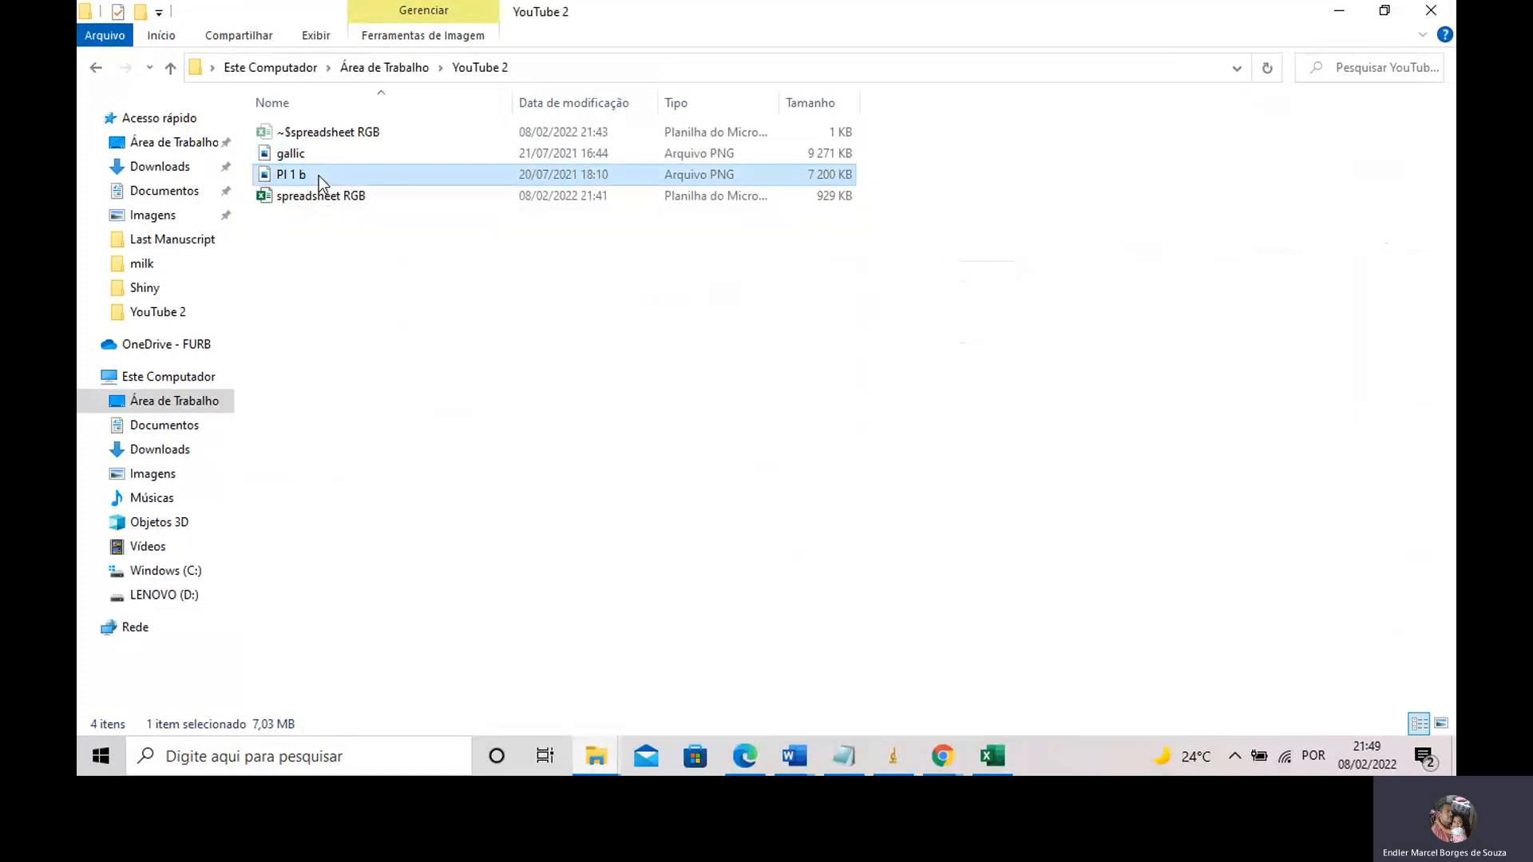
{"action": "left_click", "coordinate": [323, 201]}
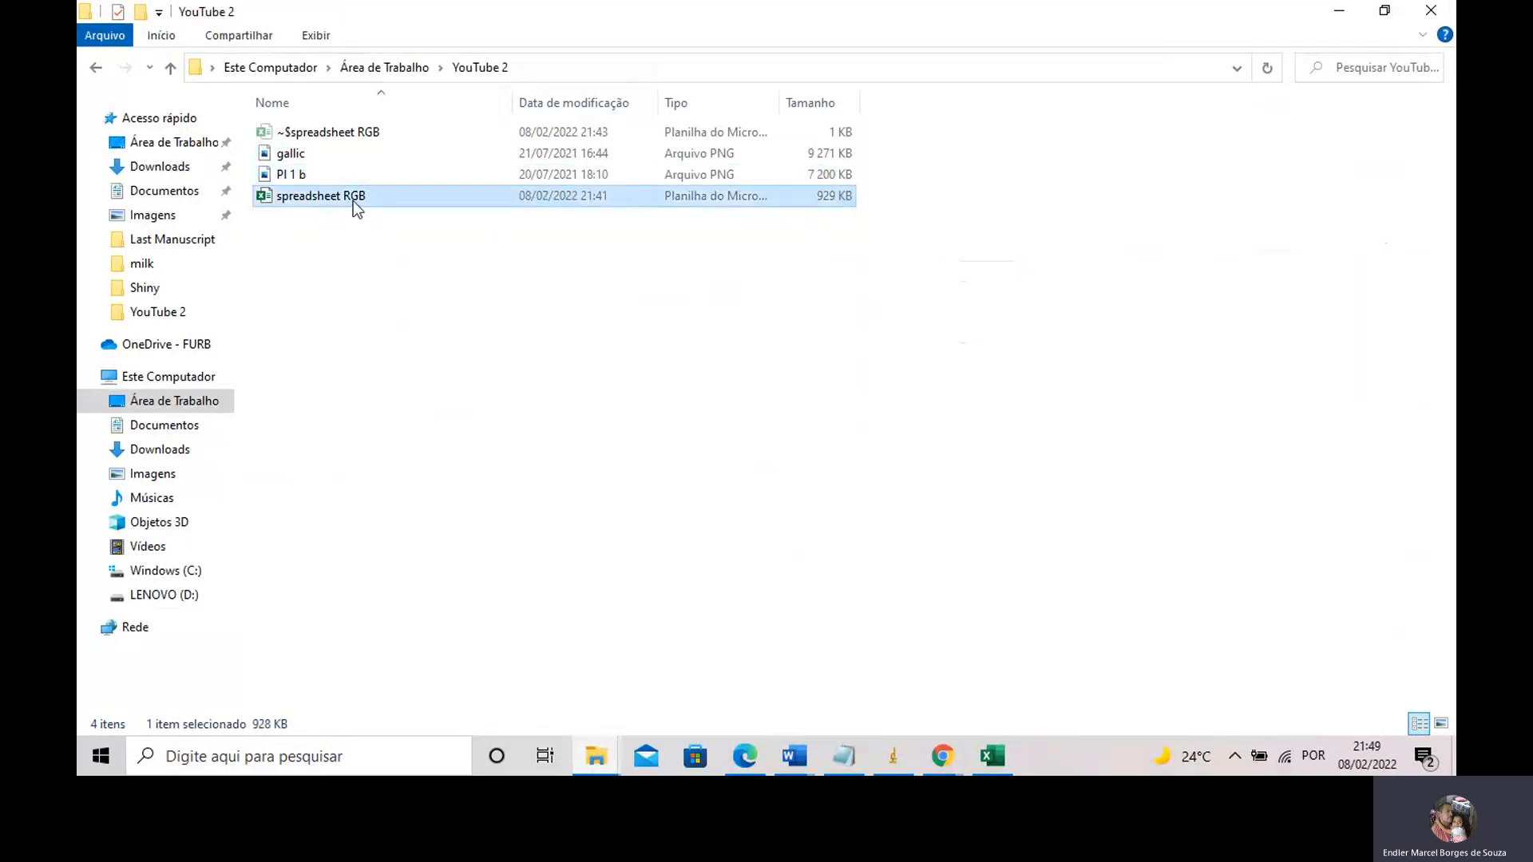
{"action": "left_click", "coordinate": [995, 757]}
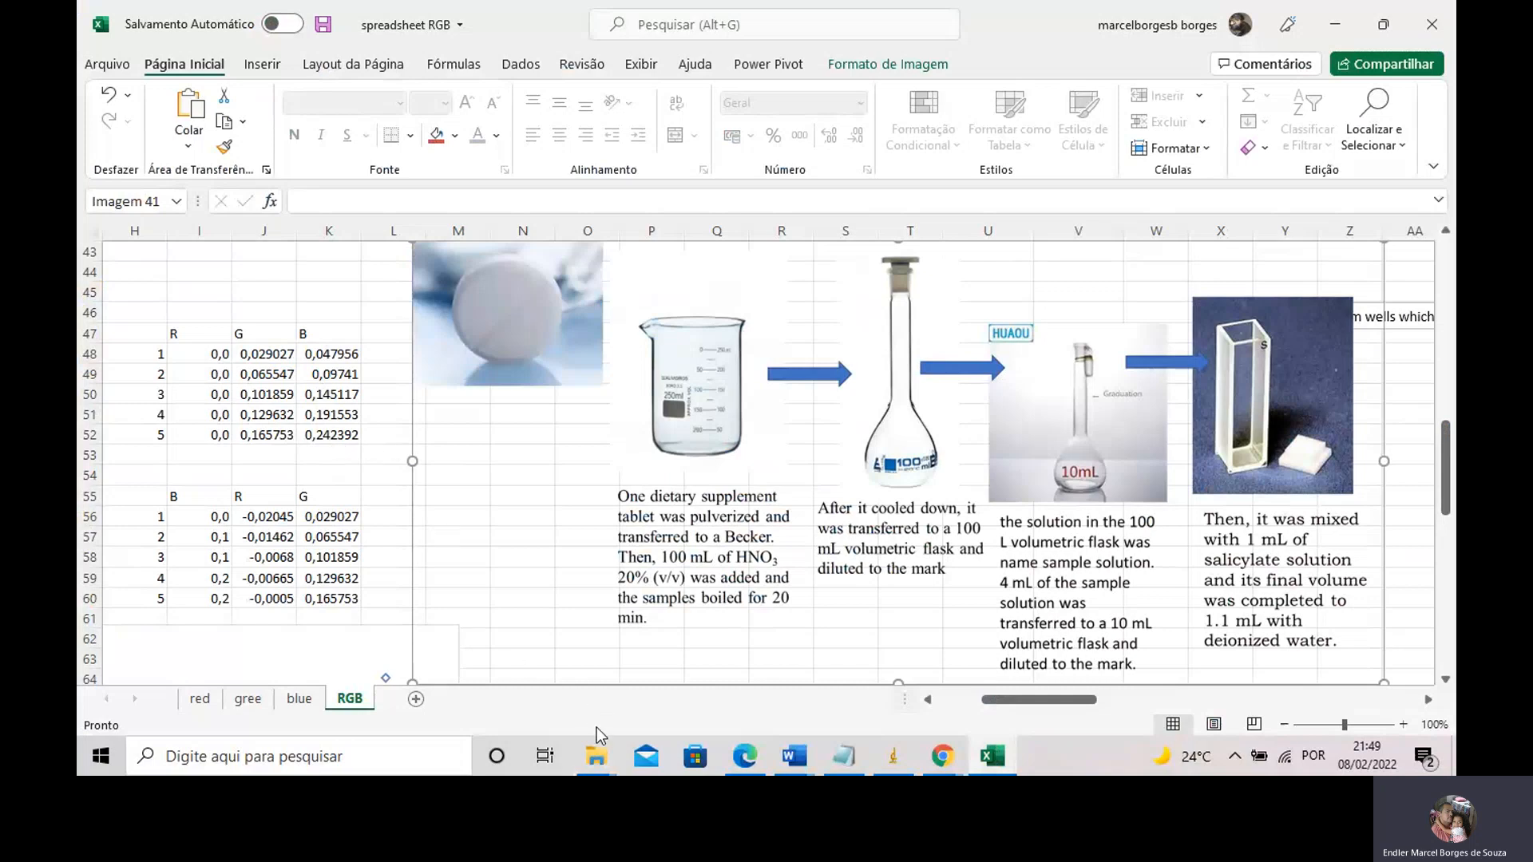
{"action": "left_click", "coordinate": [596, 756]}
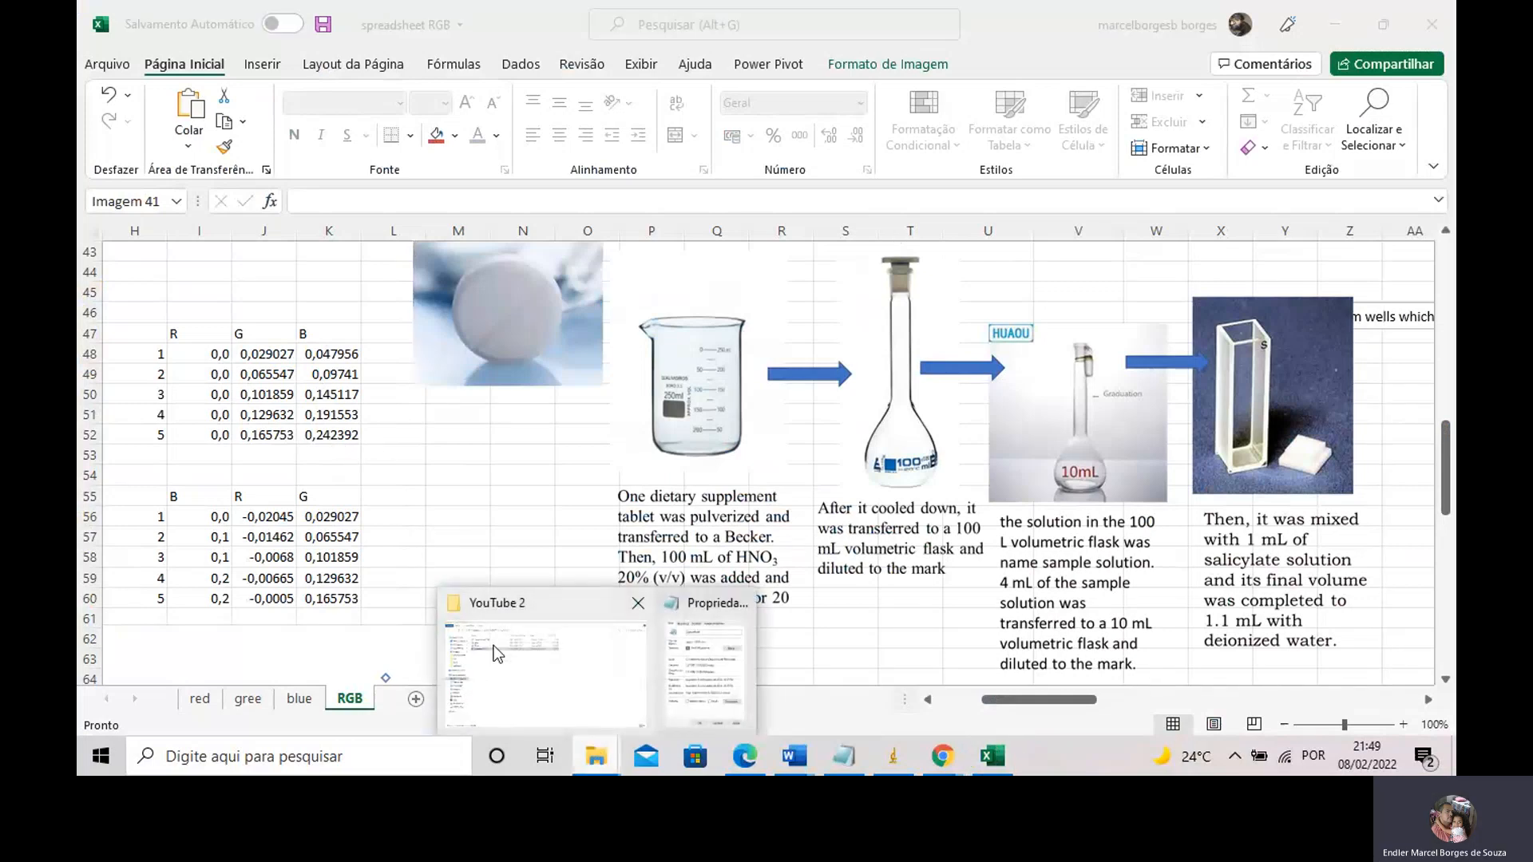
{"action": "left_click", "coordinate": [493, 645]}
{"action": "left_click", "coordinate": [324, 177]}
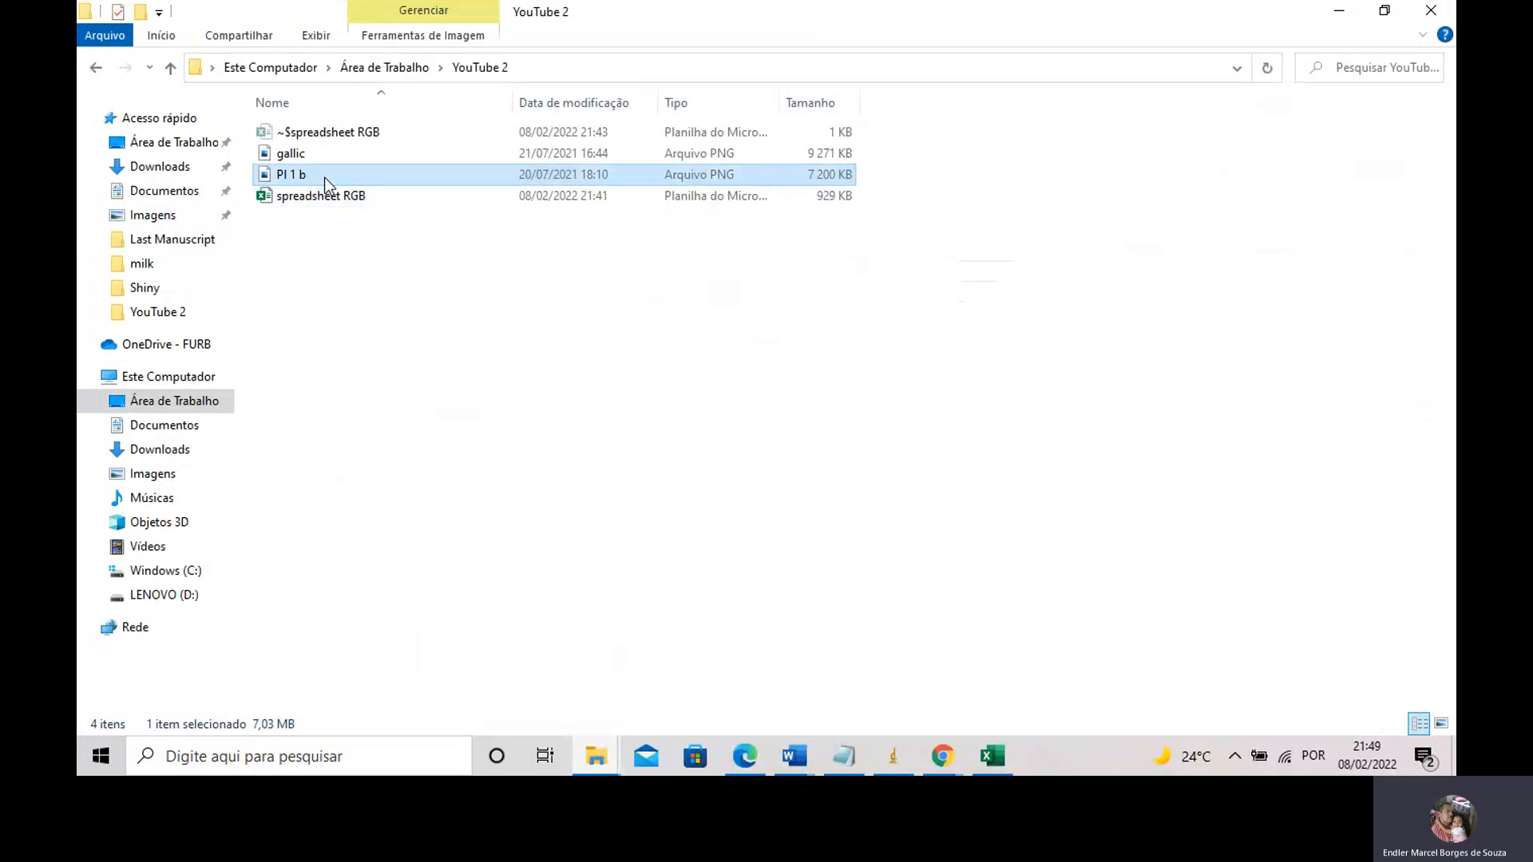
{"action": "double_click", "coordinate": [324, 177]}
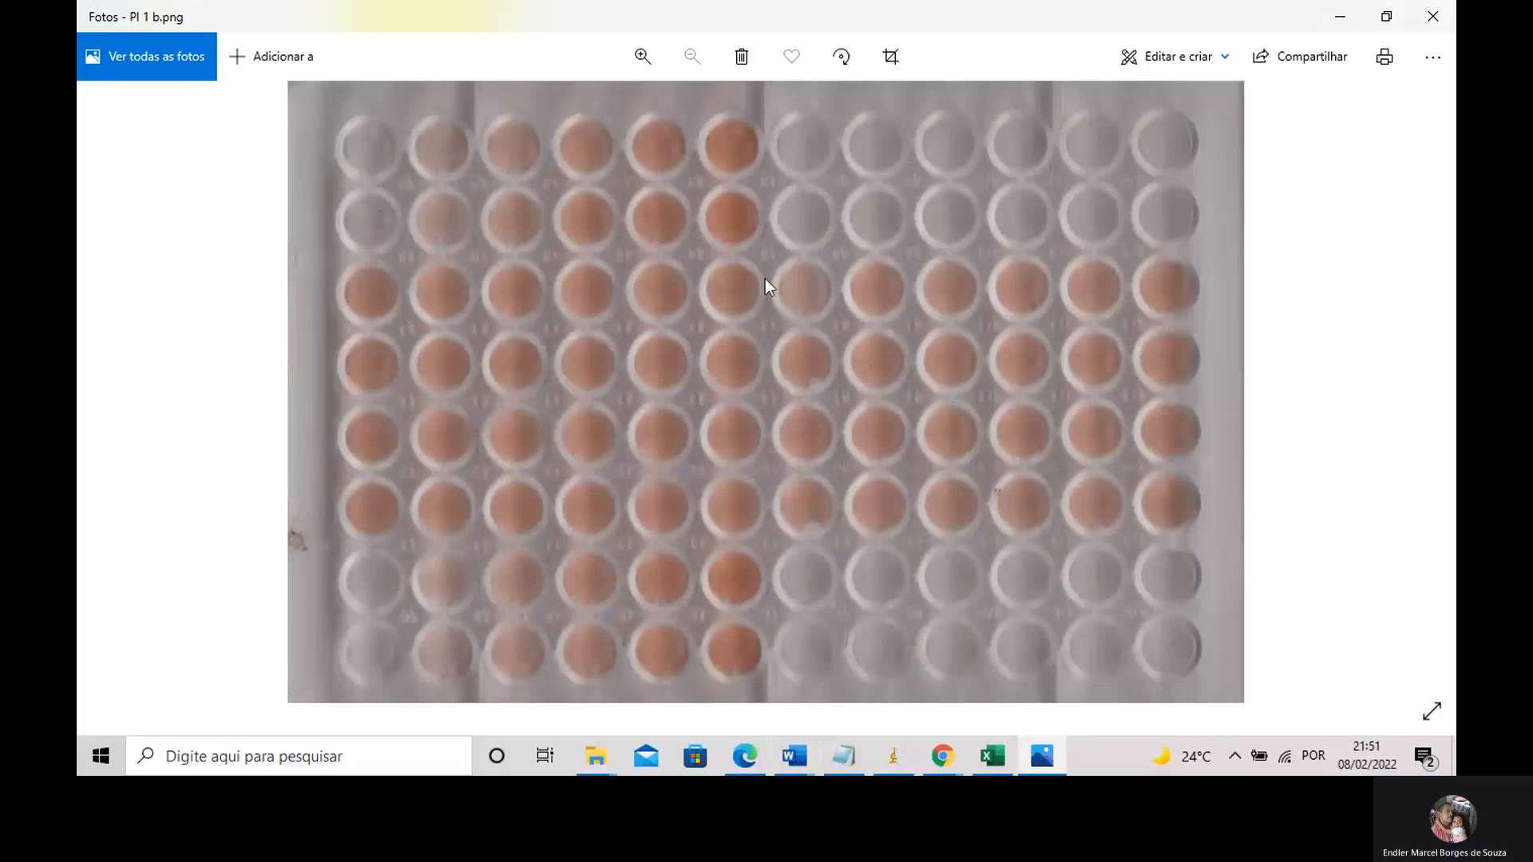
Switch to ImageJ and open the PI 1 b image from the YouTube 2 folder
{"action": "left_click", "coordinate": [892, 766]}
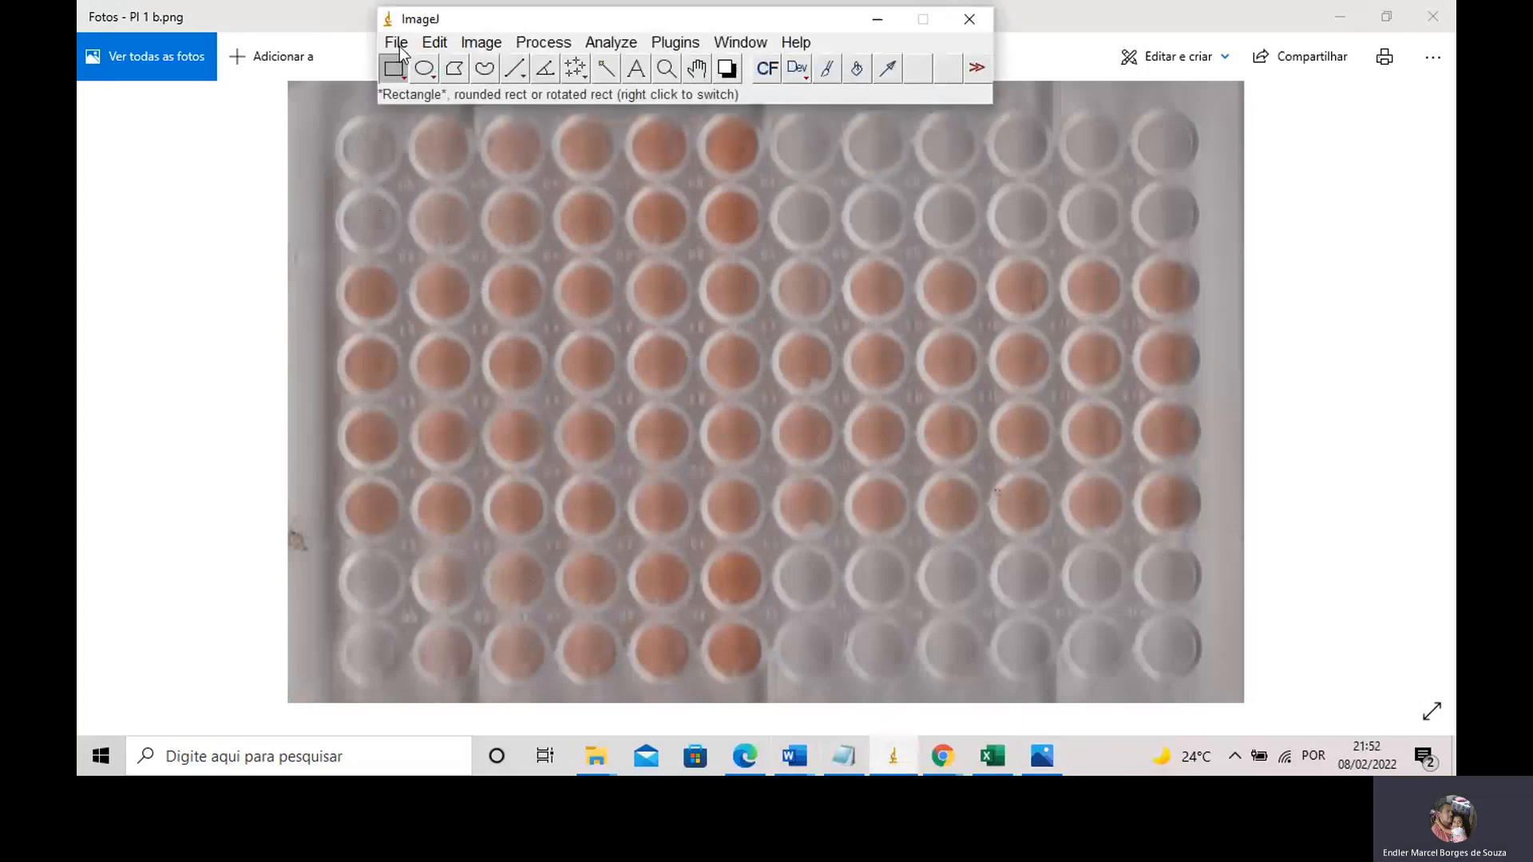
{"action": "left_click", "coordinate": [397, 43]}
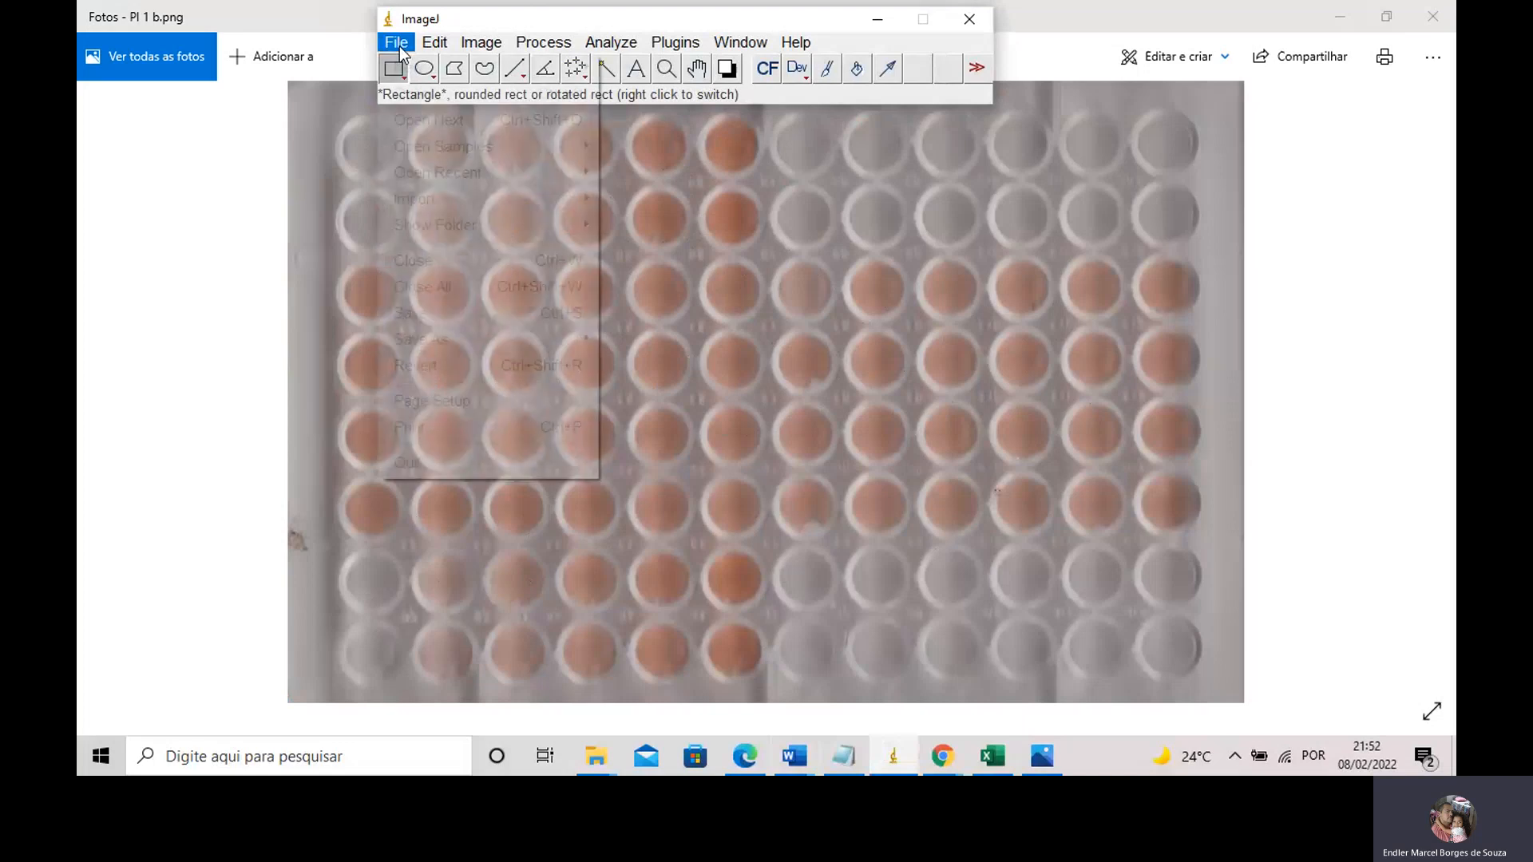
{"action": "left_click", "coordinate": [482, 173]}
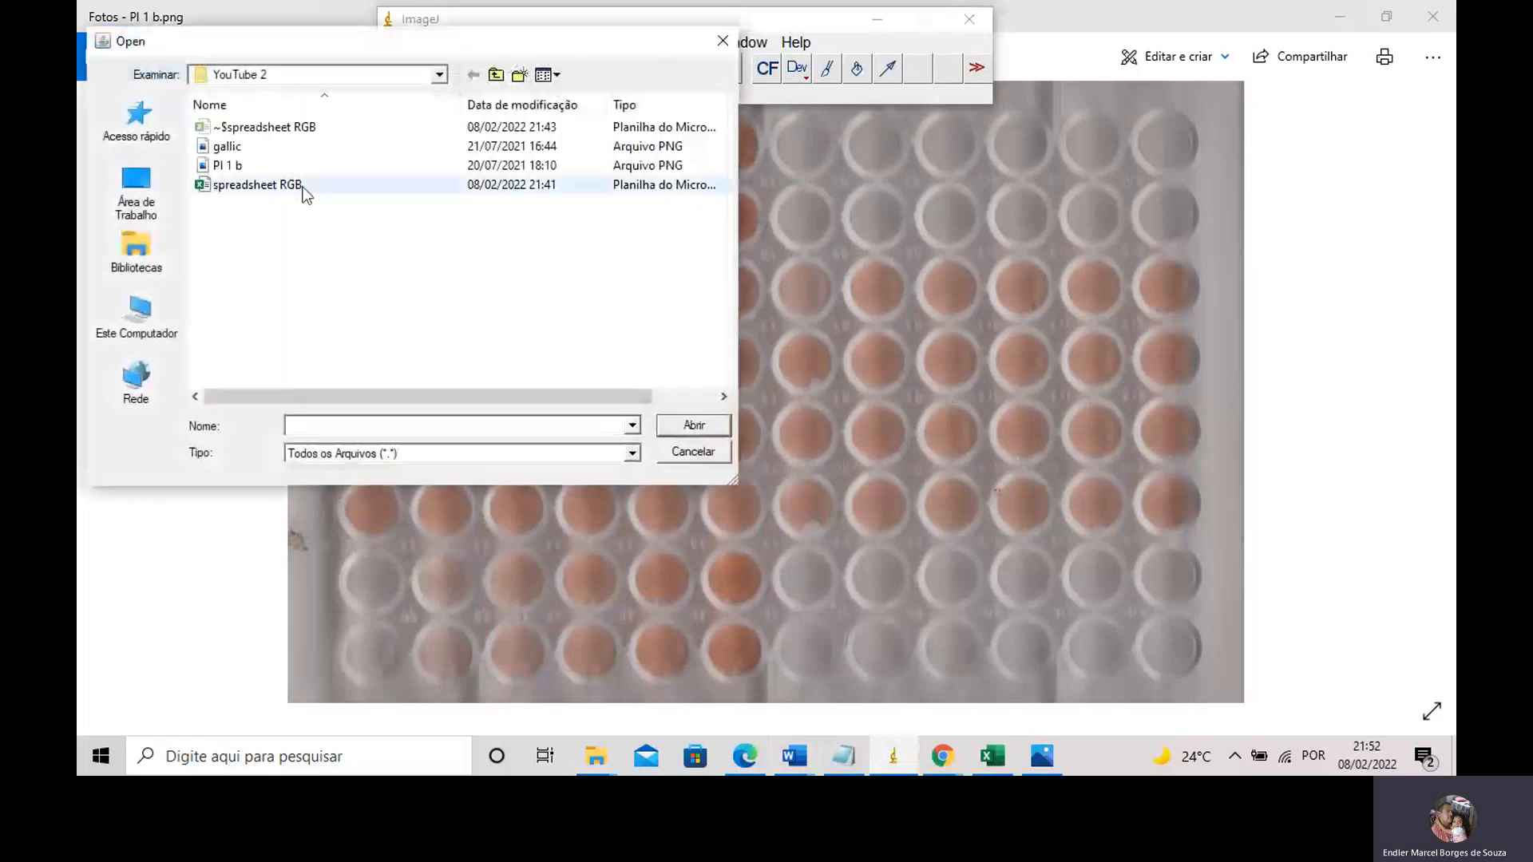
{"action": "left_click", "coordinate": [254, 169]}
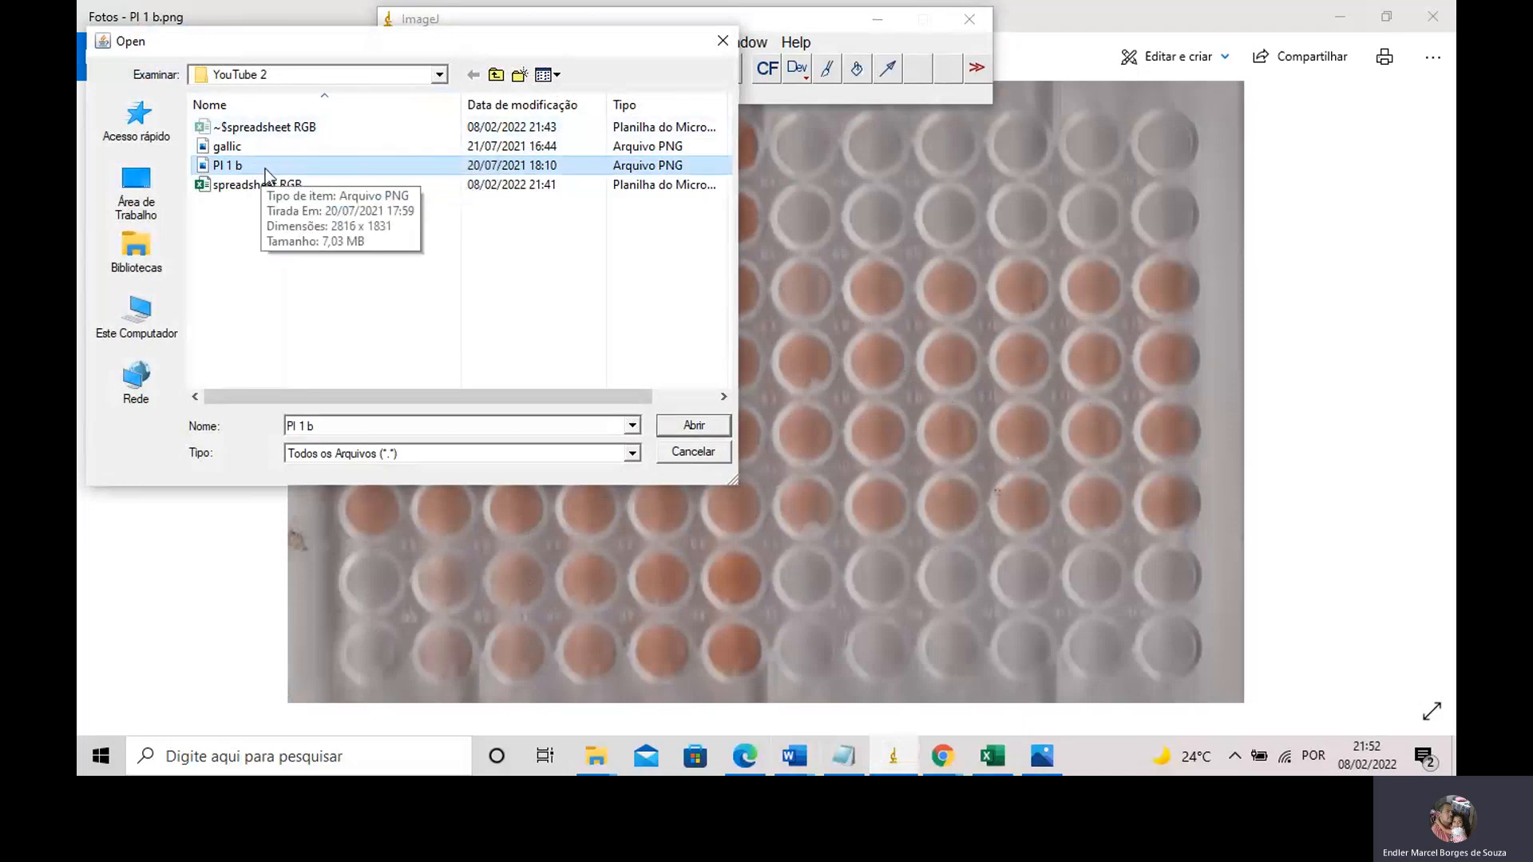
{"action": "left_click", "coordinate": [681, 429]}
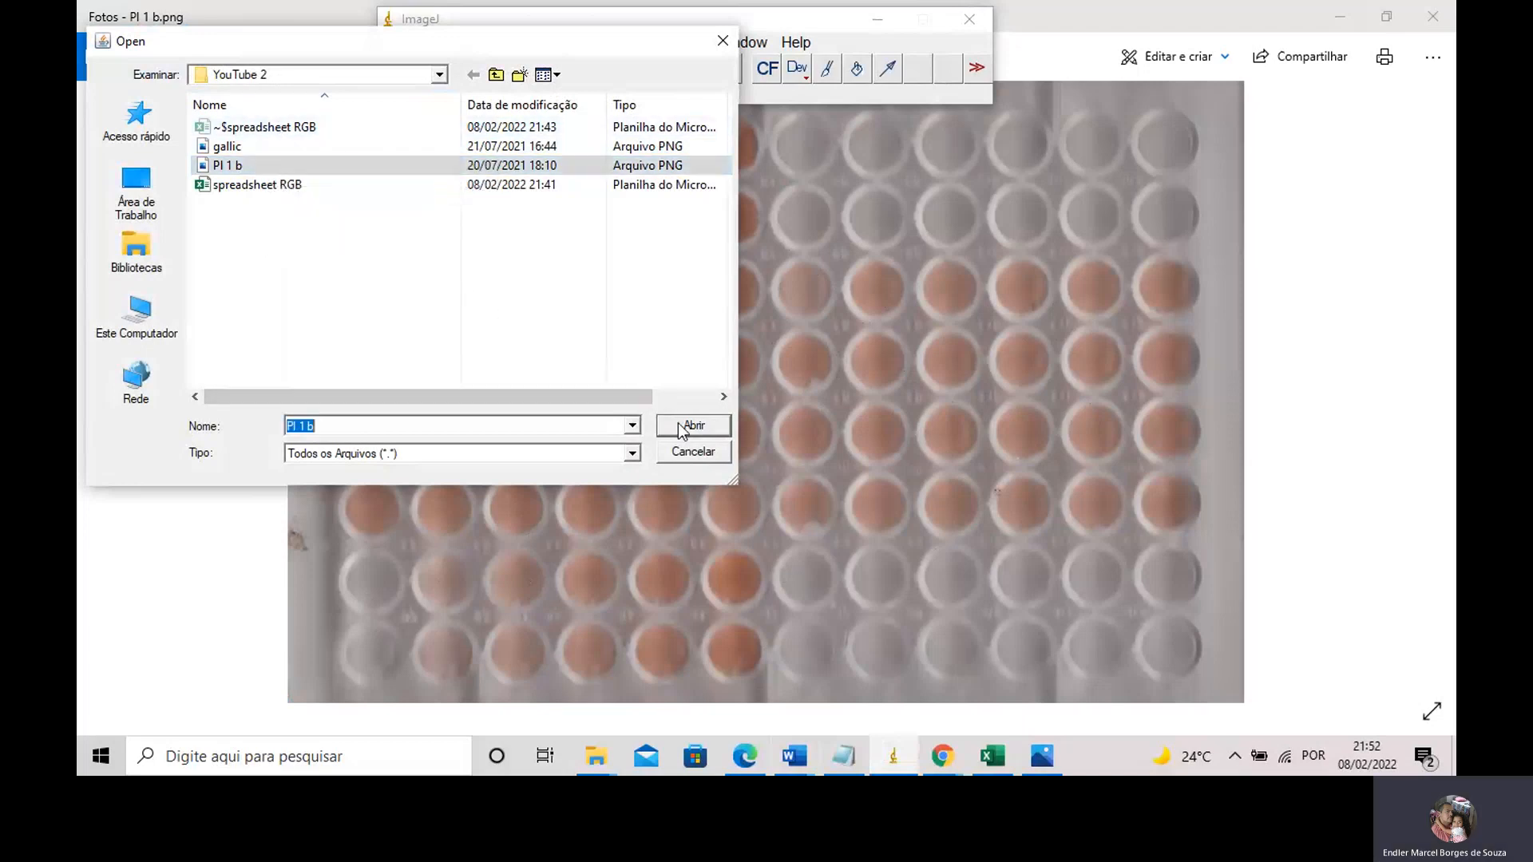
{"action": "left_click", "coordinate": [681, 428]}
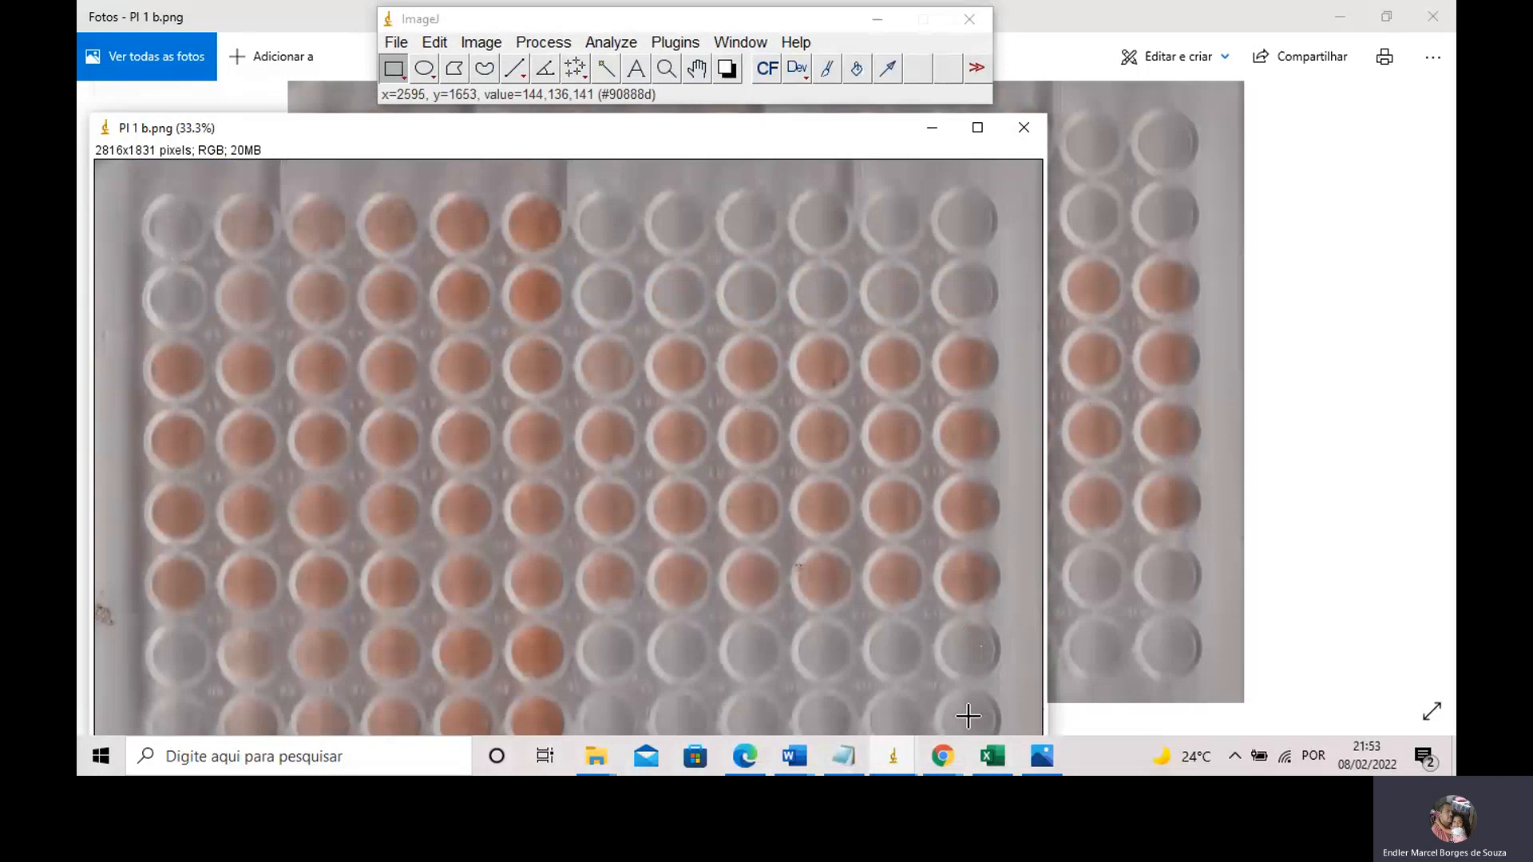
Run the ReadPlate Macro plugin on the plate image and choose the Red channel for the measurements
{"action": "left_click", "coordinate": [673, 45]}
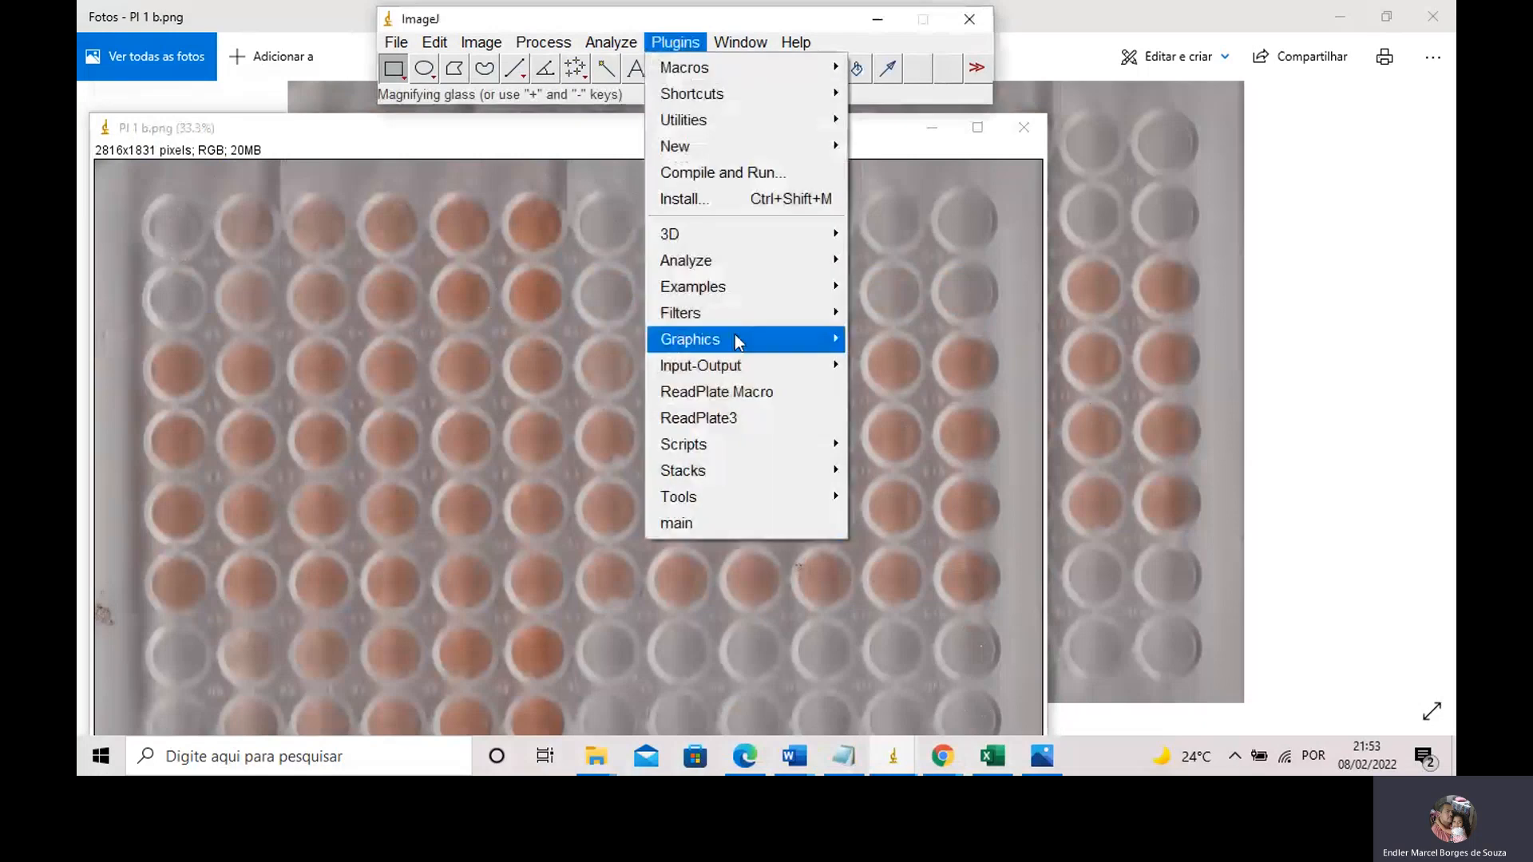
{"action": "left_click", "coordinate": [741, 391]}
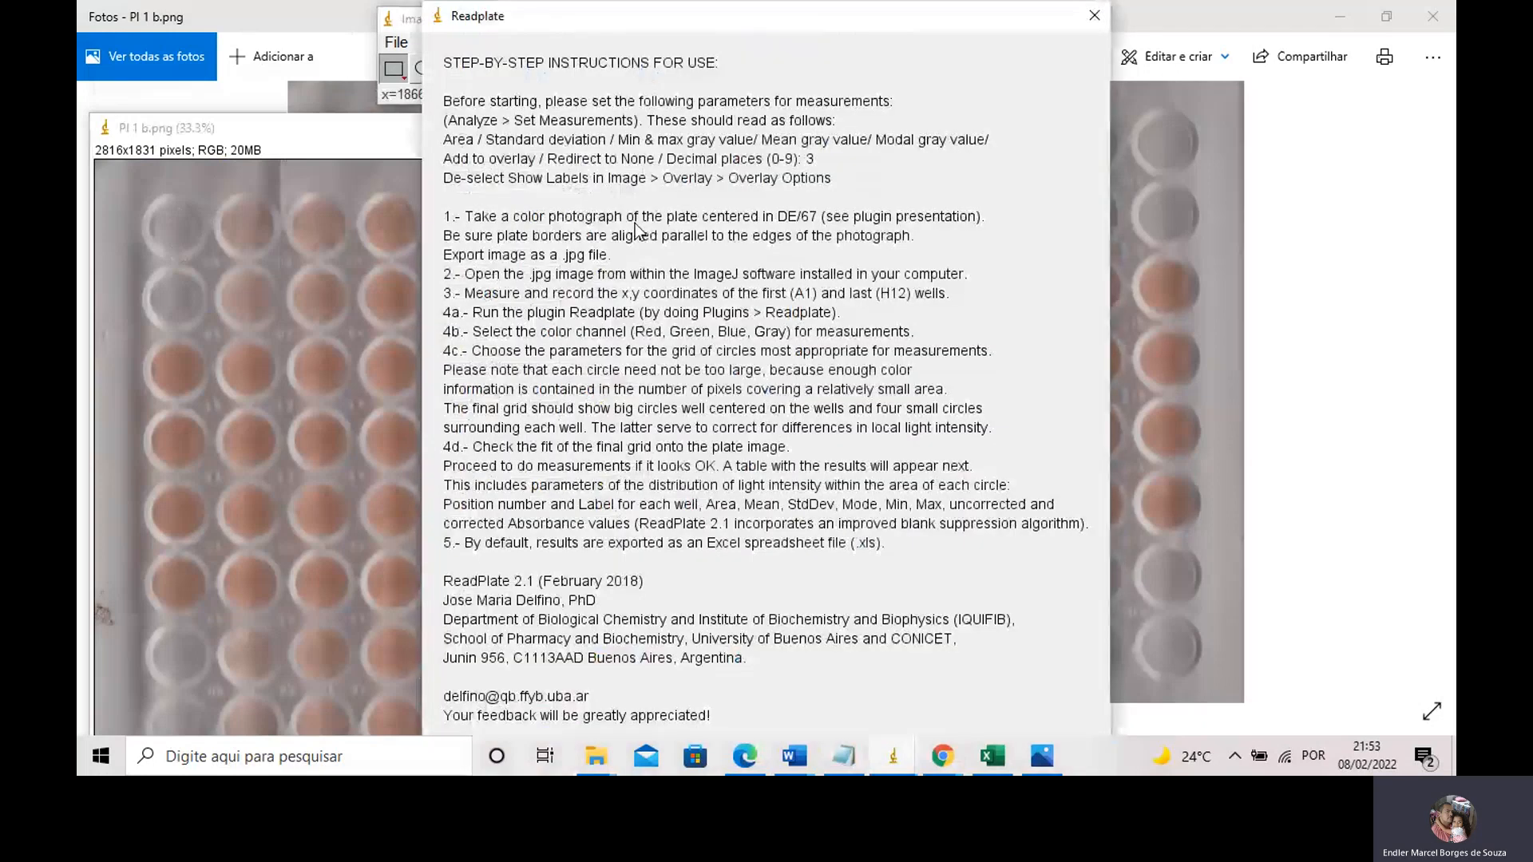
{"action": "key", "text": "Return"}
{"action": "left_click", "coordinate": [819, 209]}
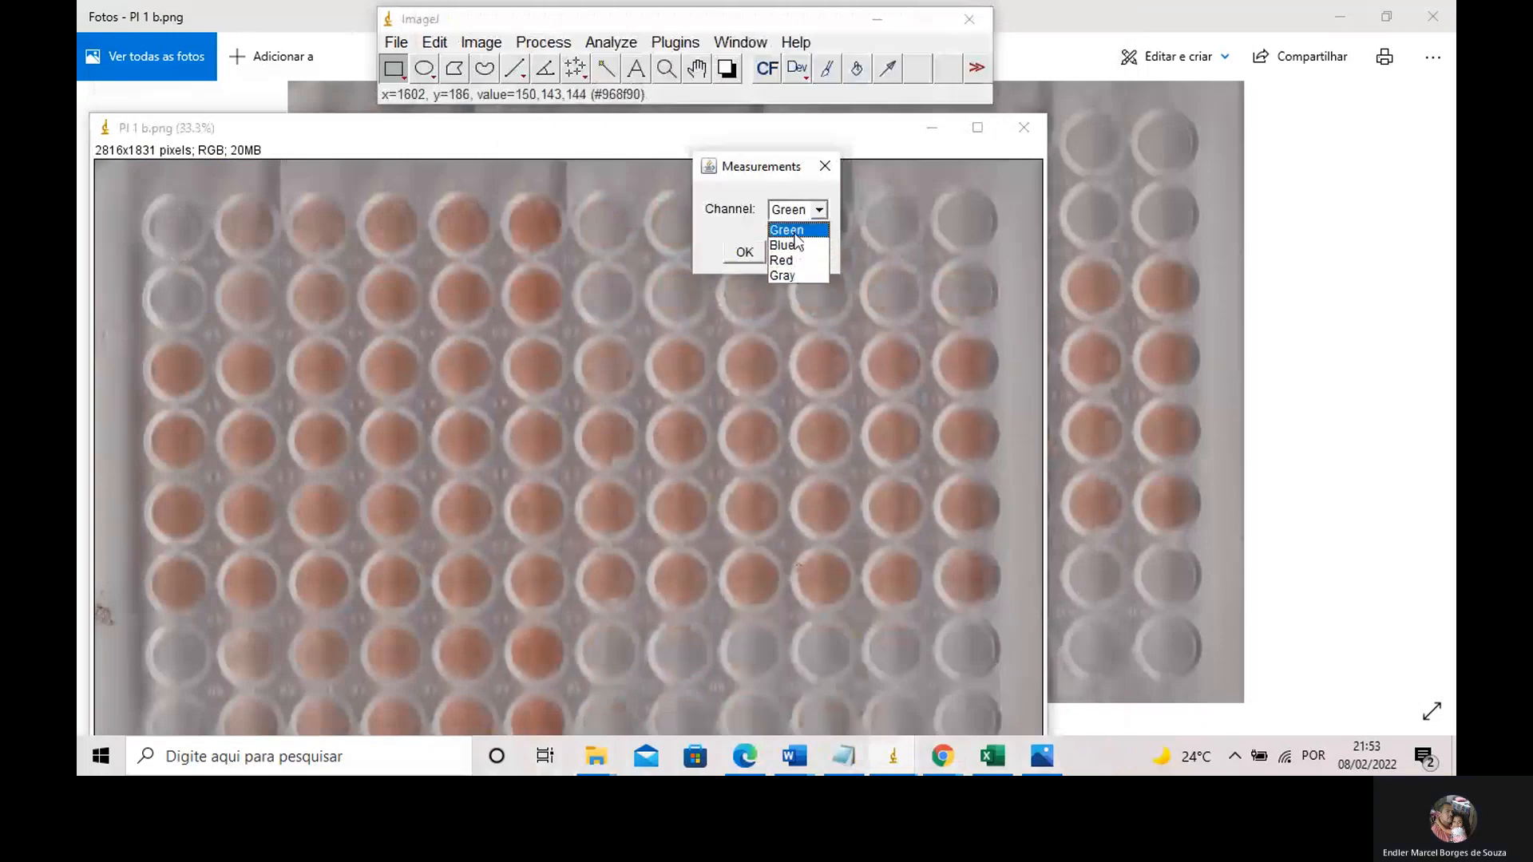
{"action": "left_click", "coordinate": [792, 263]}
{"action": "left_click", "coordinate": [742, 250]}
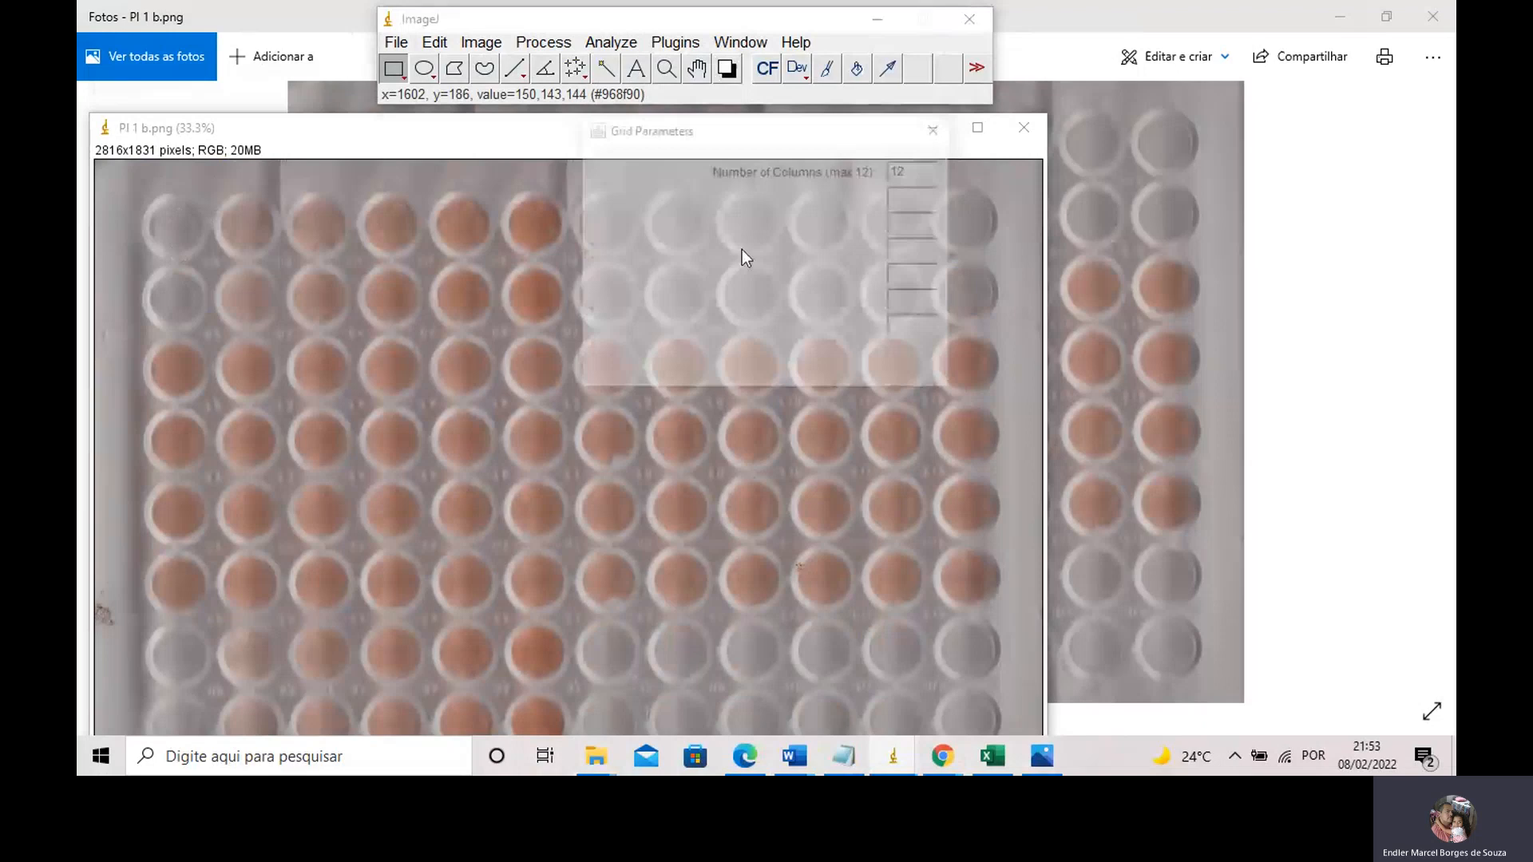
Set the grid centres to X 249, Y 198 for well A1 and X 2601, Y 1674 for well H12, and apply the grid
{"action": "double_click", "coordinate": [919, 223]}
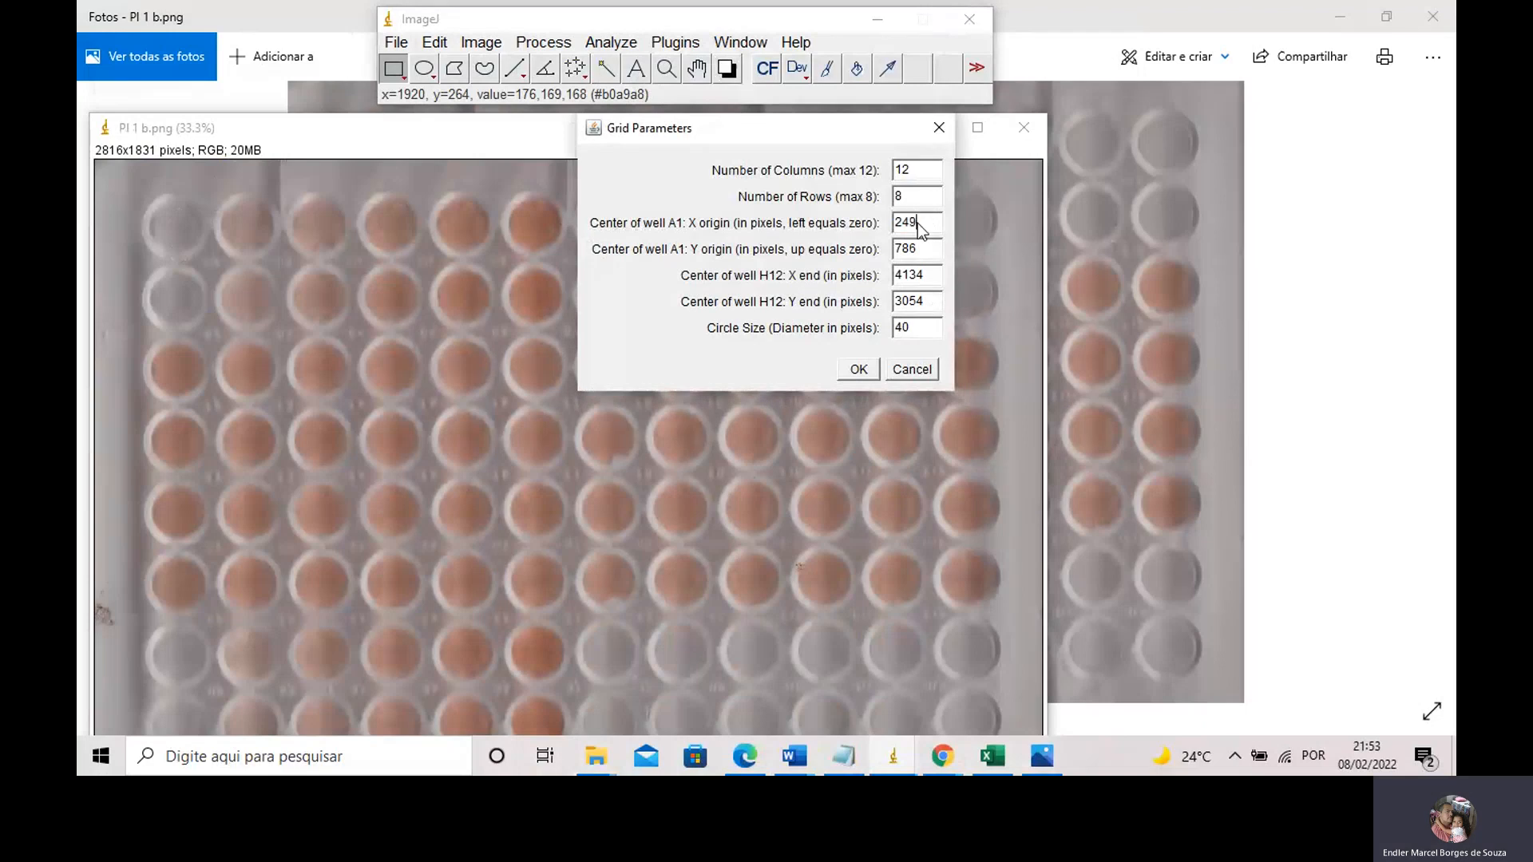
{"action": "double_click", "coordinate": [925, 247]}
{"action": "type", "text": "198"}
{"action": "double_click", "coordinate": [916, 277]}
{"action": "type", "text": "2601"}
{"action": "double_click", "coordinate": [932, 301]}
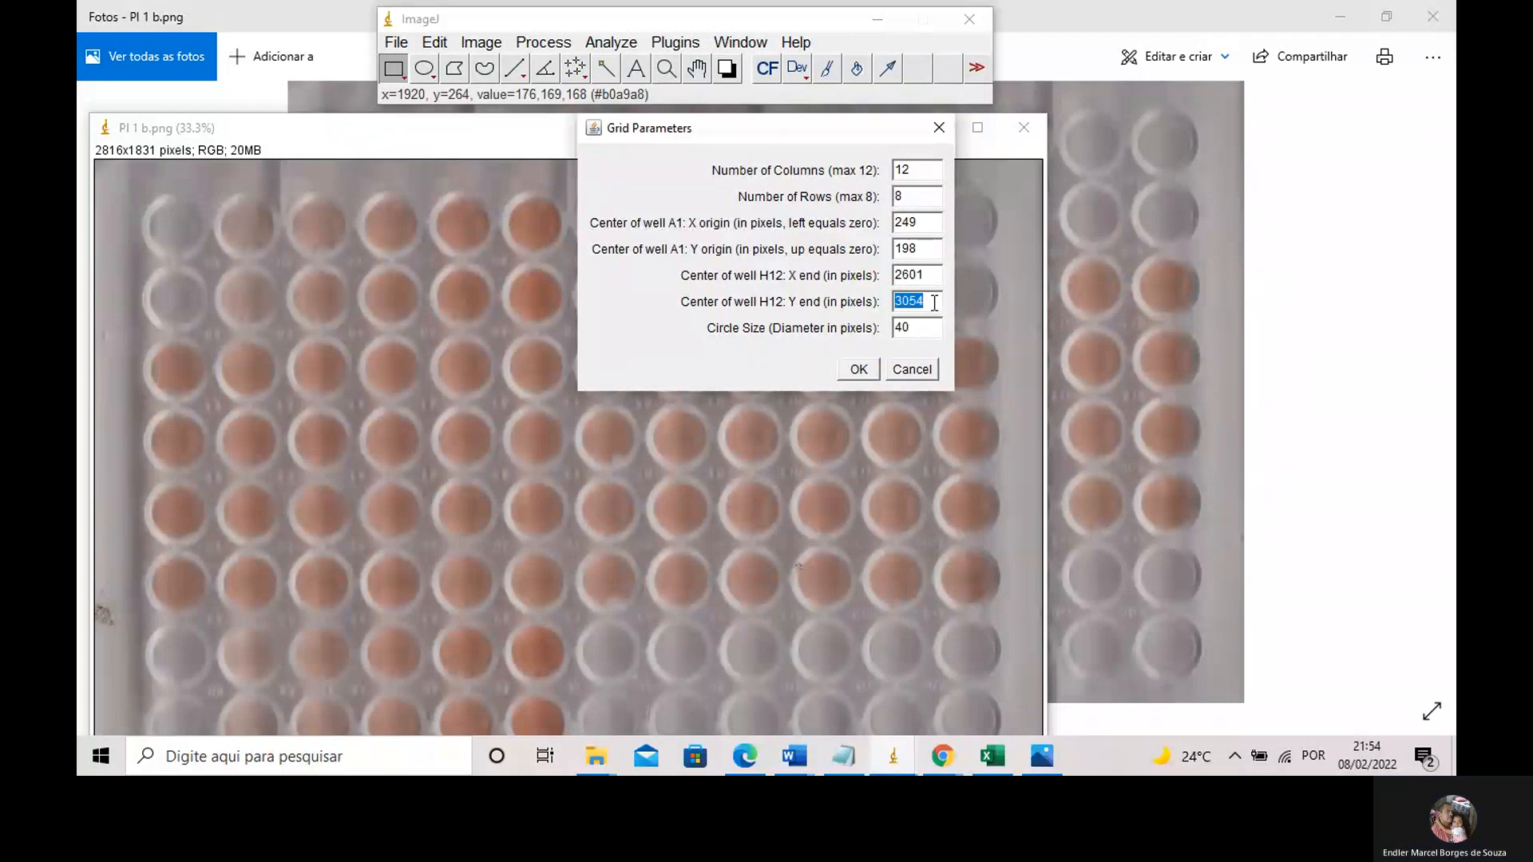
{"action": "type", "text": "167"}
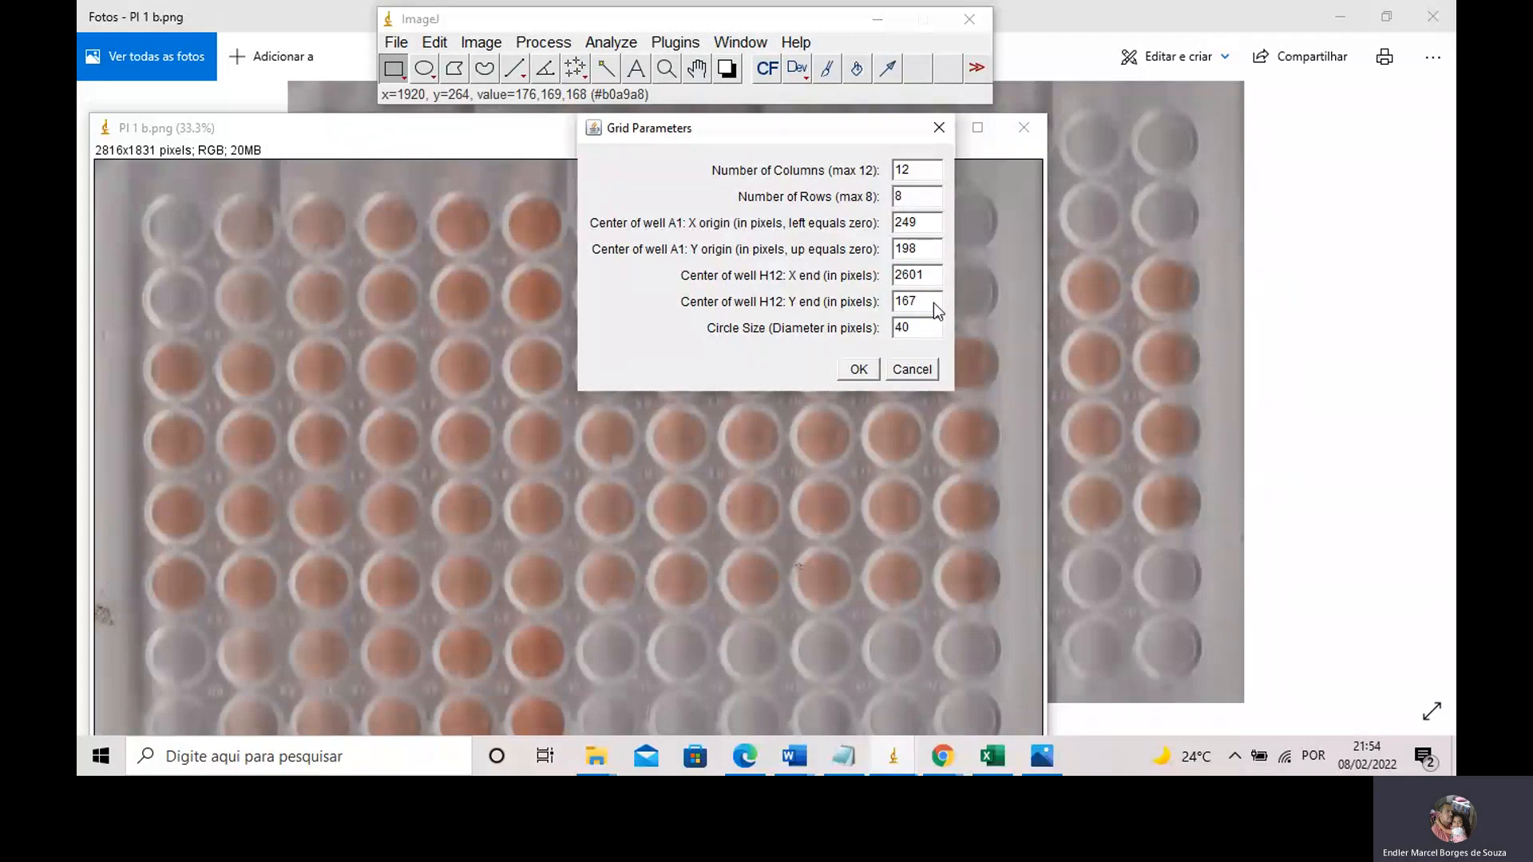
{"action": "type", "text": "4"}
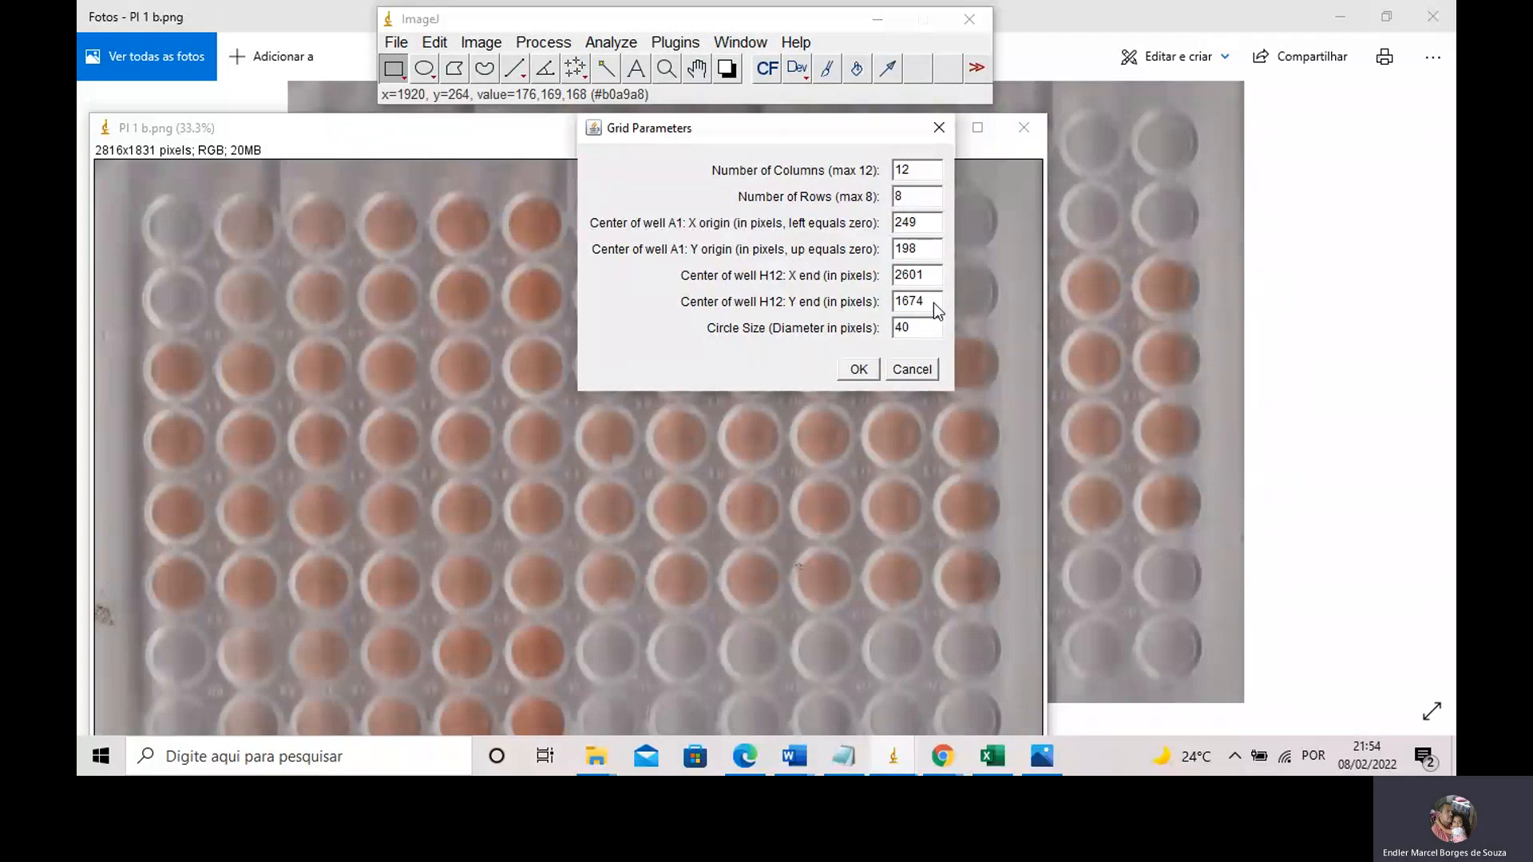
{"action": "left_click", "coordinate": [858, 370]}
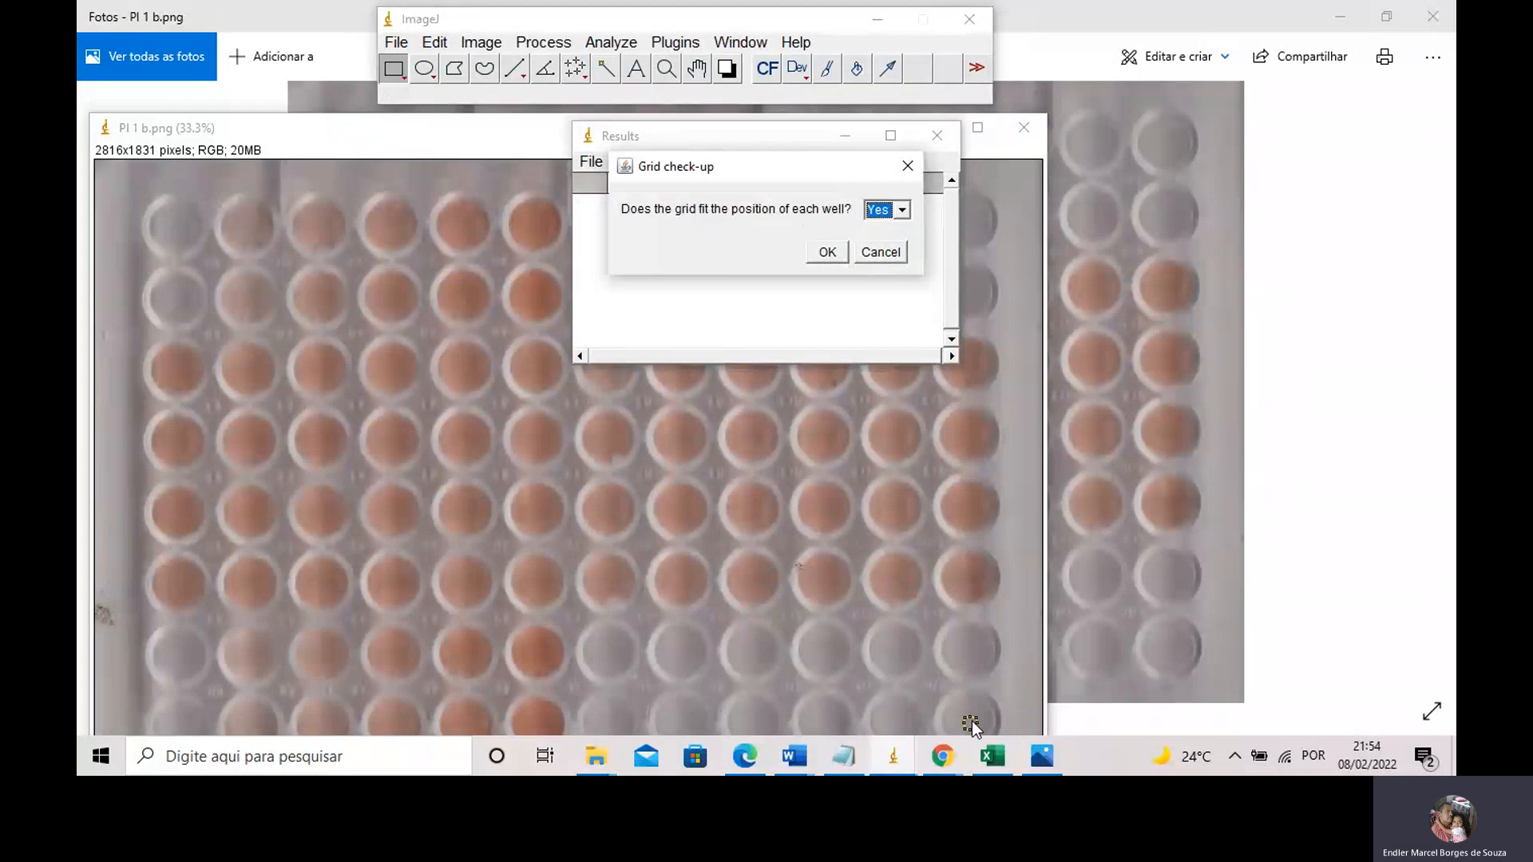
Accept the grid fit to measure all wells, and maximize the results table to view it from the first row
{"action": "left_click", "coordinate": [828, 253]}
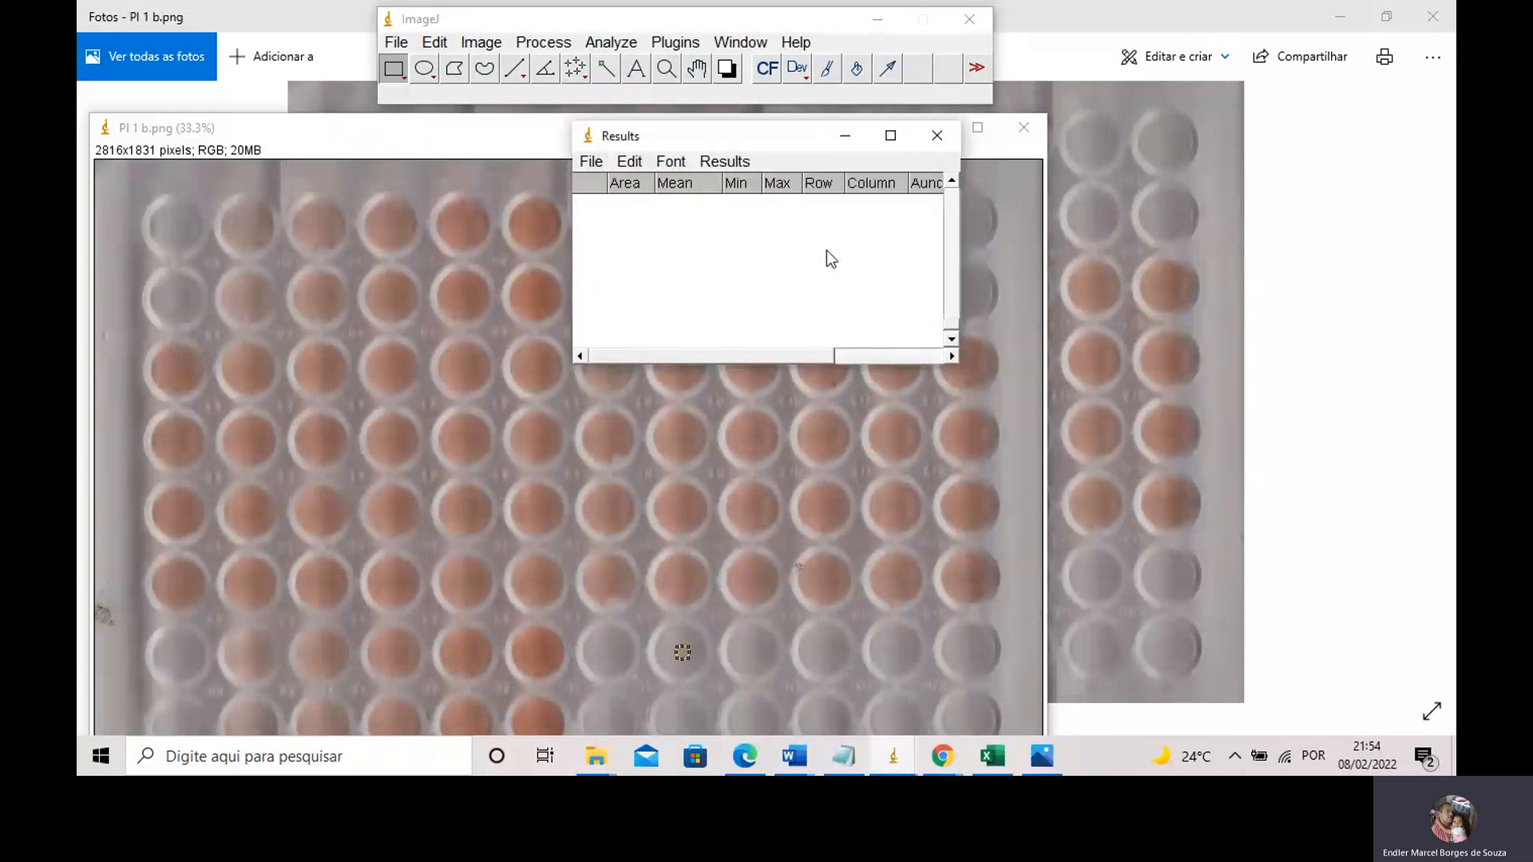
{"action": "left_click", "coordinate": [894, 147]}
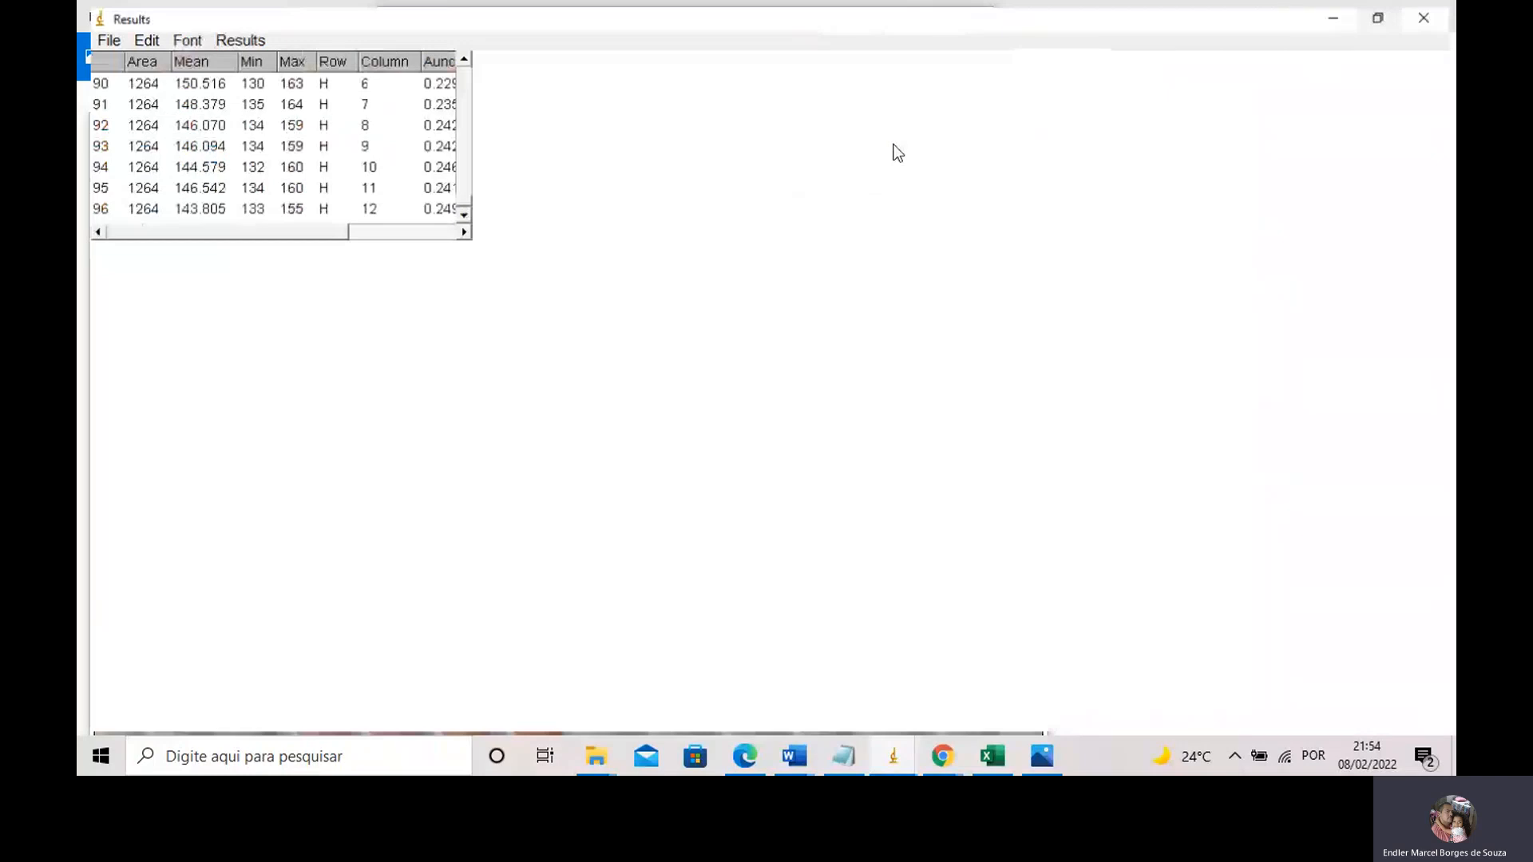
{"action": "scroll", "coordinate": [219, 86], "scroll_direction": "up", "scroll_amount": 1}
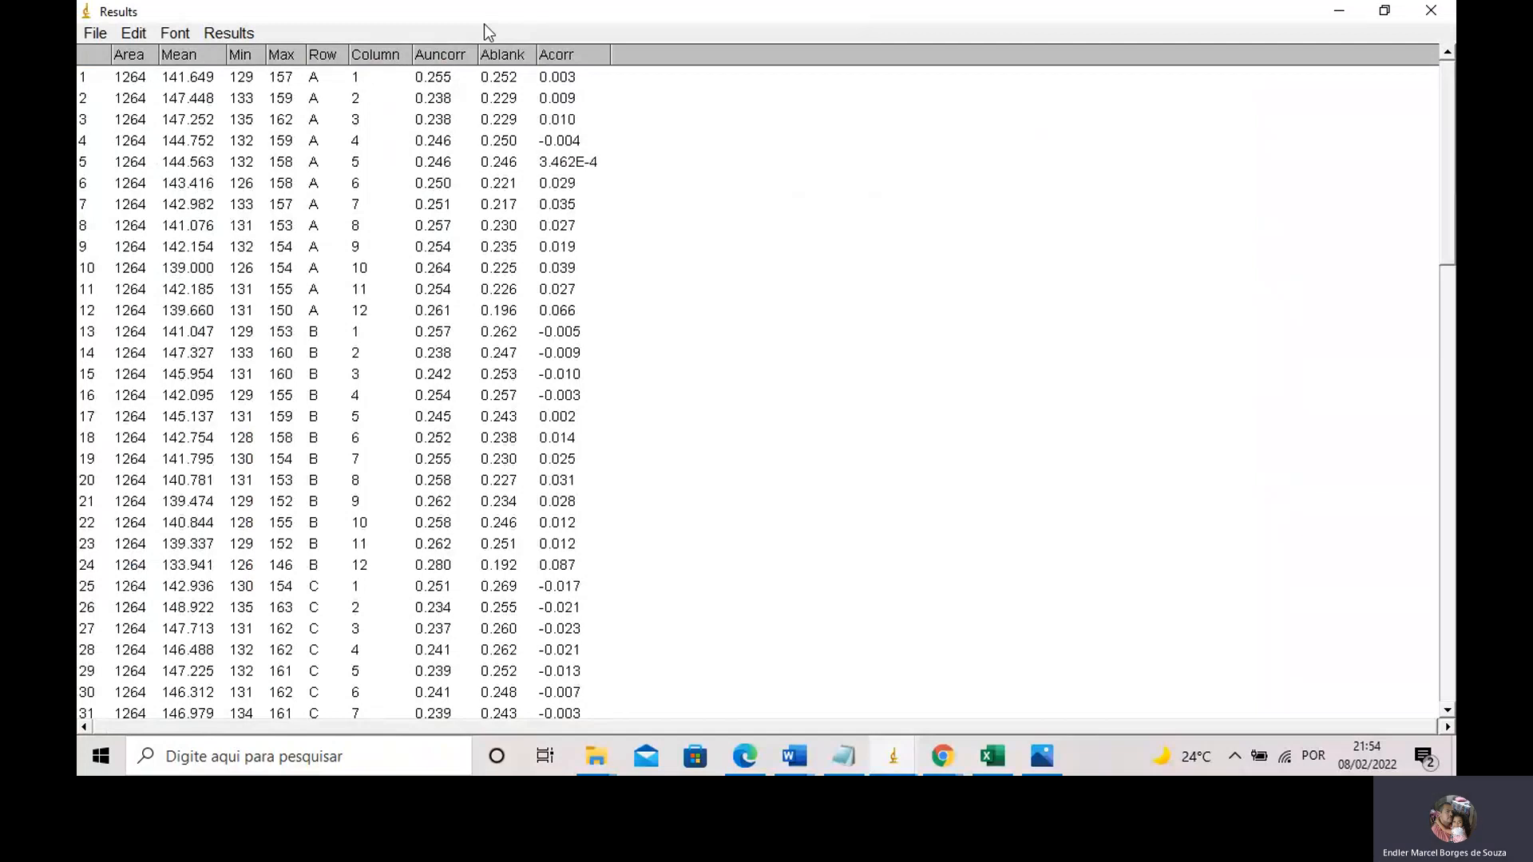
Try to transfer all red-channel results into cell A1 of the red sheet in Excel, and undo the paste
{"action": "key", "text": "ctrl+a"}
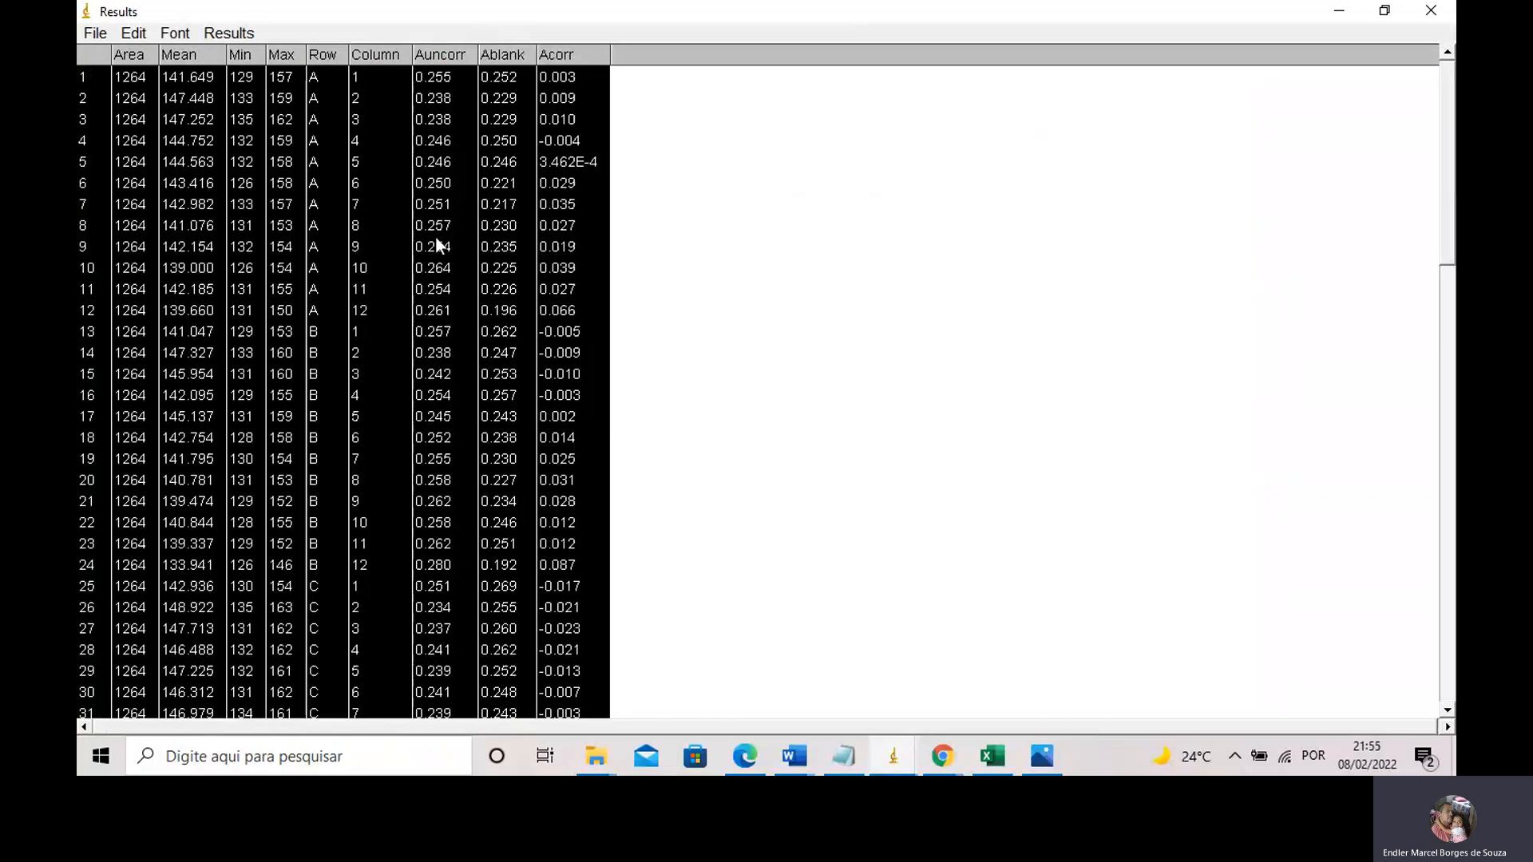
{"action": "left_click", "coordinate": [995, 758]}
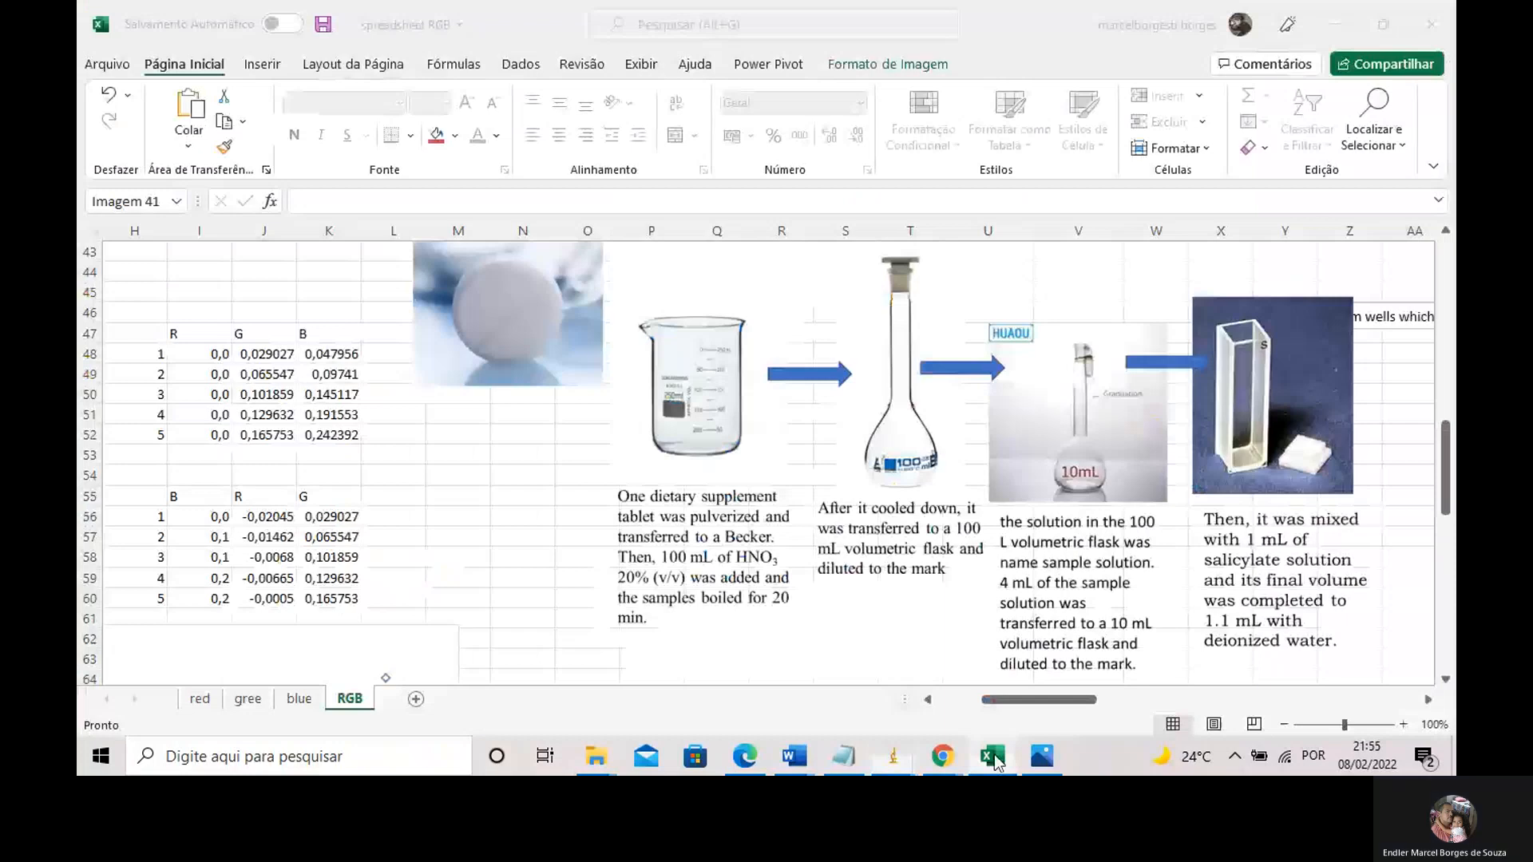
{"action": "left_click", "coordinate": [200, 698]}
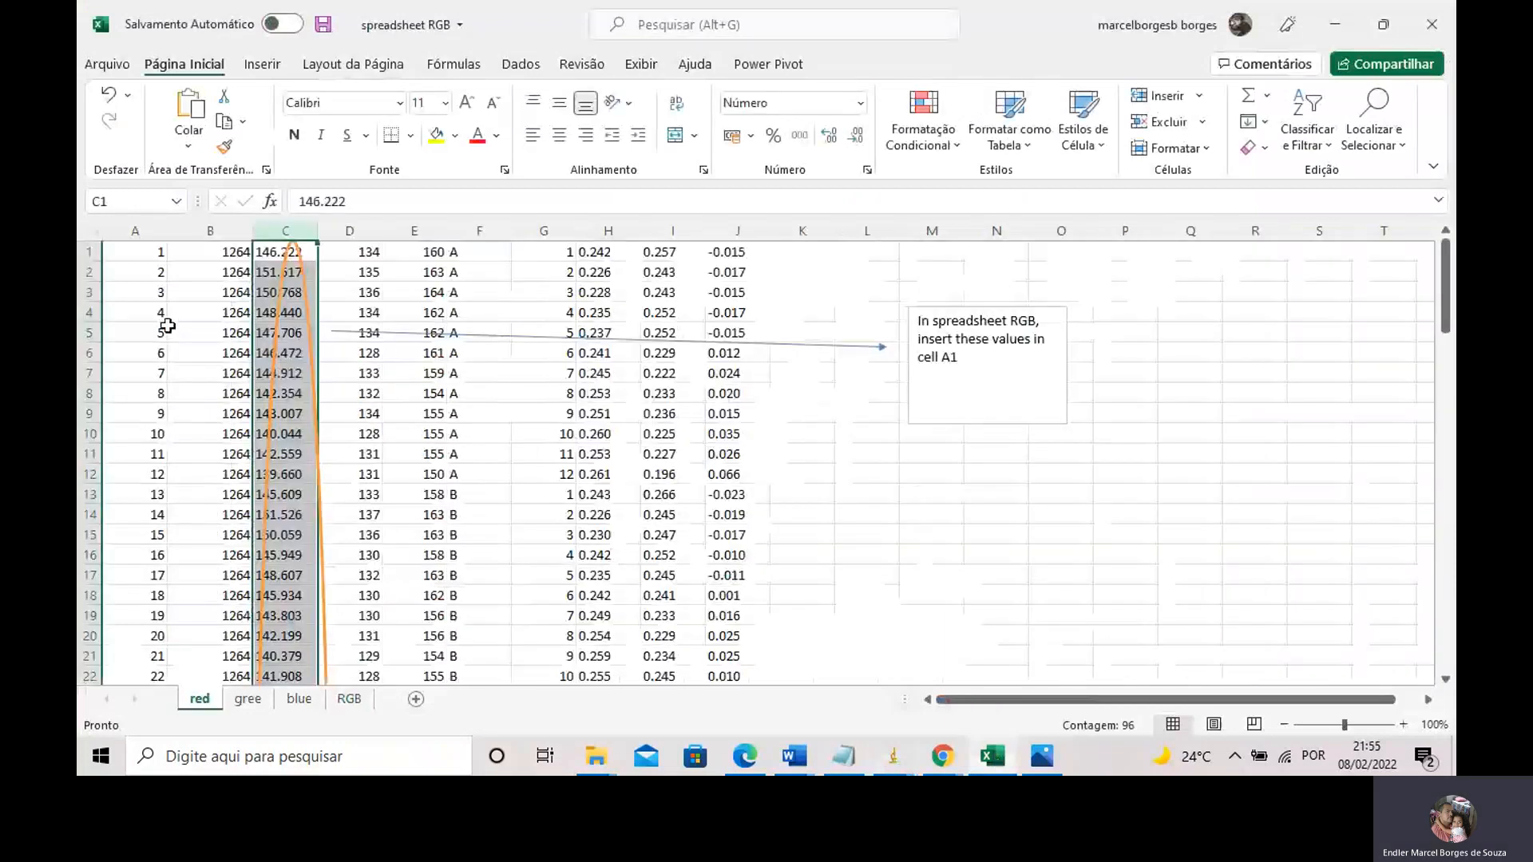
{"action": "left_click", "coordinate": [139, 255]}
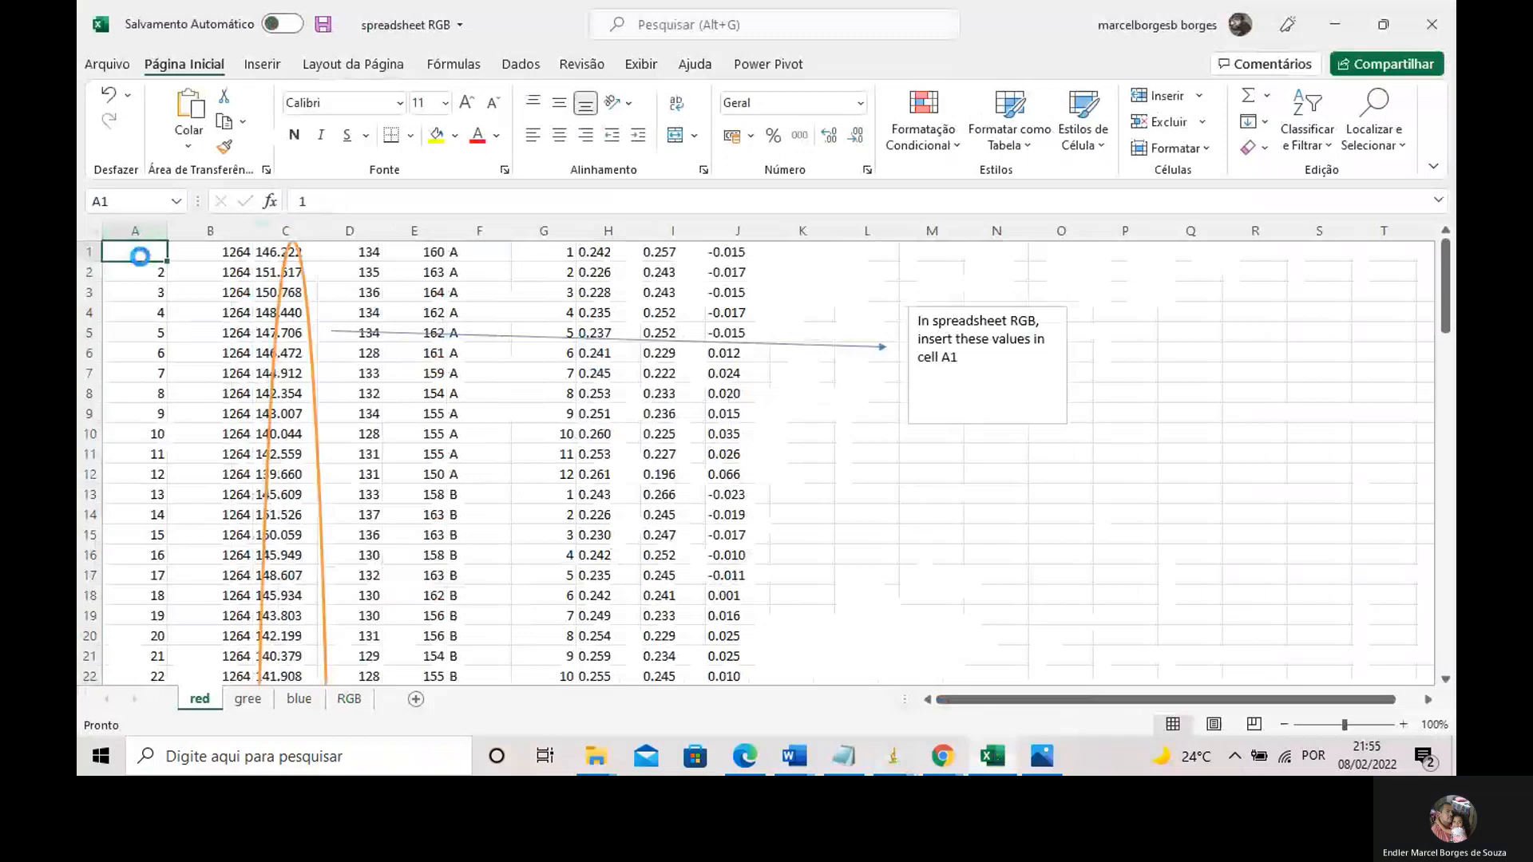
{"action": "key", "text": "ctrl+v"}
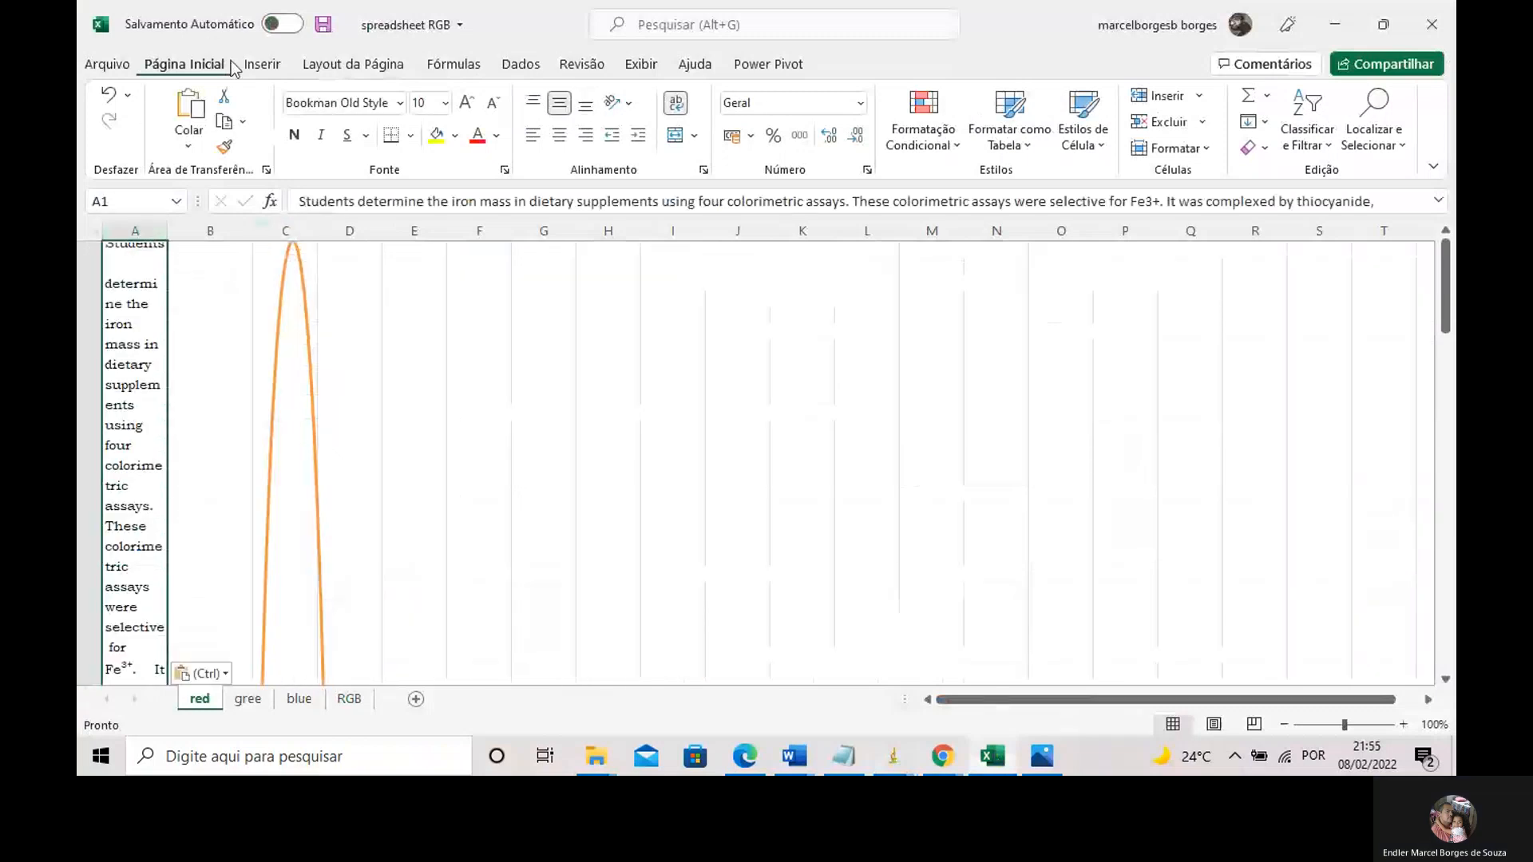
{"action": "left_click", "coordinate": [119, 91]}
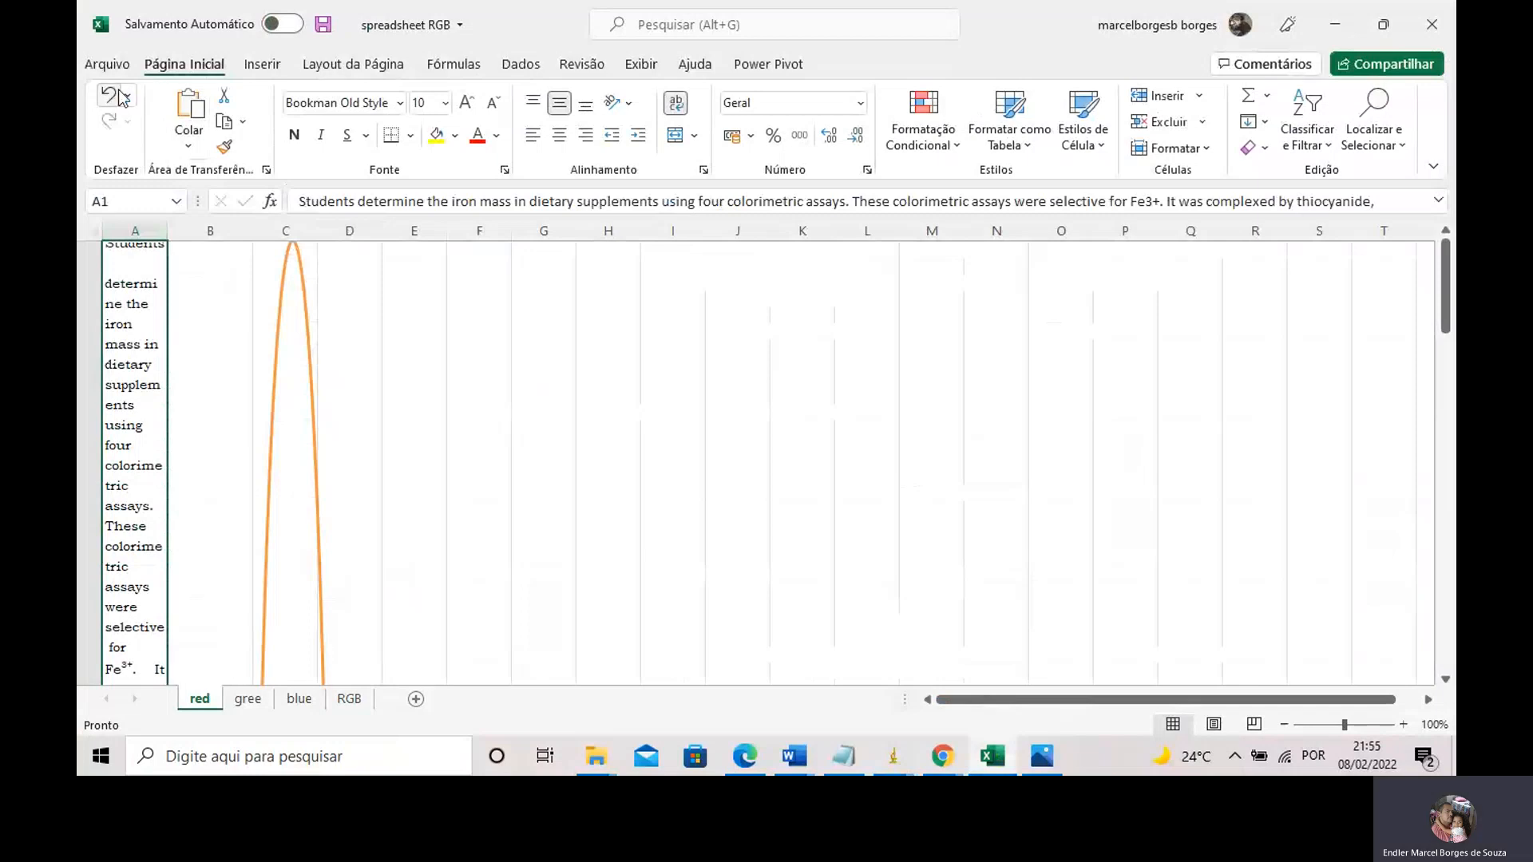
Copy the selected rows from the ImageJ Results table and paste them at cell A1 of Excel's red sheet
{"action": "mouse_move", "coordinate": [894, 756]}
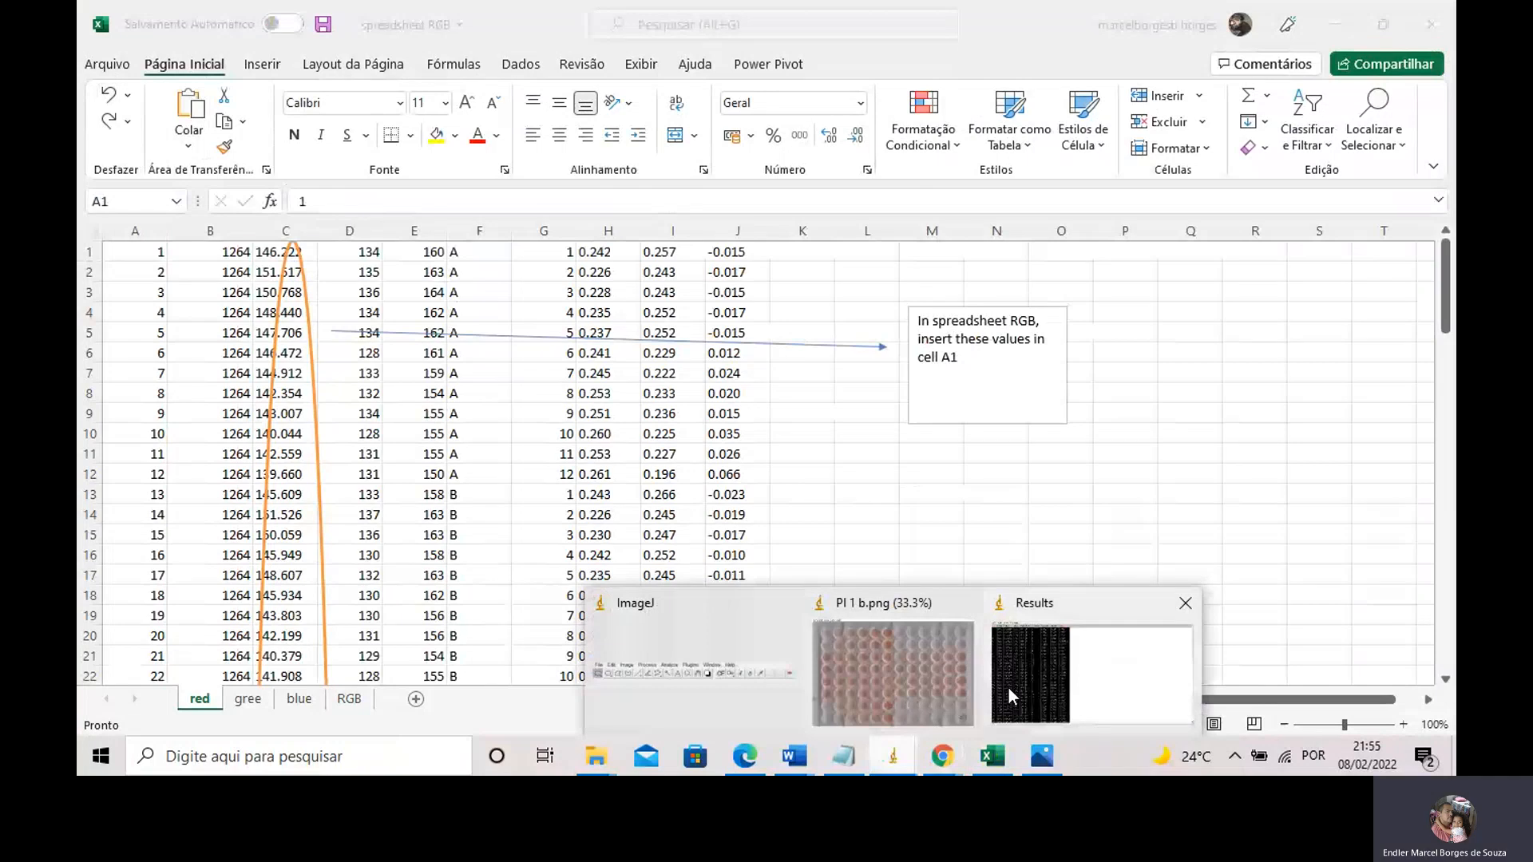
{"action": "left_click", "coordinate": [1007, 687]}
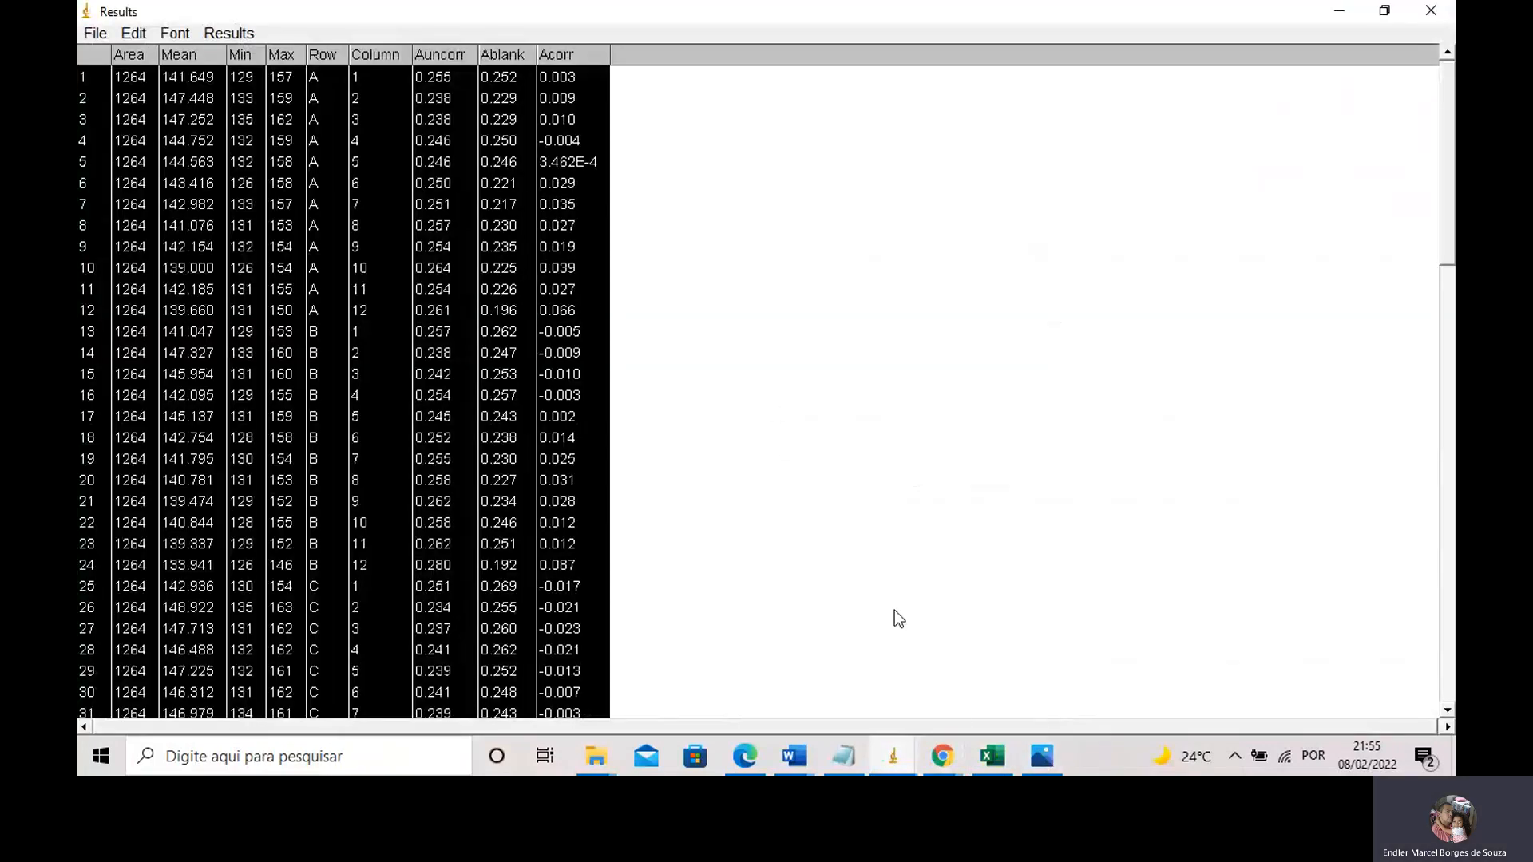
{"action": "left_click", "coordinate": [995, 763]}
{"action": "left_click", "coordinate": [994, 763]}
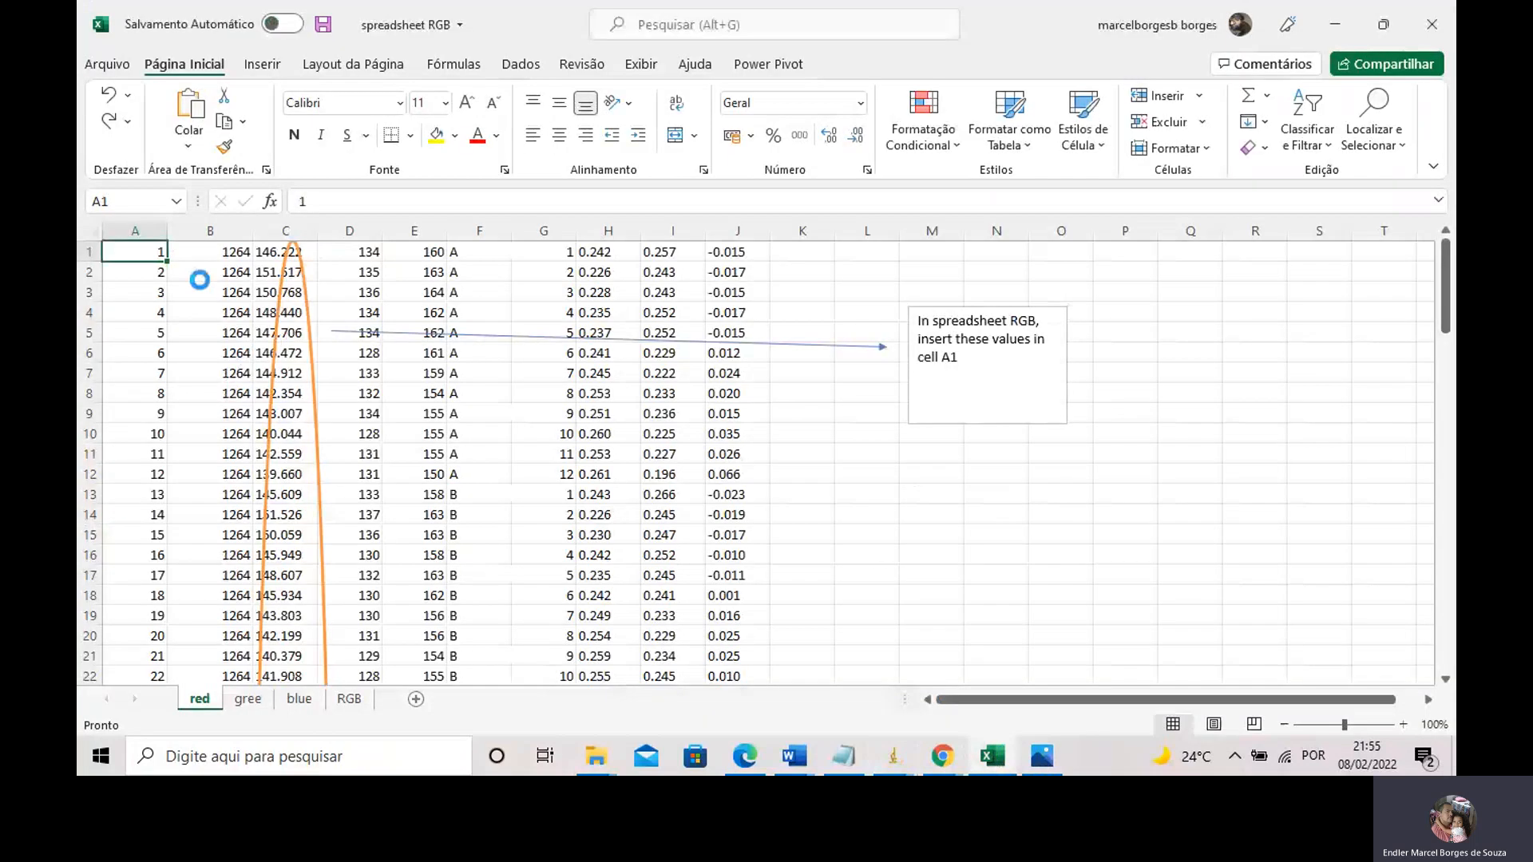
{"action": "key", "text": "ctrl+v"}
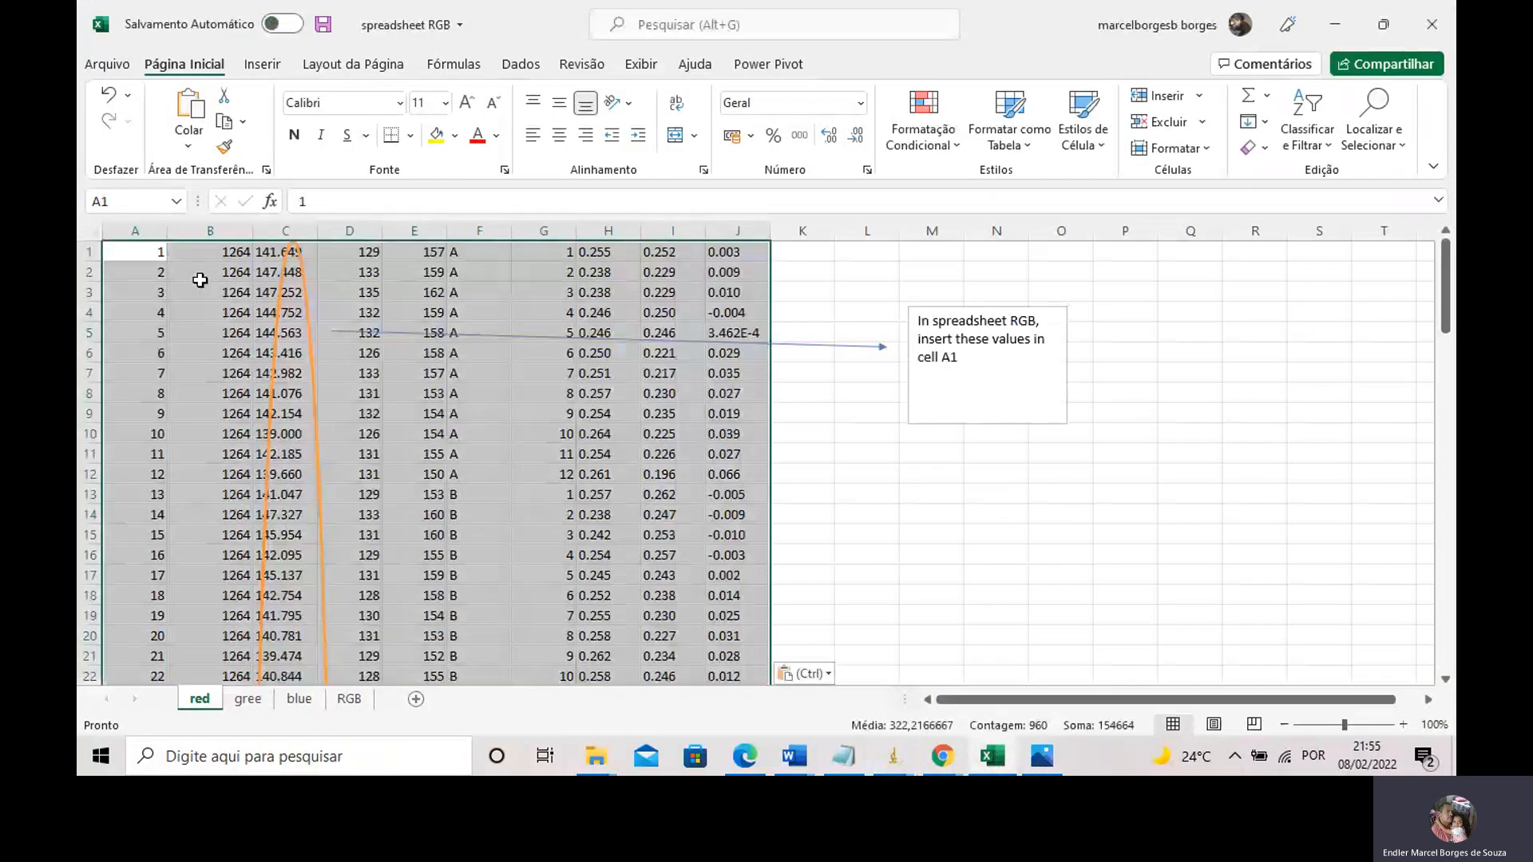
Copy column C of the red sheet and paste it into column A of the RGB sheet
{"action": "left_click", "coordinate": [295, 222]}
{"action": "key", "text": "ctrl+c"}
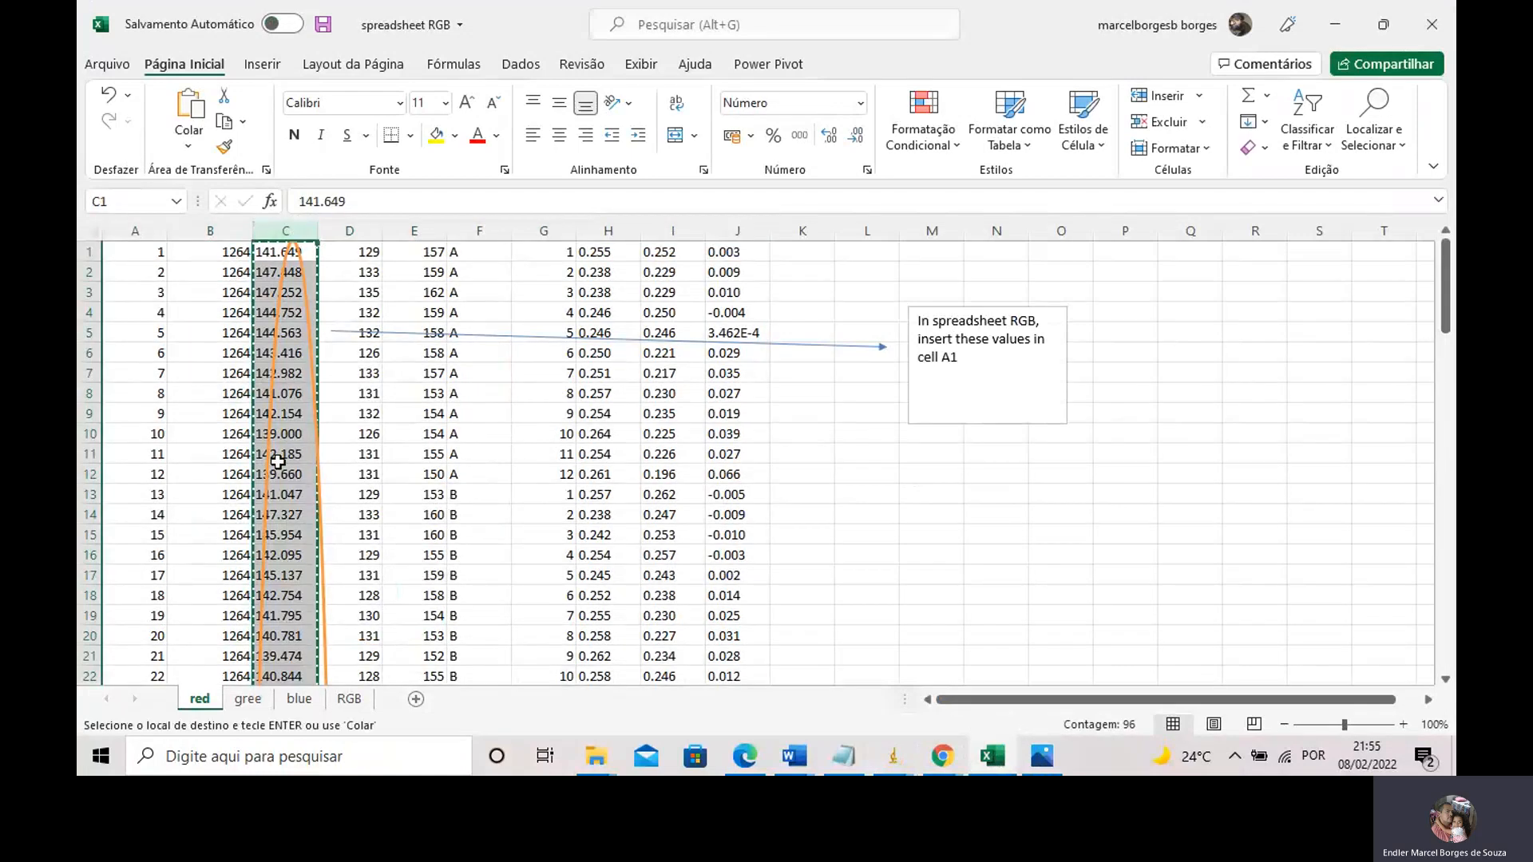
{"action": "left_click", "coordinate": [345, 700]}
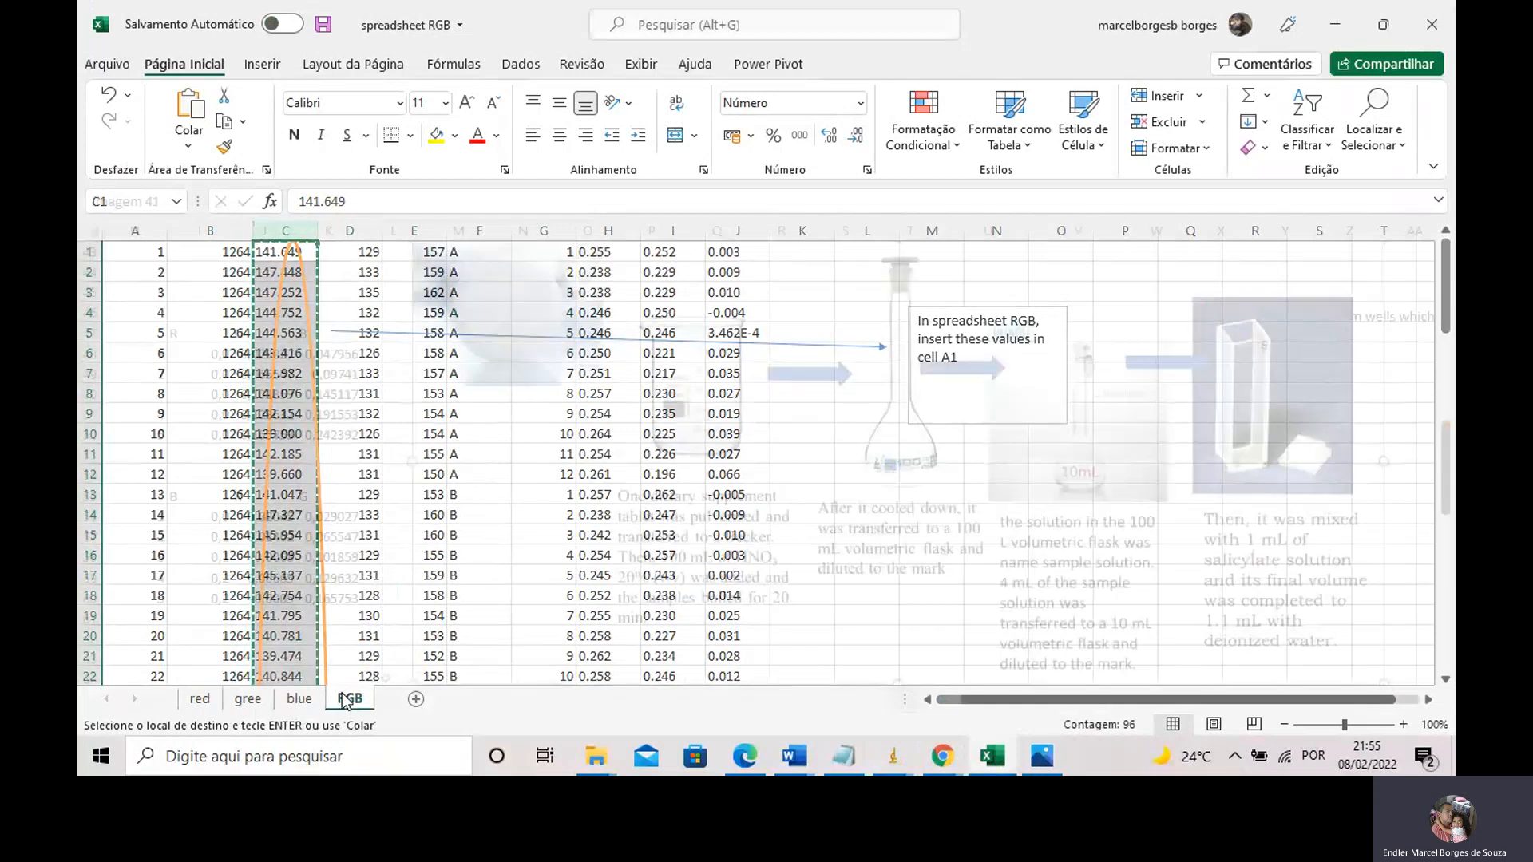
{"action": "left_click_drag", "start_coordinate": [1018, 700], "coordinate": [926, 707]}
{"action": "scroll", "coordinate": [190, 342], "scroll_direction": "up", "scroll_amount": 4}
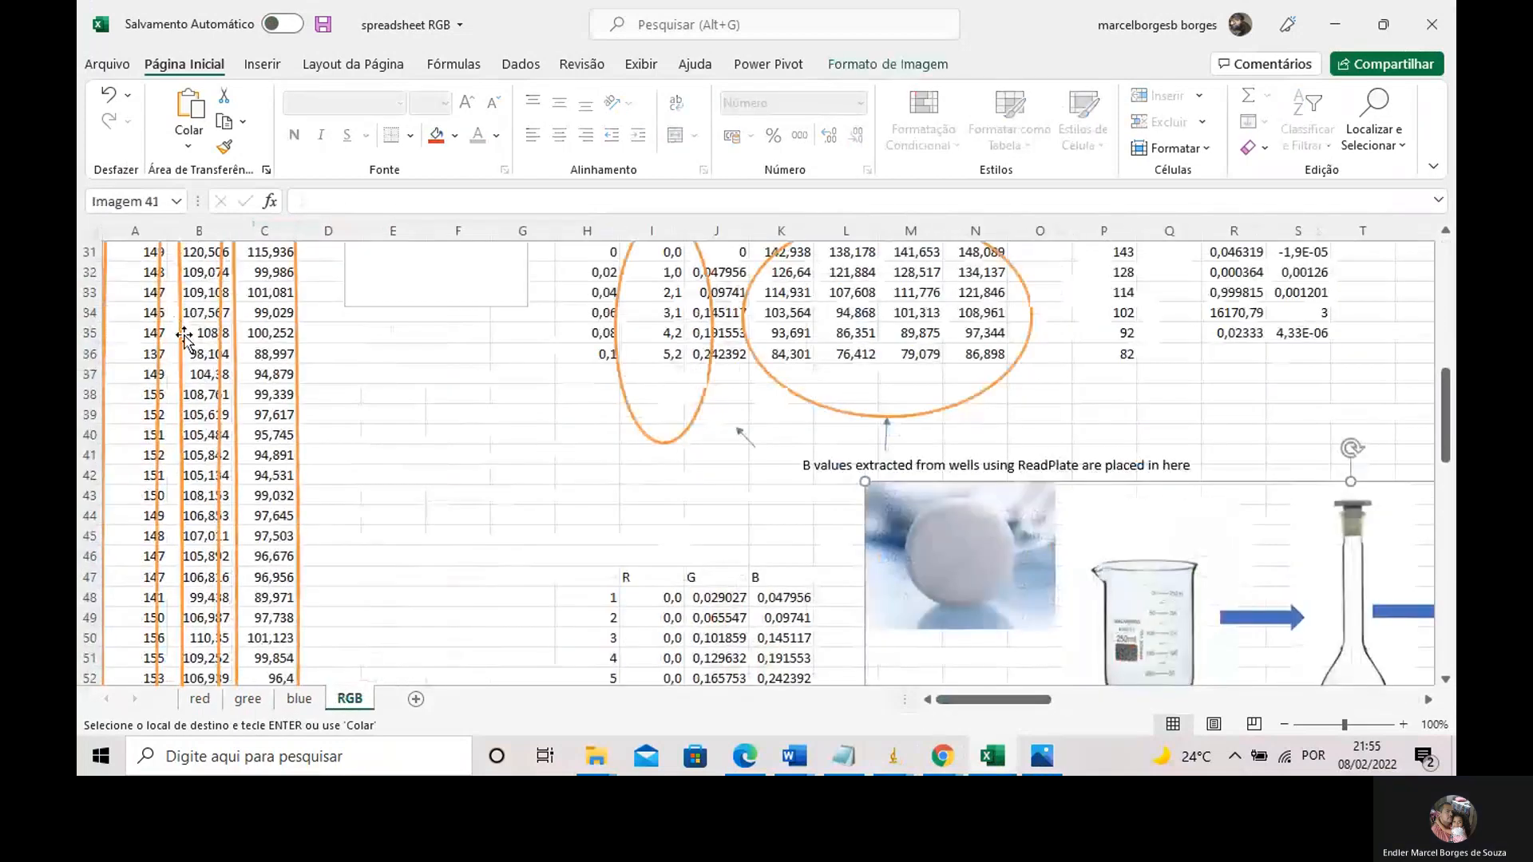
{"action": "scroll", "coordinate": [184, 339], "scroll_direction": "up", "scroll_amount": 4}
{"action": "scroll", "coordinate": [185, 338], "scroll_direction": "up", "scroll_amount": 6}
{"action": "left_click", "coordinate": [114, 252]}
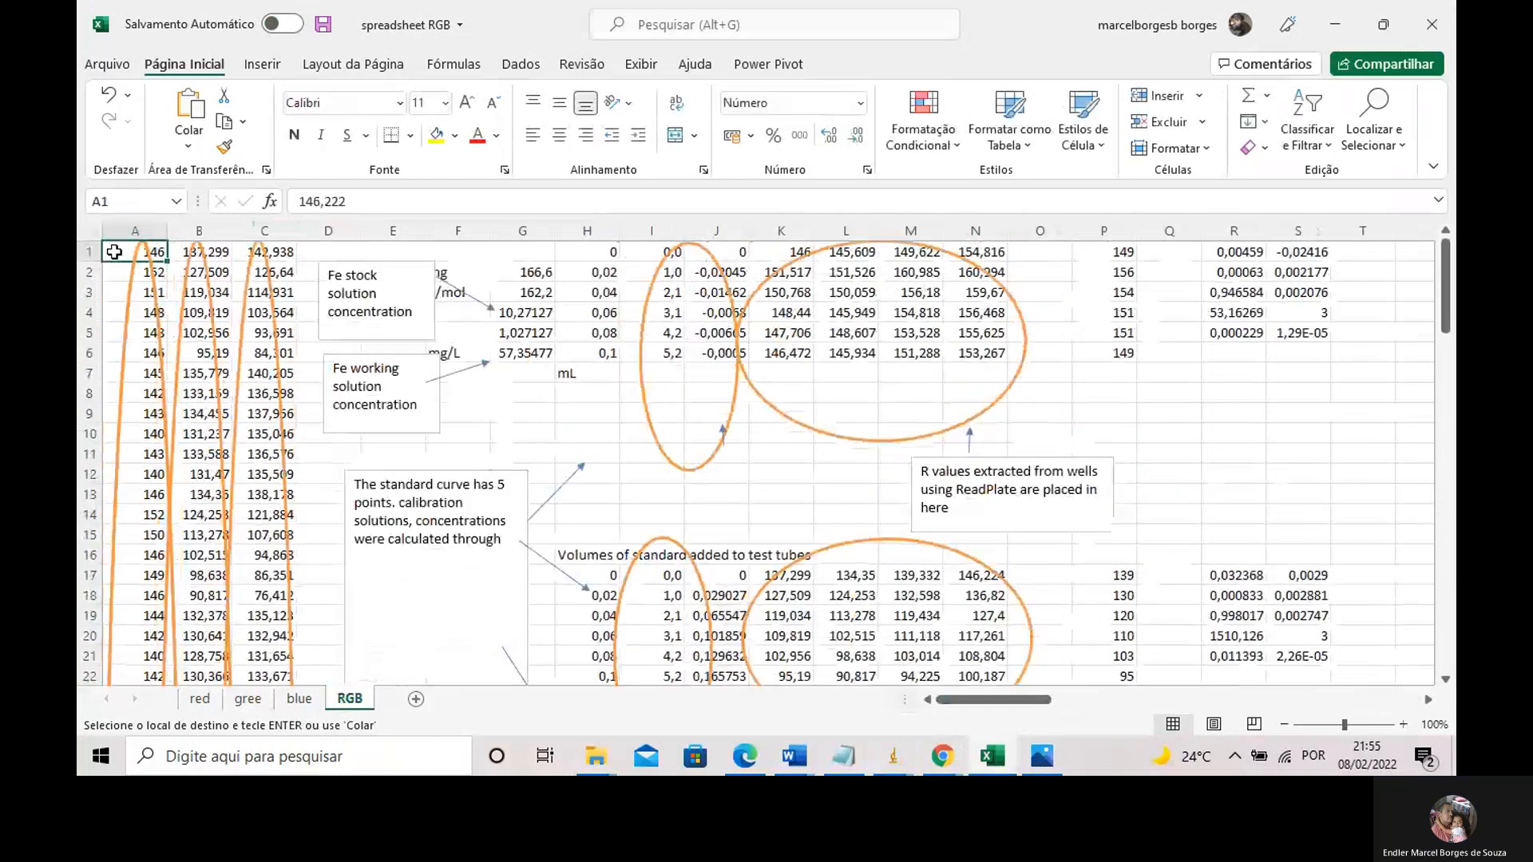
{"action": "left_click", "coordinate": [115, 252]}
{"action": "left_click", "coordinate": [140, 230]}
{"action": "key", "text": "ctrl+v"}
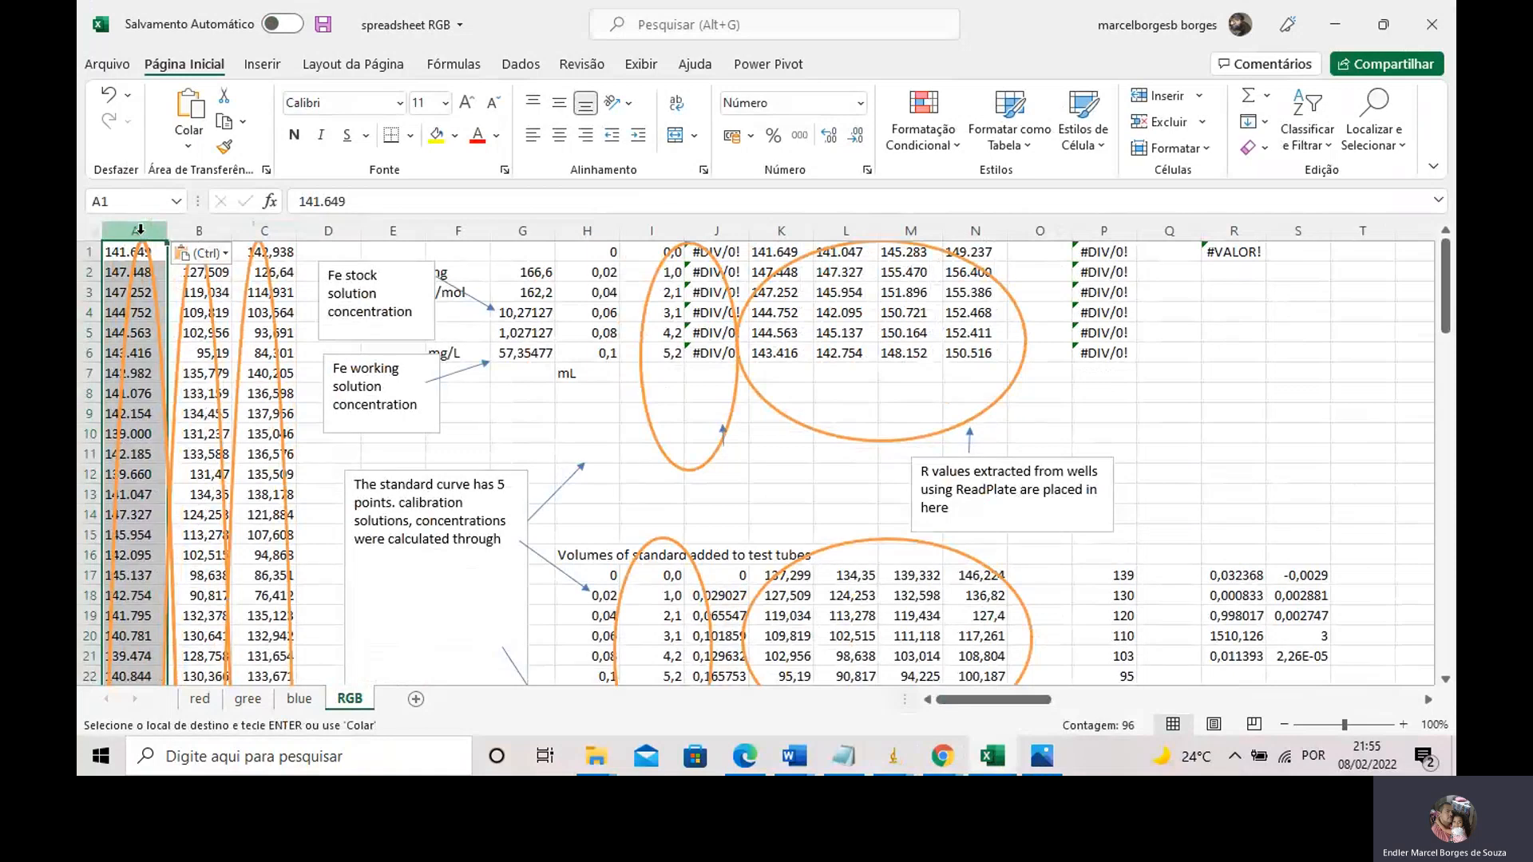
Try to replace every period with a comma across the RGB sheet without limiting the replacement to column A
{"action": "left_click", "coordinate": [1219, 375]}
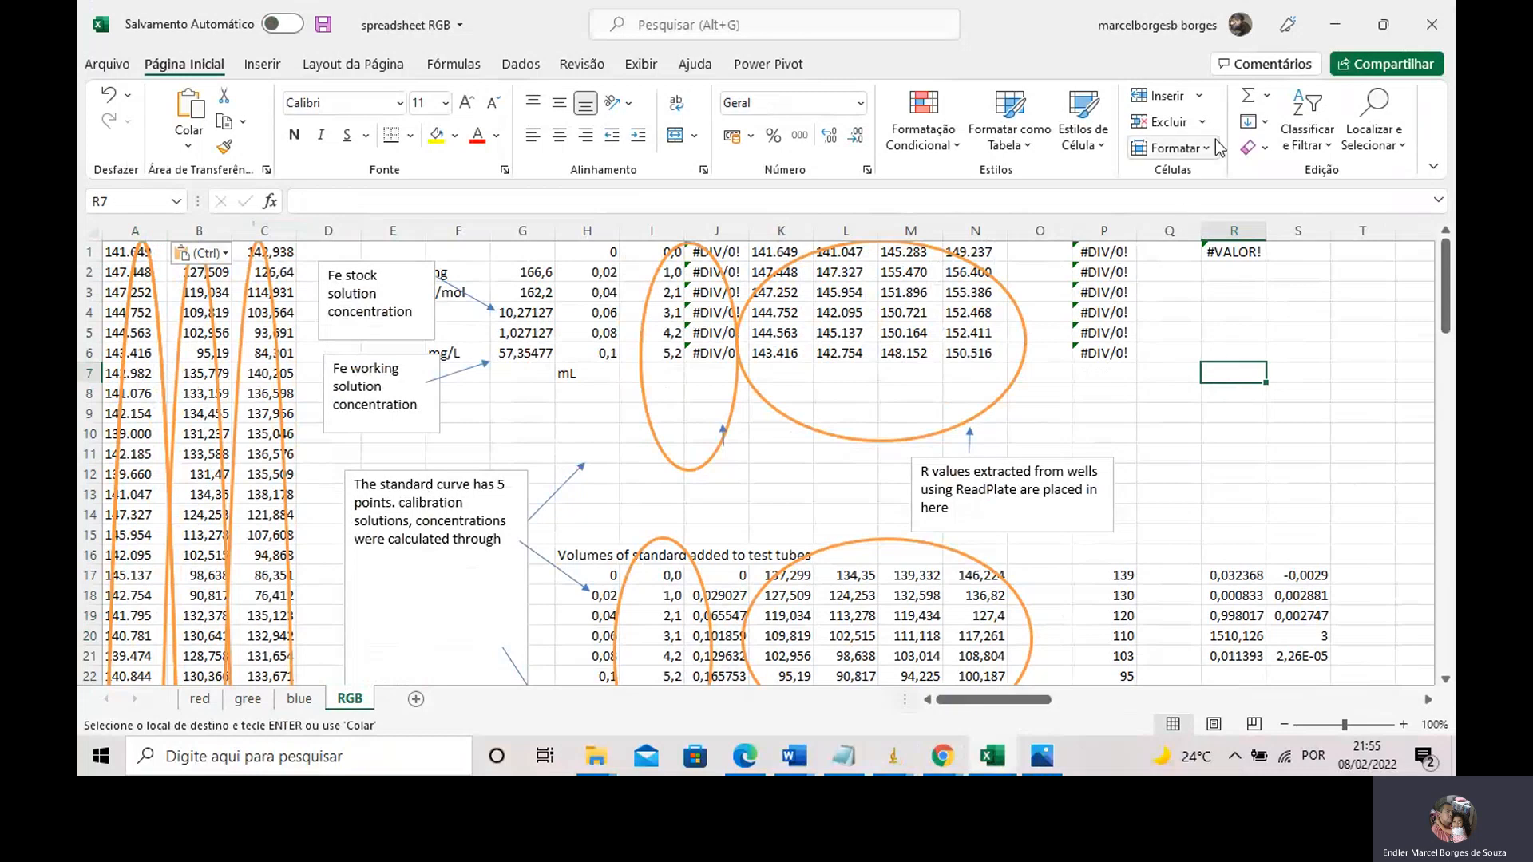
{"action": "left_click", "coordinate": [1373, 124]}
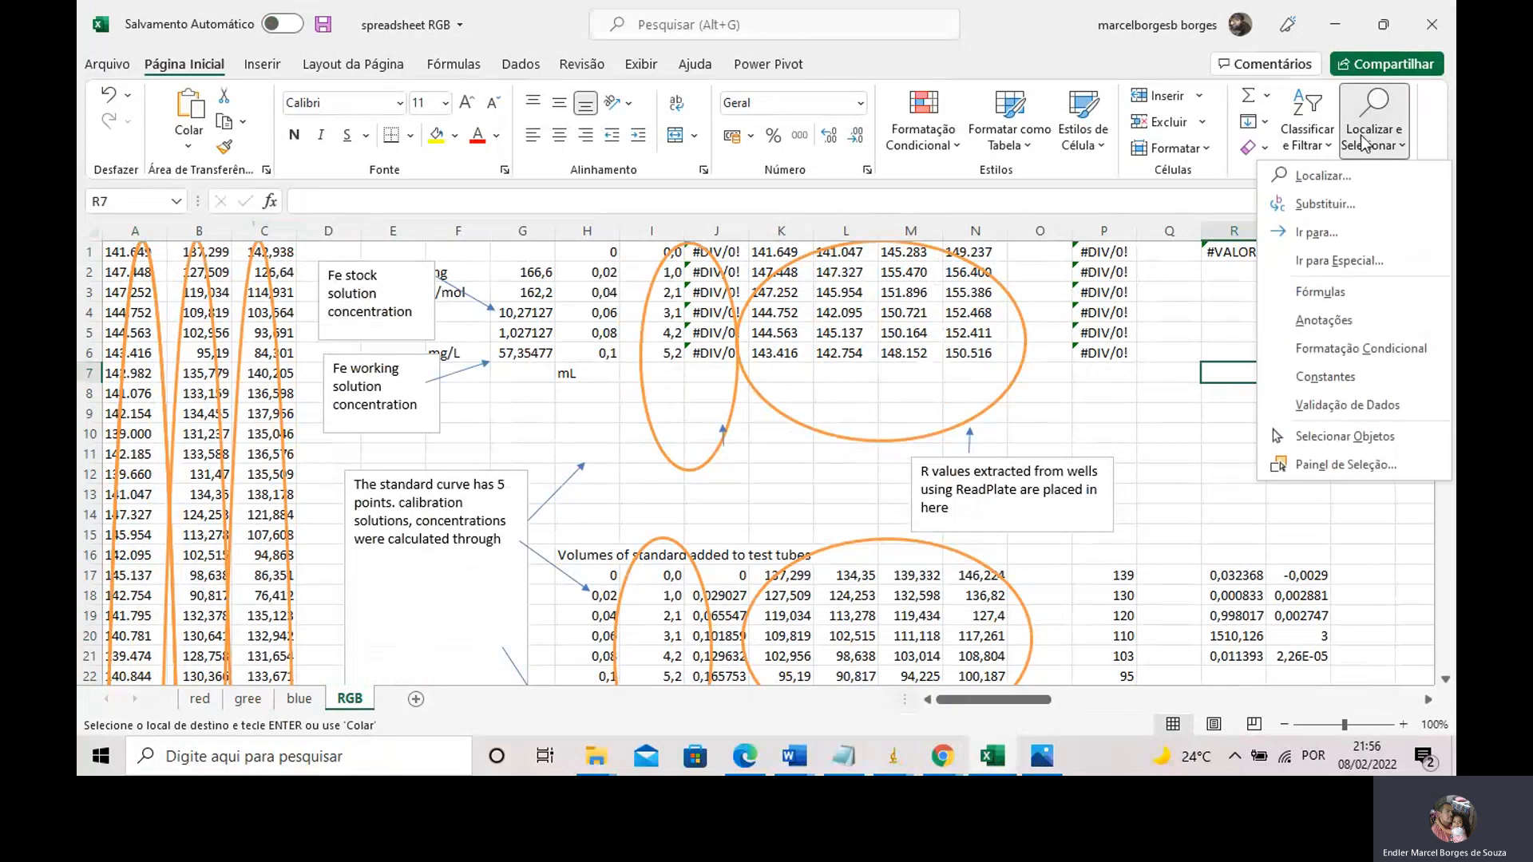
{"action": "left_click", "coordinate": [1355, 204]}
{"action": "left_click", "coordinate": [429, 230]}
{"action": "type", "text": "."}
{"action": "left_click", "coordinate": [405, 254]}
{"action": "type", "text": ","}
{"action": "left_click", "coordinate": [361, 325]}
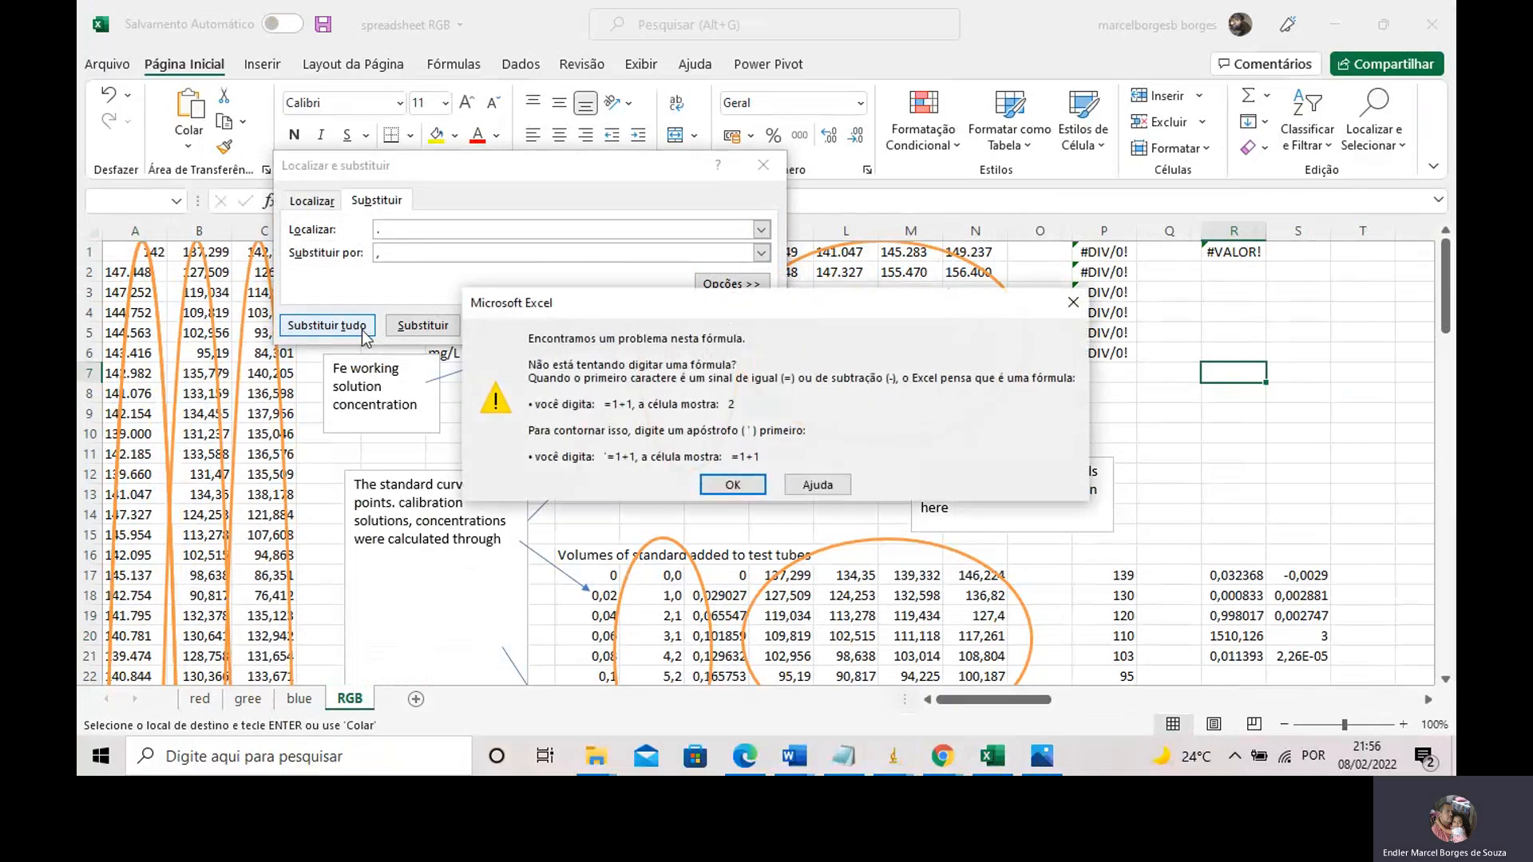
{"action": "left_click", "coordinate": [713, 491]}
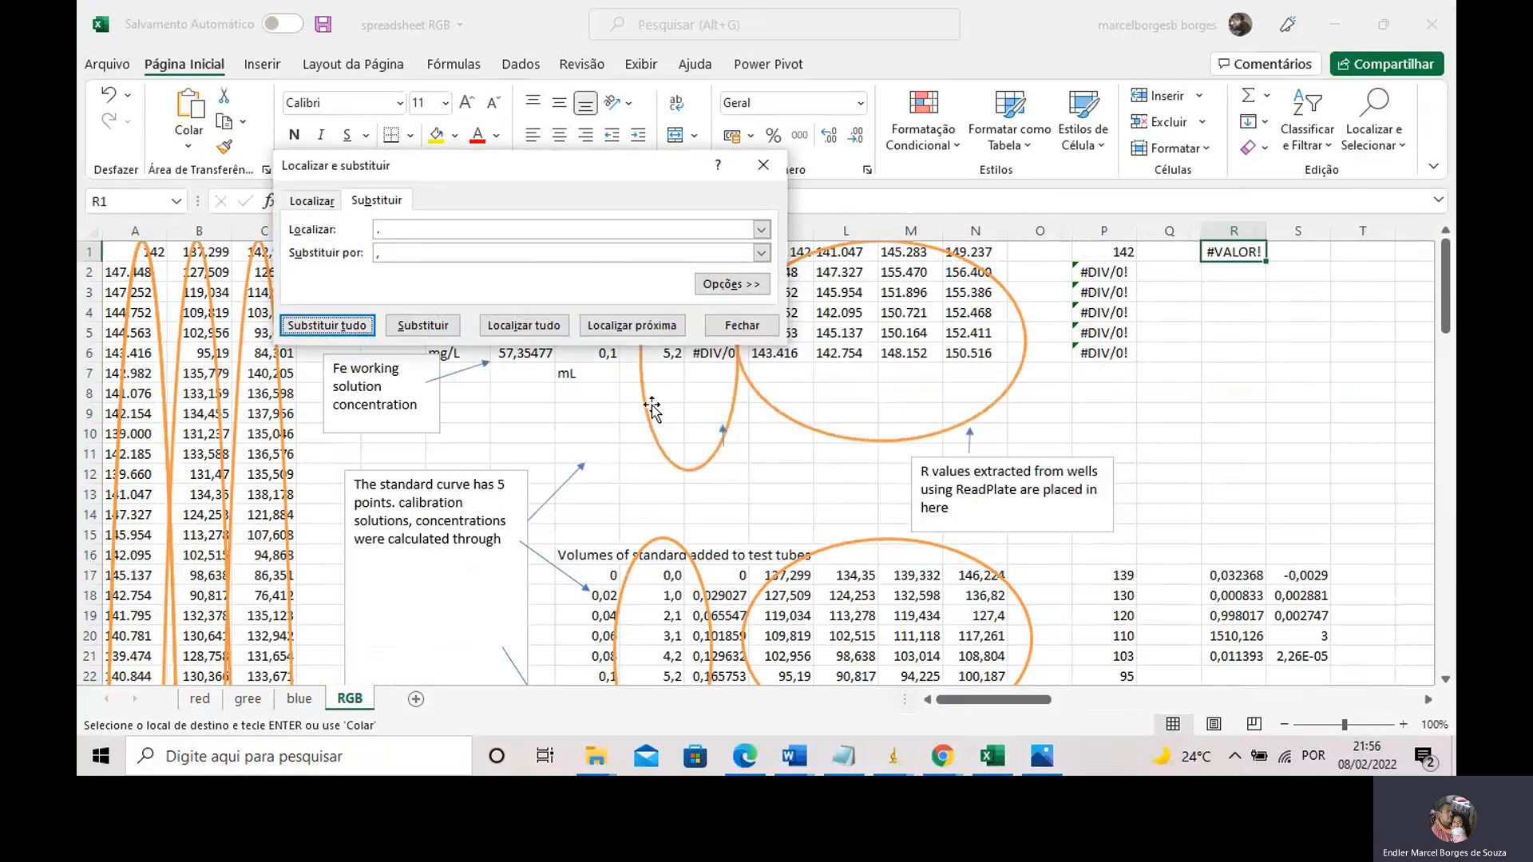
{"action": "left_click", "coordinate": [733, 327]}
Replace all periods with commas in column A of the RGB sheet
{"action": "left_click", "coordinate": [133, 228]}
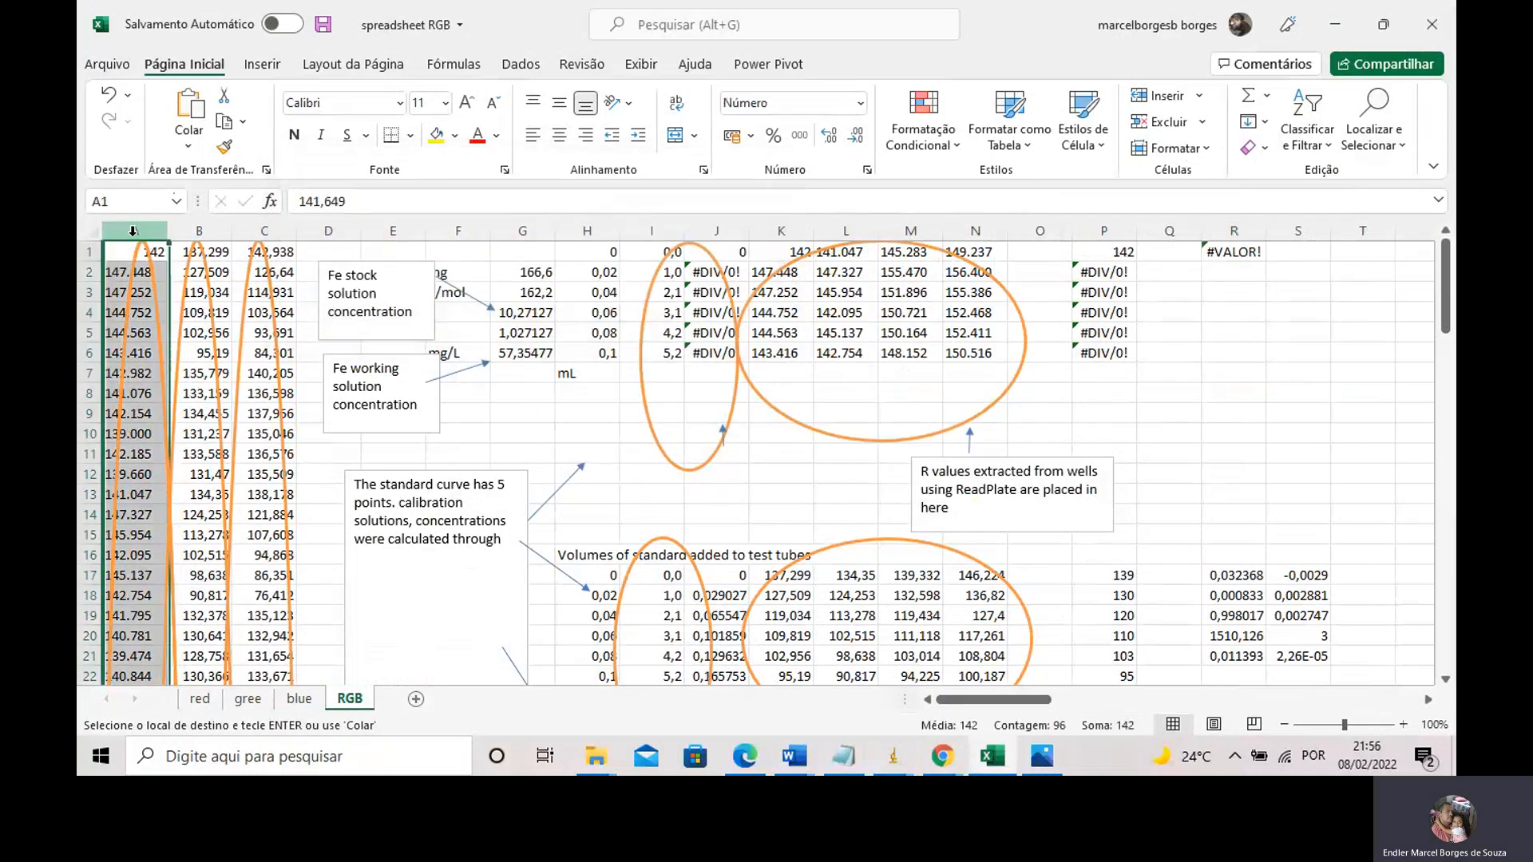
{"action": "left_click", "coordinate": [1351, 142]}
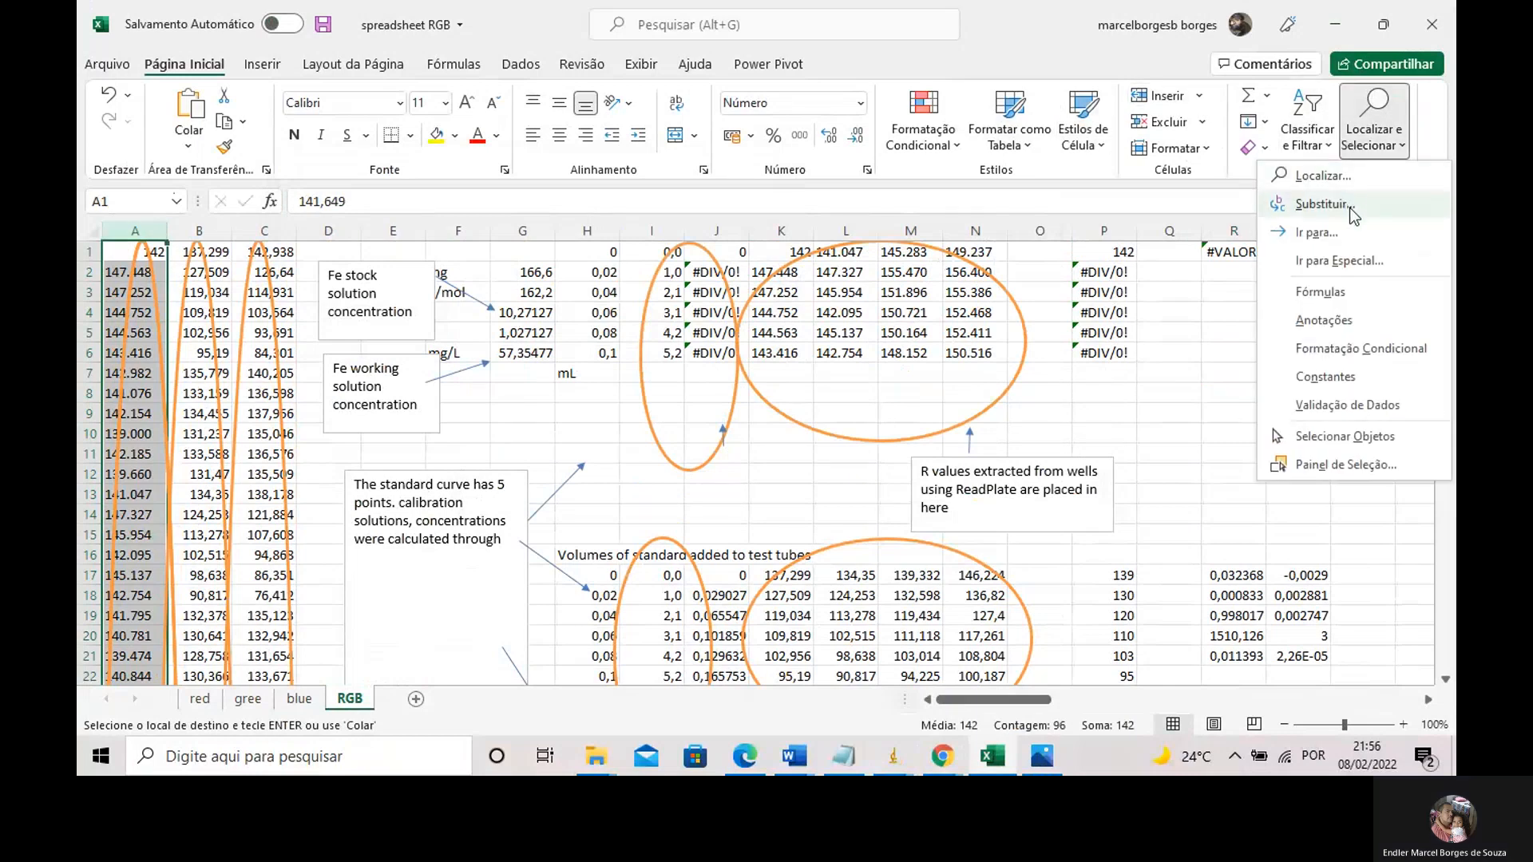
{"action": "left_click", "coordinate": [1318, 177]}
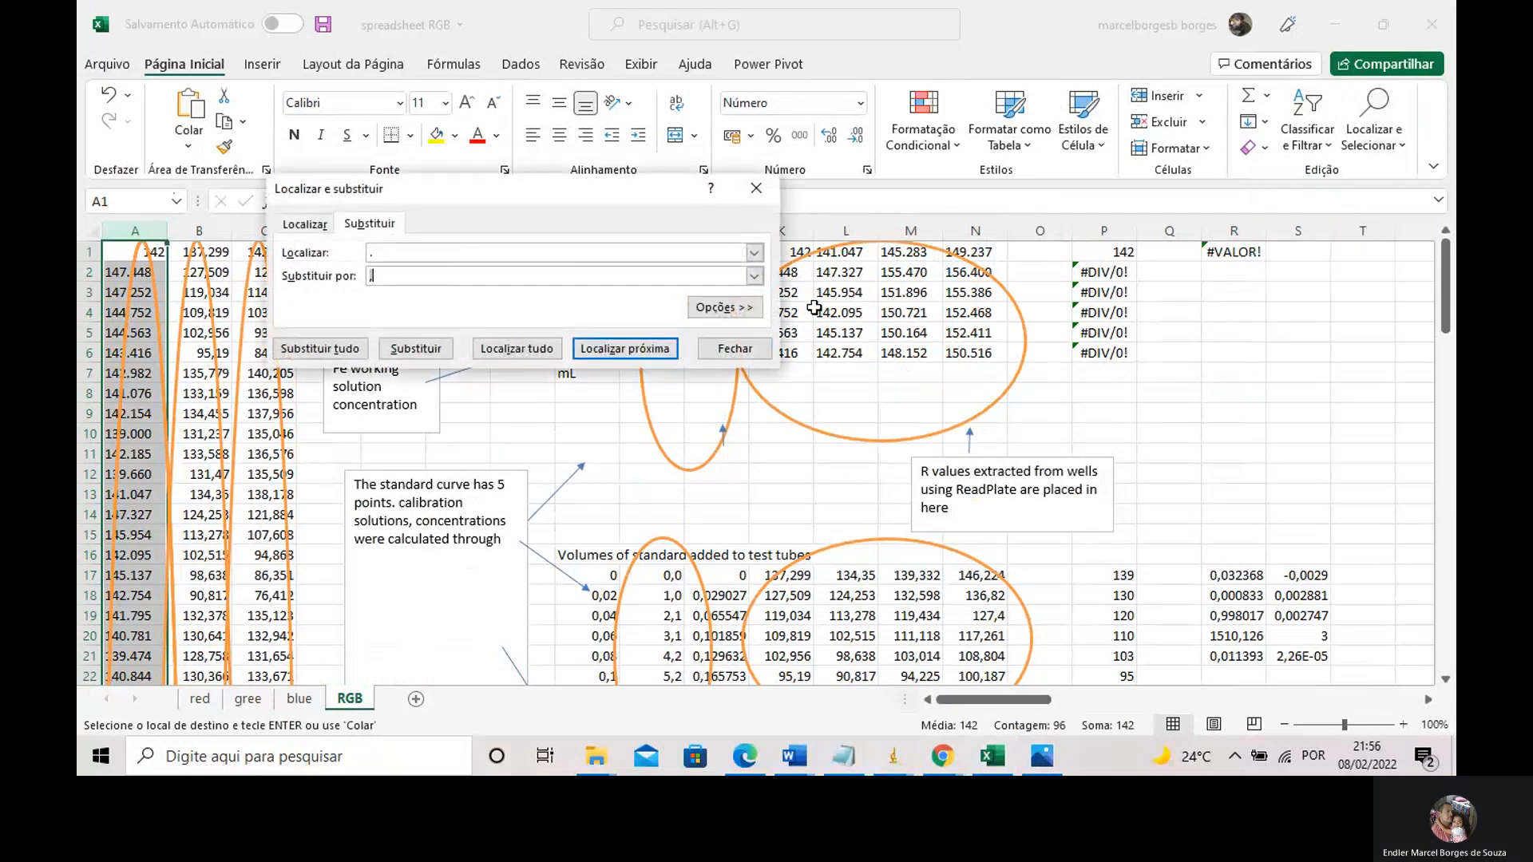
{"action": "left_click", "coordinate": [329, 351]}
{"action": "left_click", "coordinate": [776, 437]}
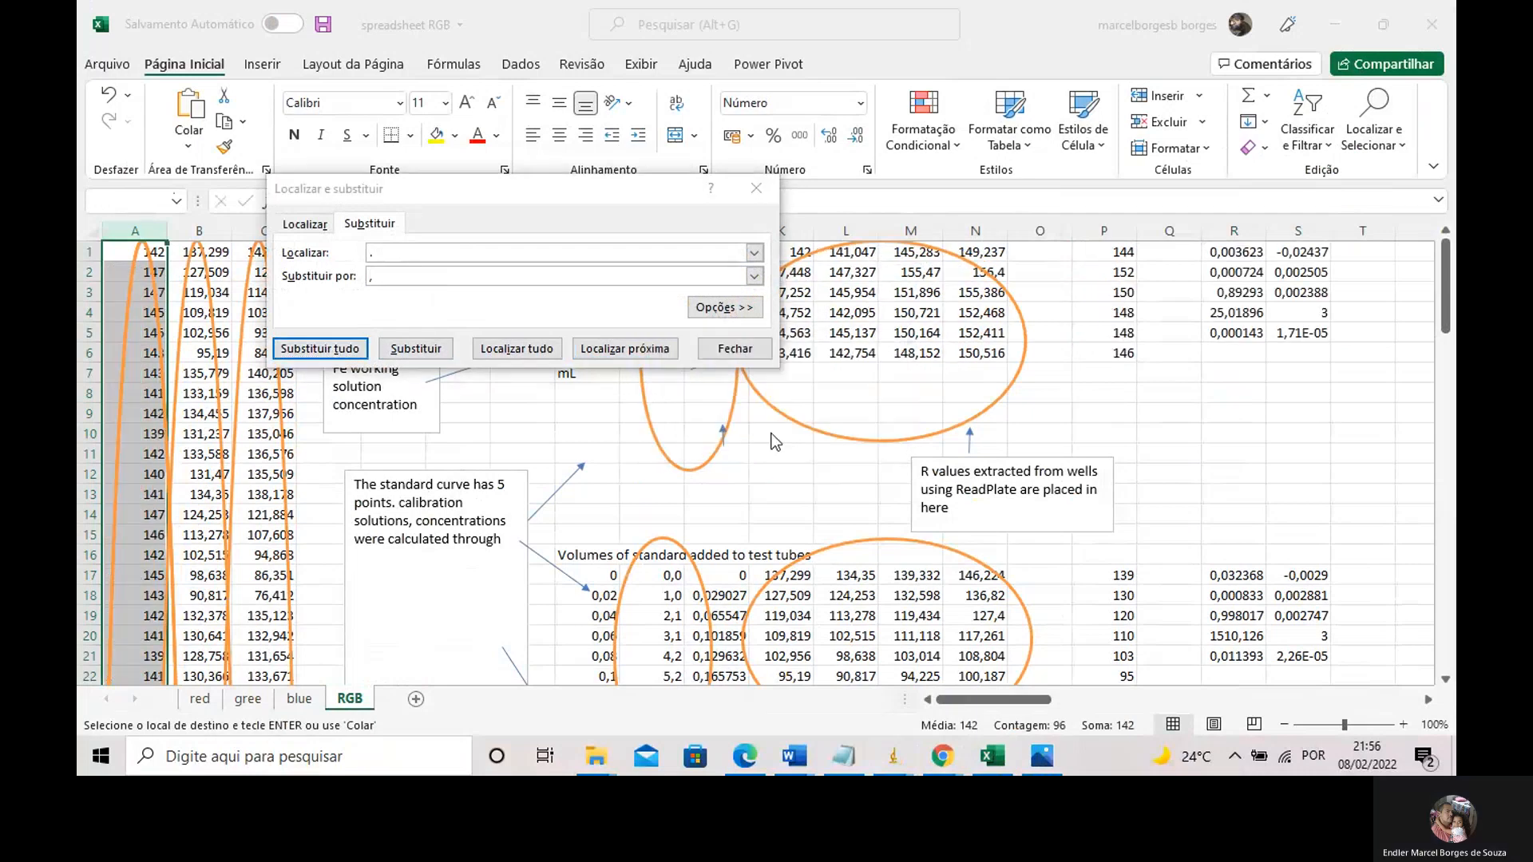
{"action": "left_click", "coordinate": [735, 349]}
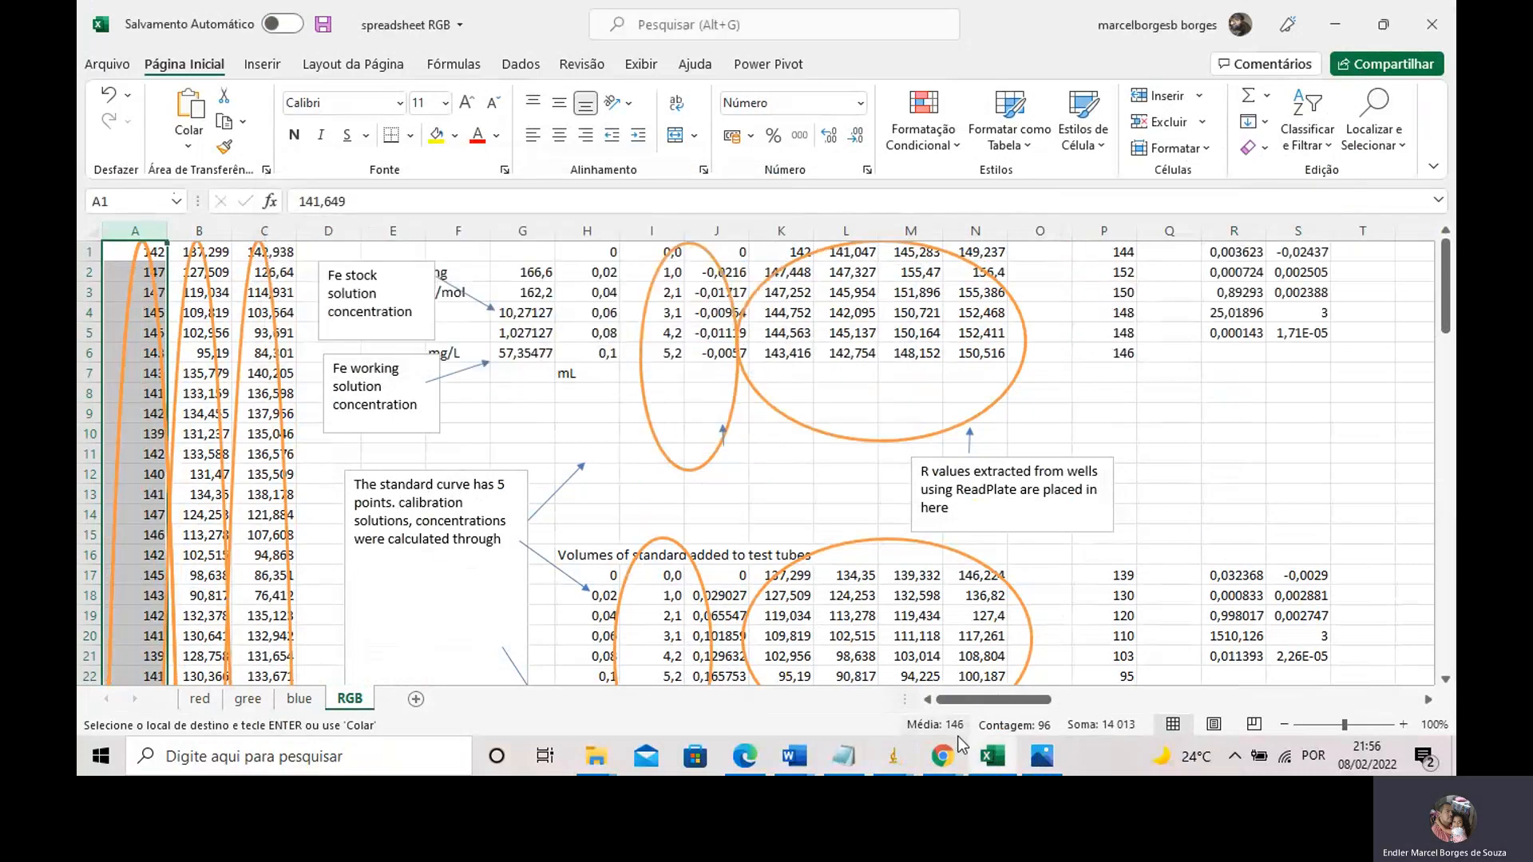
View the PI 1 b.png plate image in ImageJ and return to the Excel workbook
{"action": "left_click", "coordinate": [894, 756]}
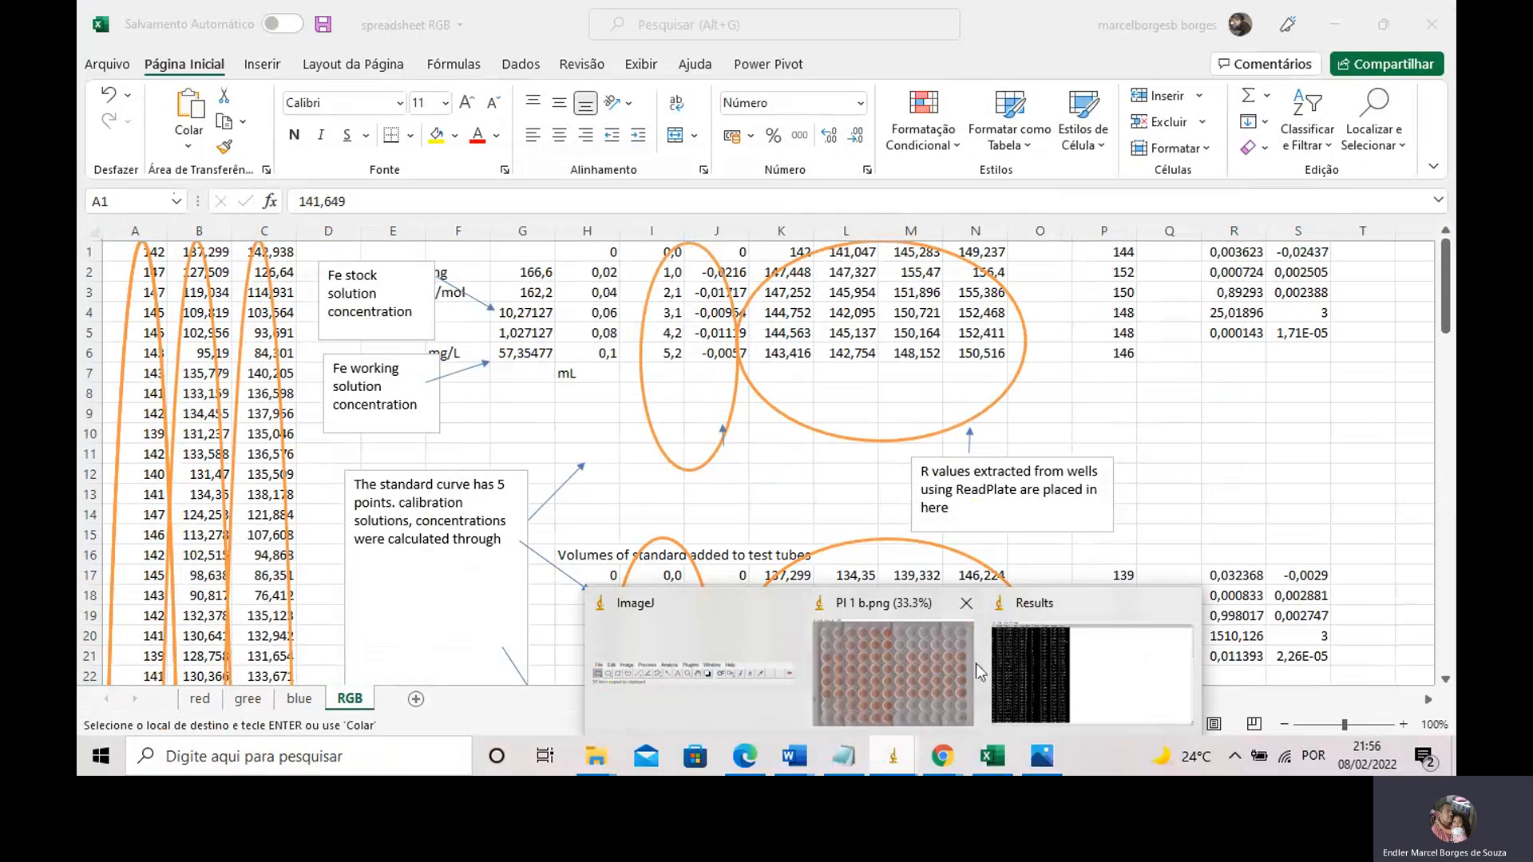
{"action": "left_click", "coordinate": [922, 664]}
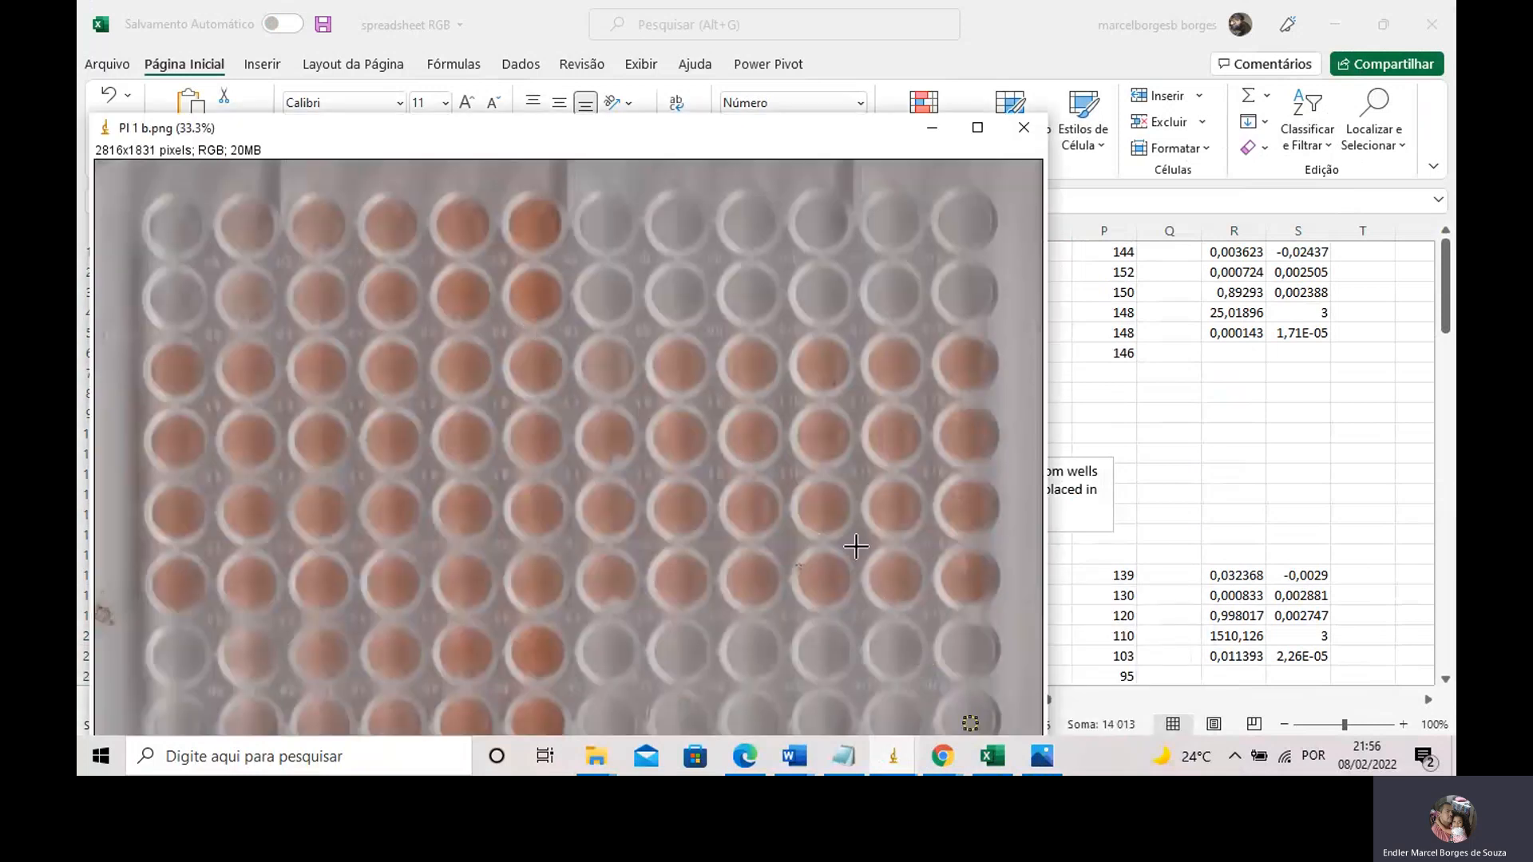
{"action": "left_click", "coordinate": [992, 757]}
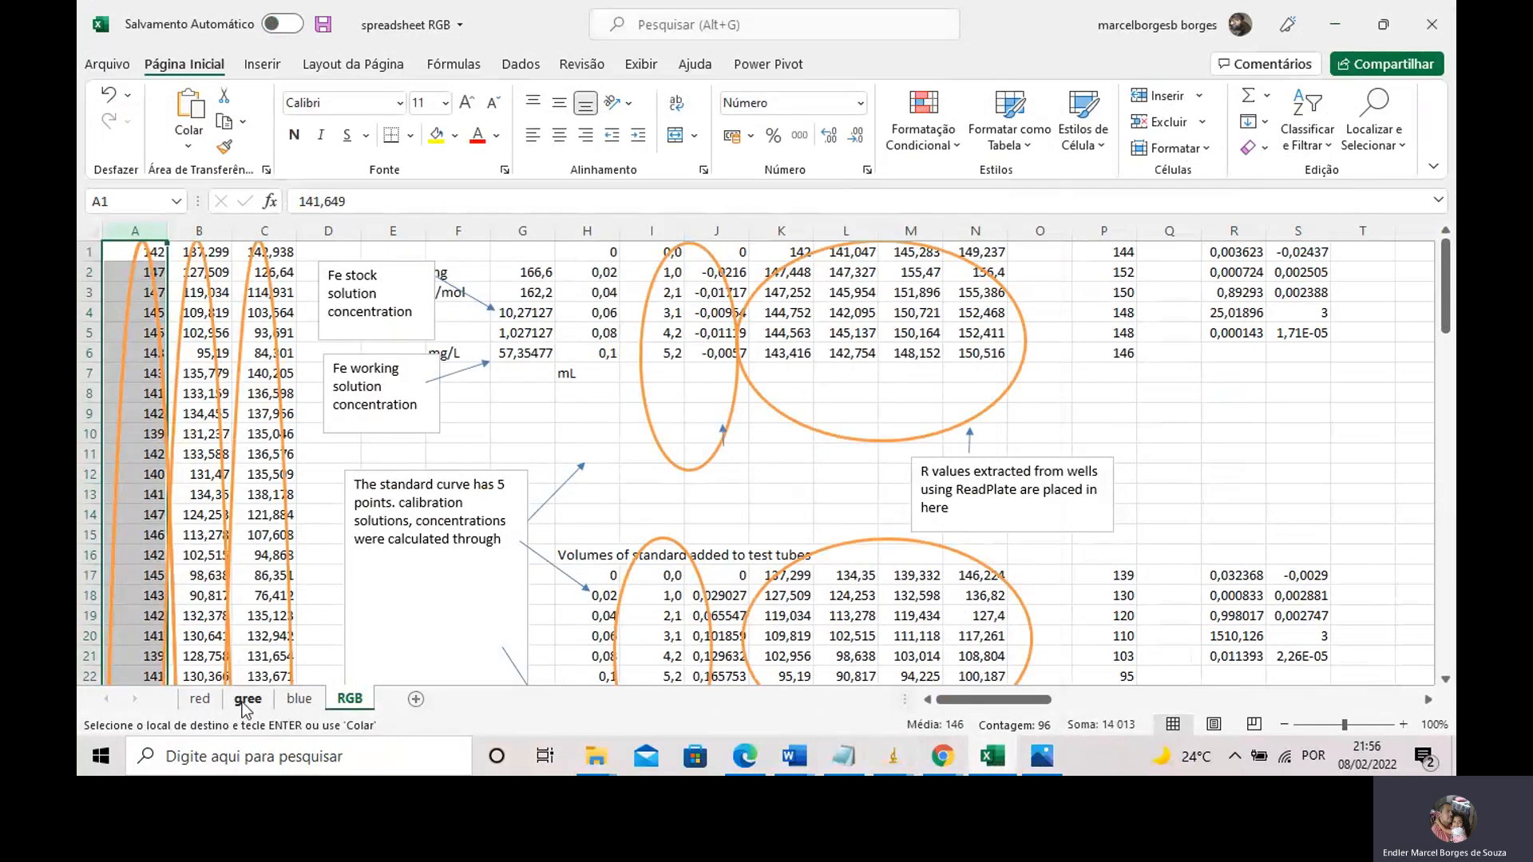
Review the values in column C of the gree sheet and in columns B and C of the RGB sheet
{"action": "left_click", "coordinate": [243, 697]}
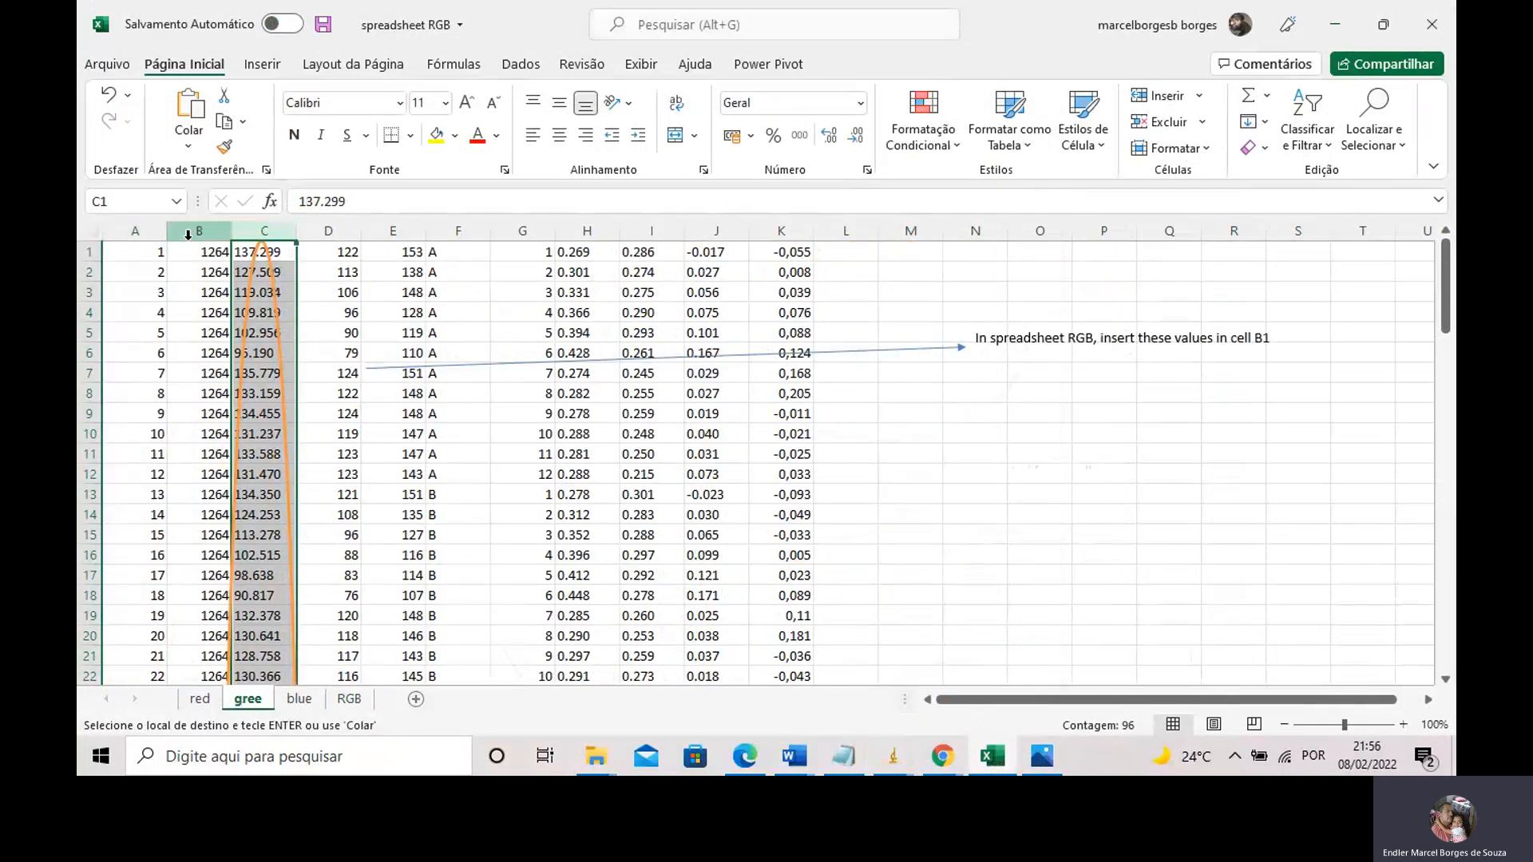
{"action": "left_click", "coordinate": [135, 249]}
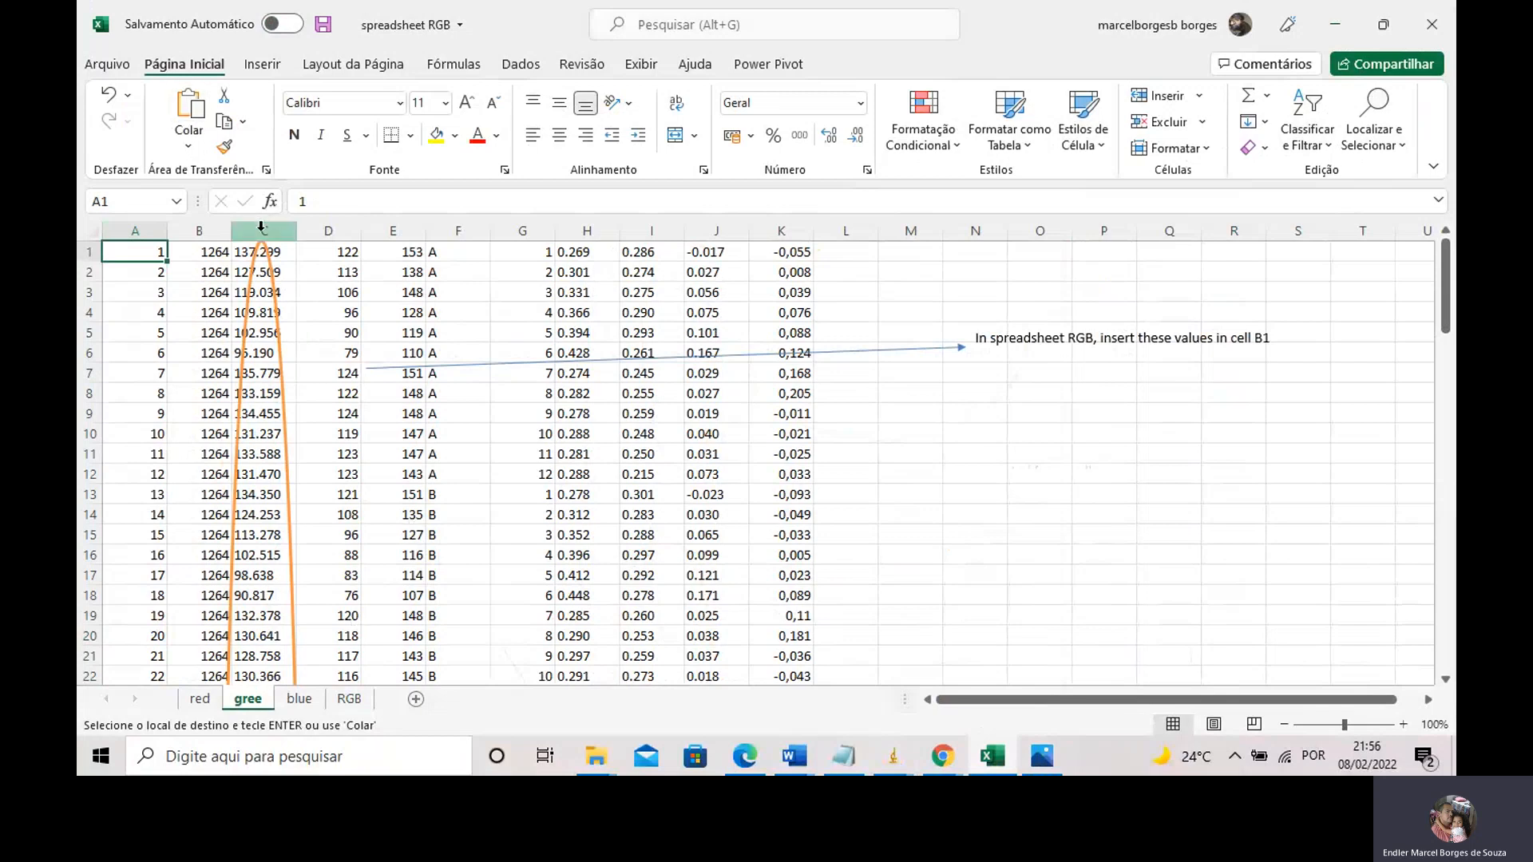
{"action": "left_click", "coordinate": [262, 230]}
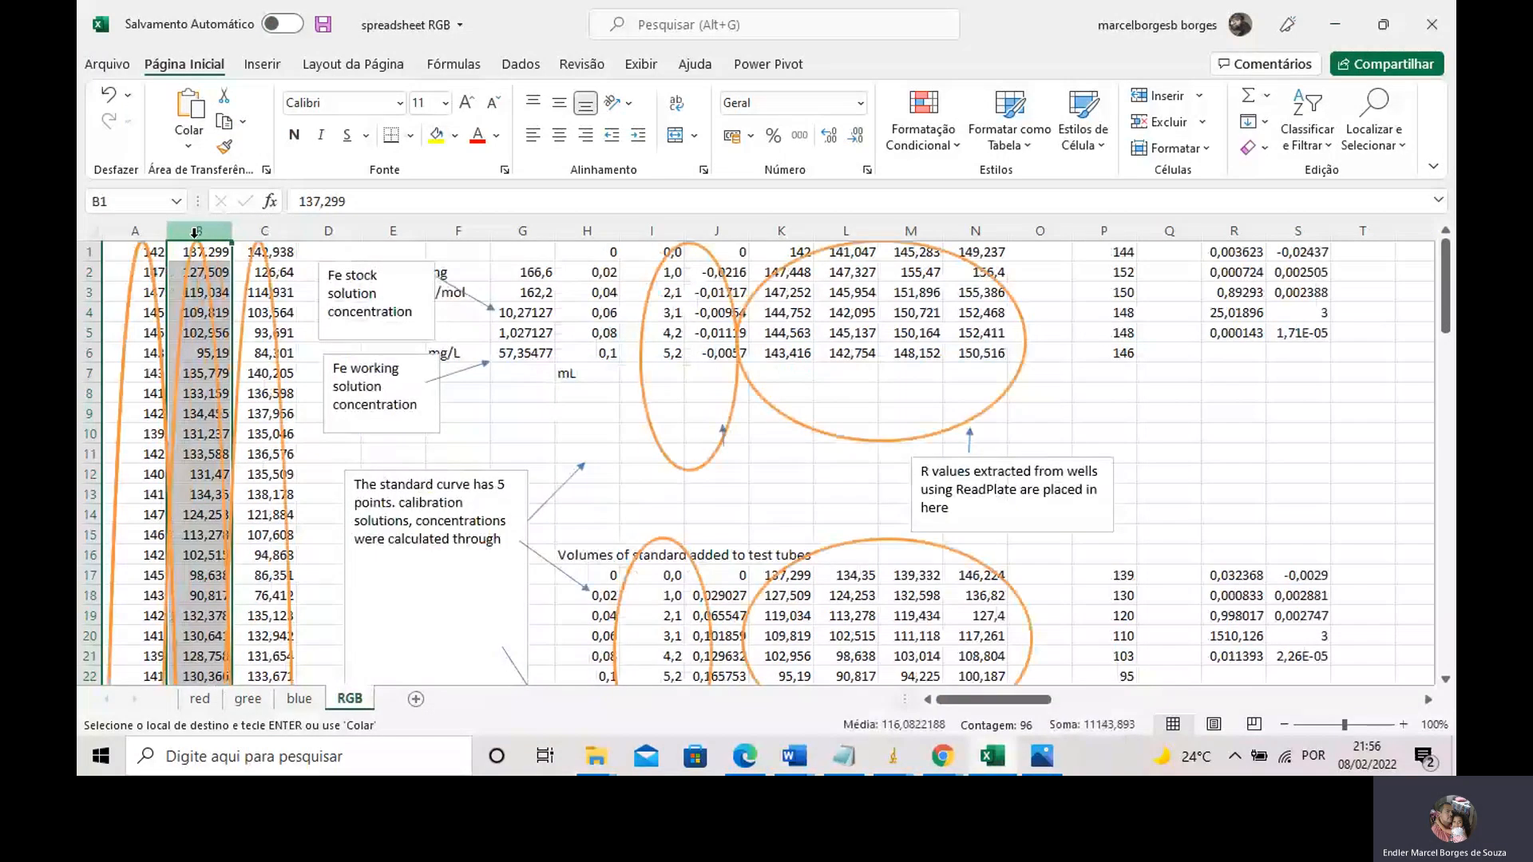
{"action": "left_click", "coordinate": [270, 231]}
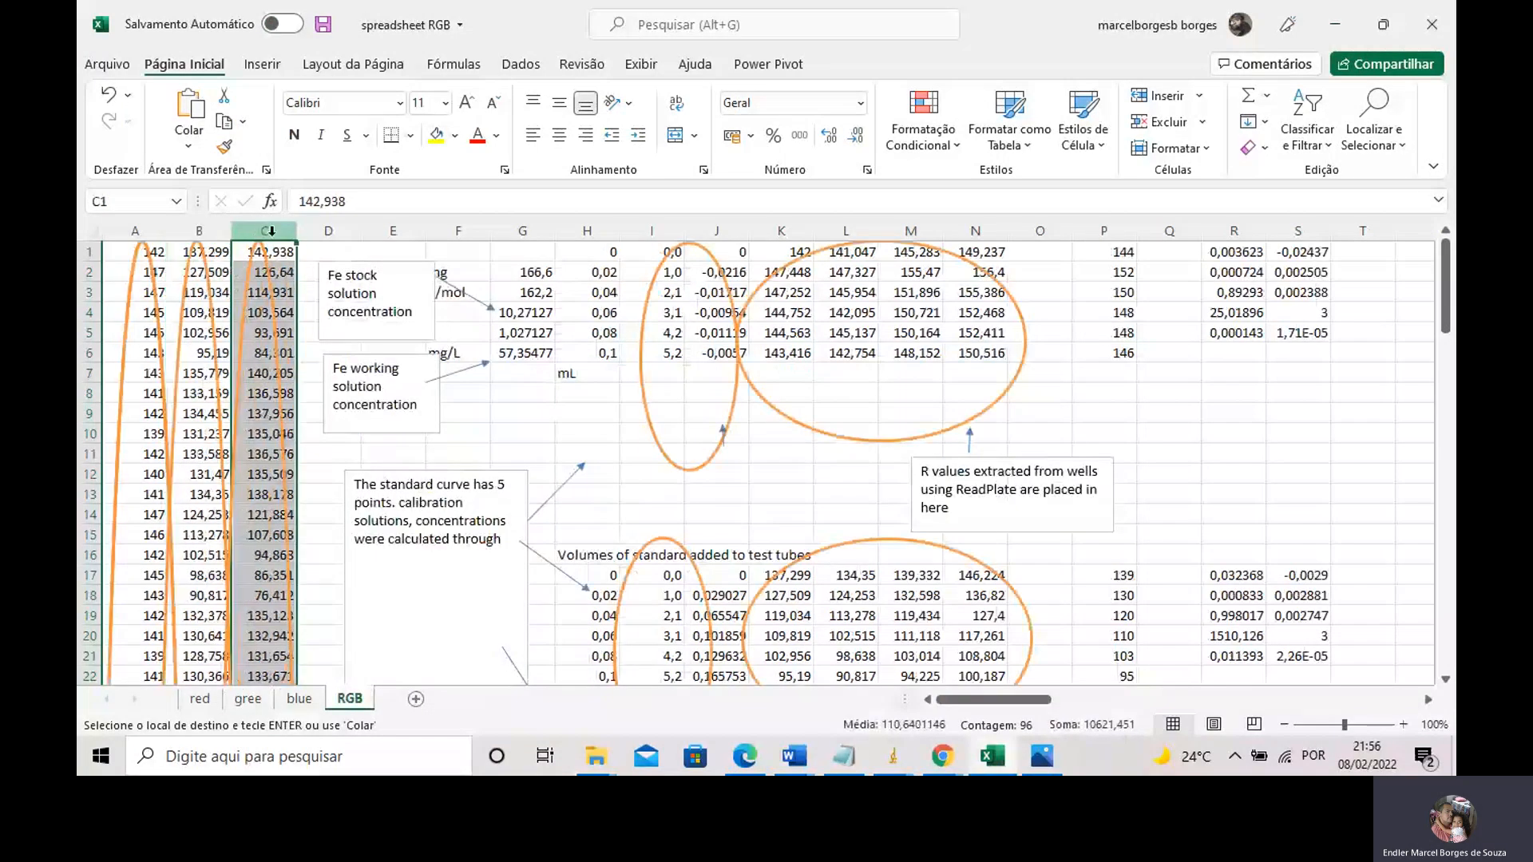
{"action": "left_click", "coordinate": [761, 458]}
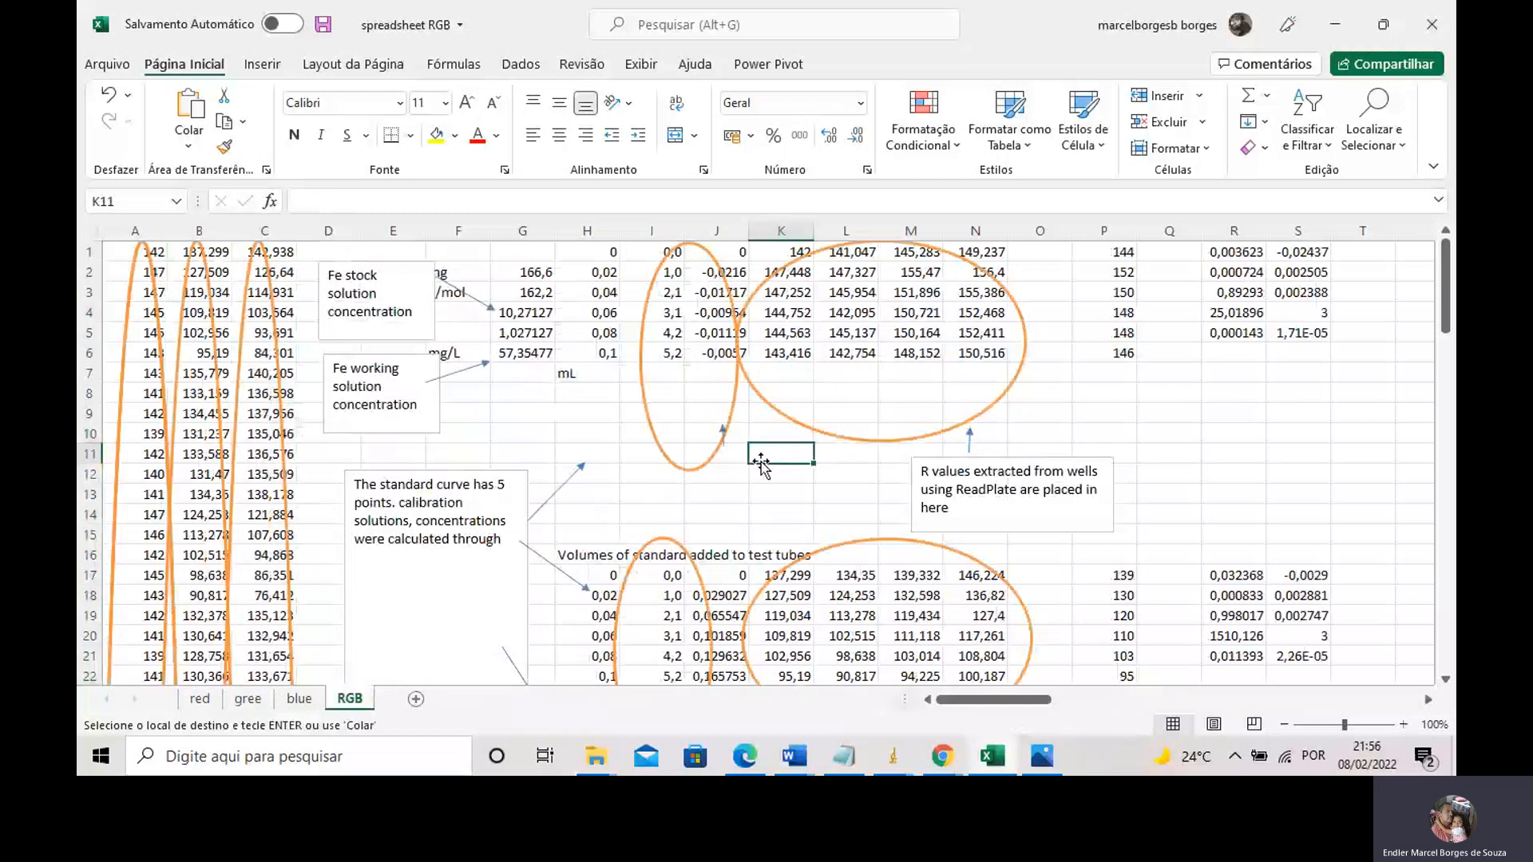
Examine the G and B calibration blocks and the Fe concentration chart on the RGB sheet
{"action": "scroll", "coordinate": [793, 388], "scroll_direction": "down", "scroll_amount": 2}
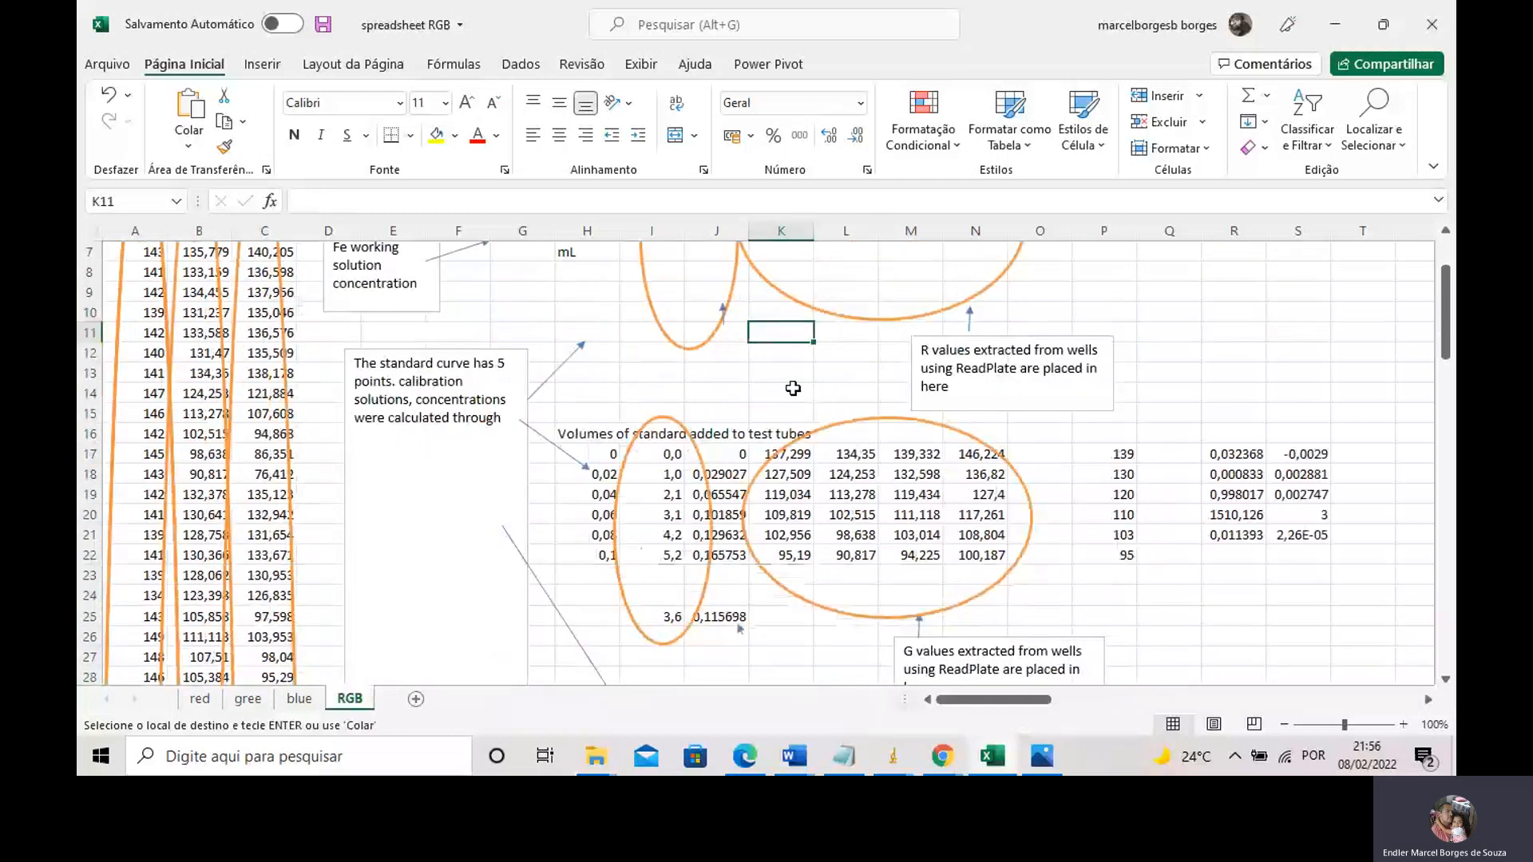
{"action": "scroll", "coordinate": [793, 388], "scroll_direction": "down", "scroll_amount": 2}
{"action": "scroll", "coordinate": [745, 368], "scroll_direction": "down", "scroll_amount": 3}
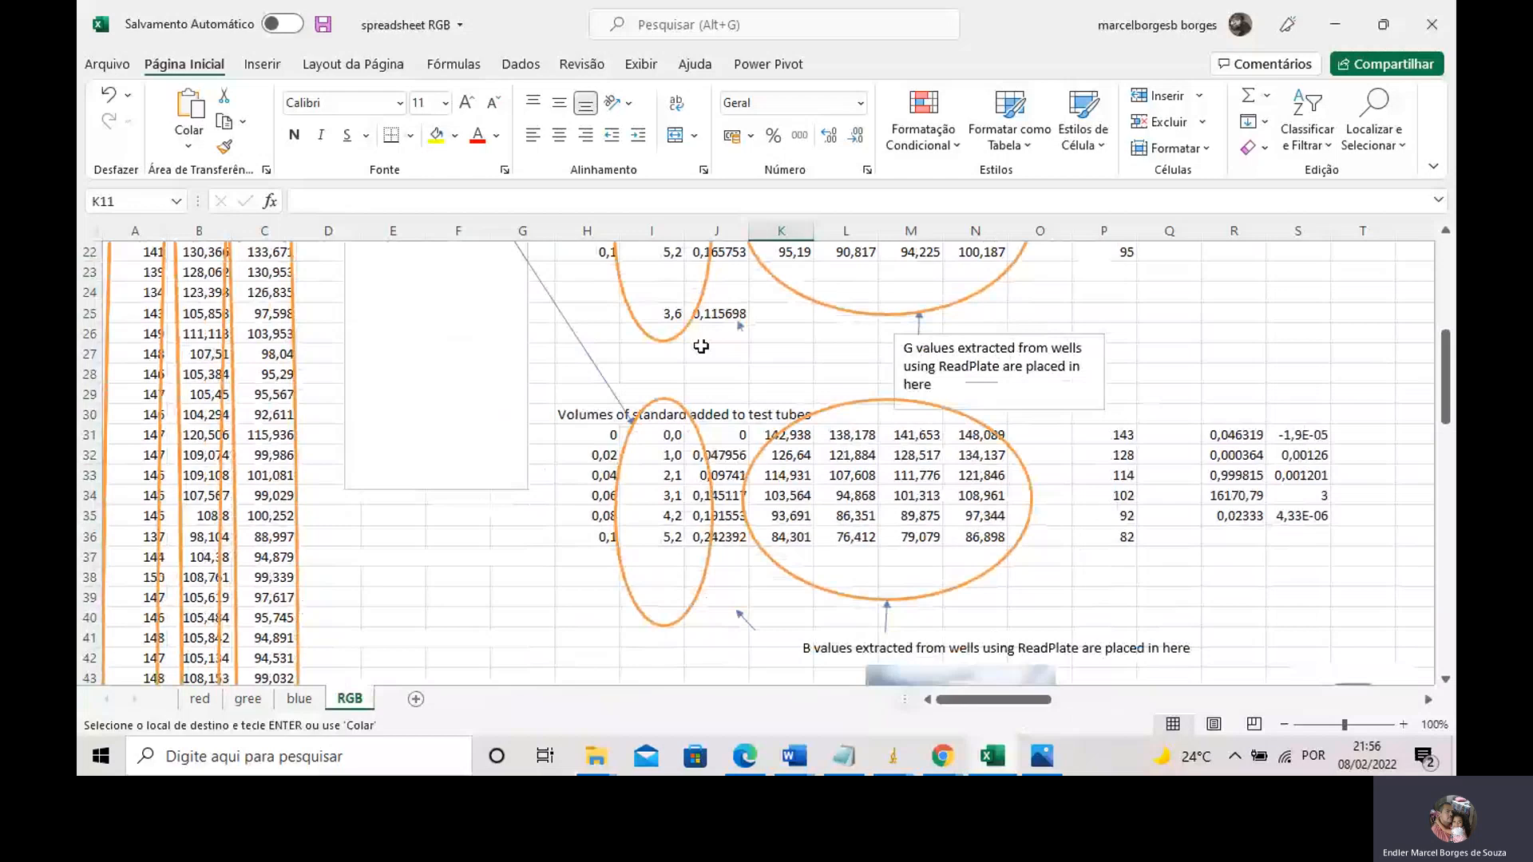
{"action": "scroll", "coordinate": [701, 346], "scroll_direction": "down", "scroll_amount": 12}
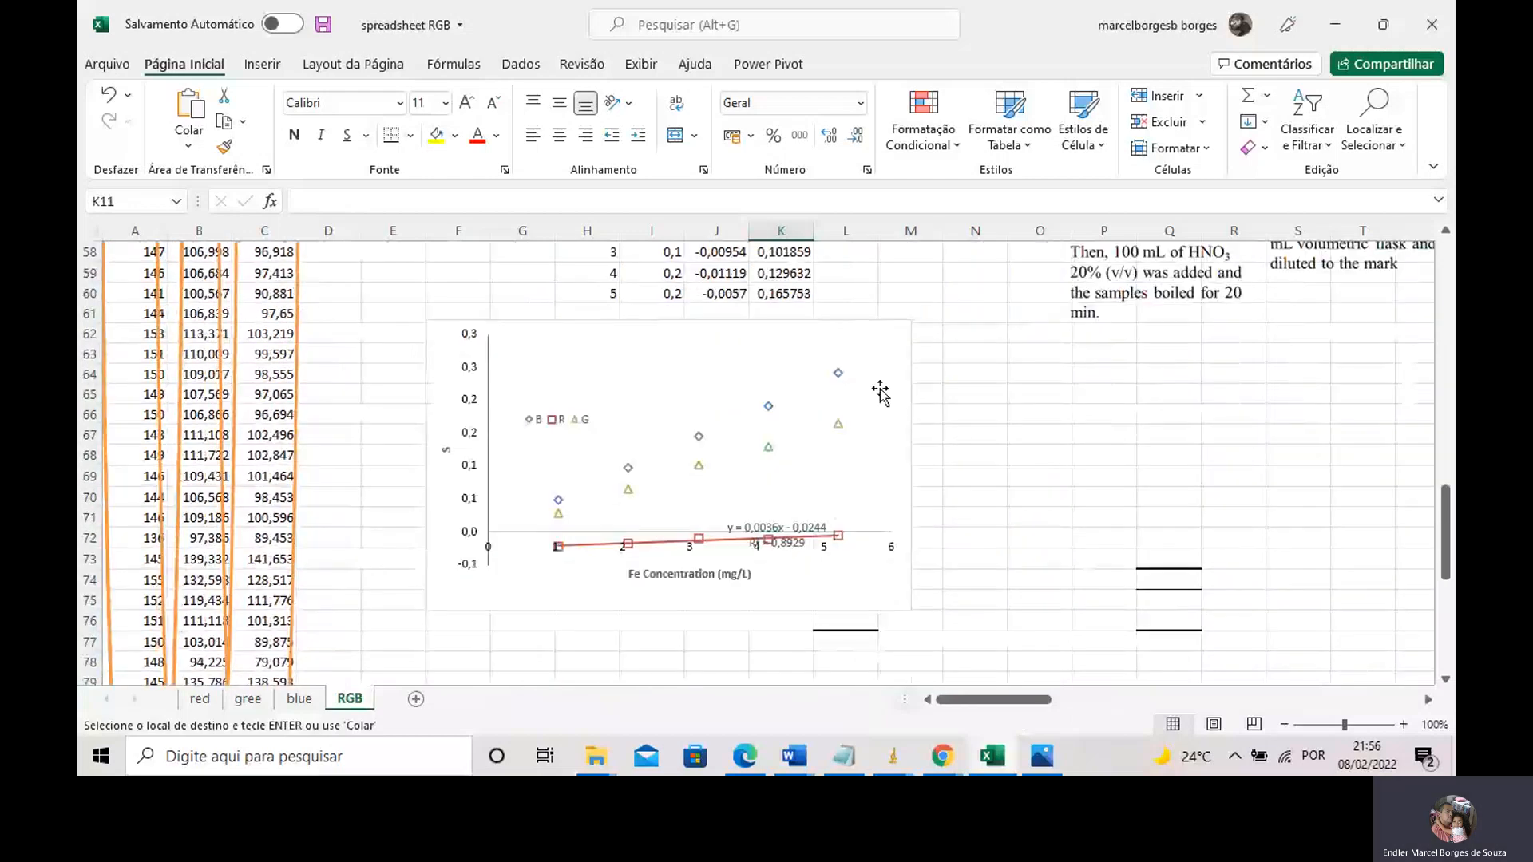
{"action": "scroll", "coordinate": [870, 381], "scroll_direction": "up", "scroll_amount": 6}
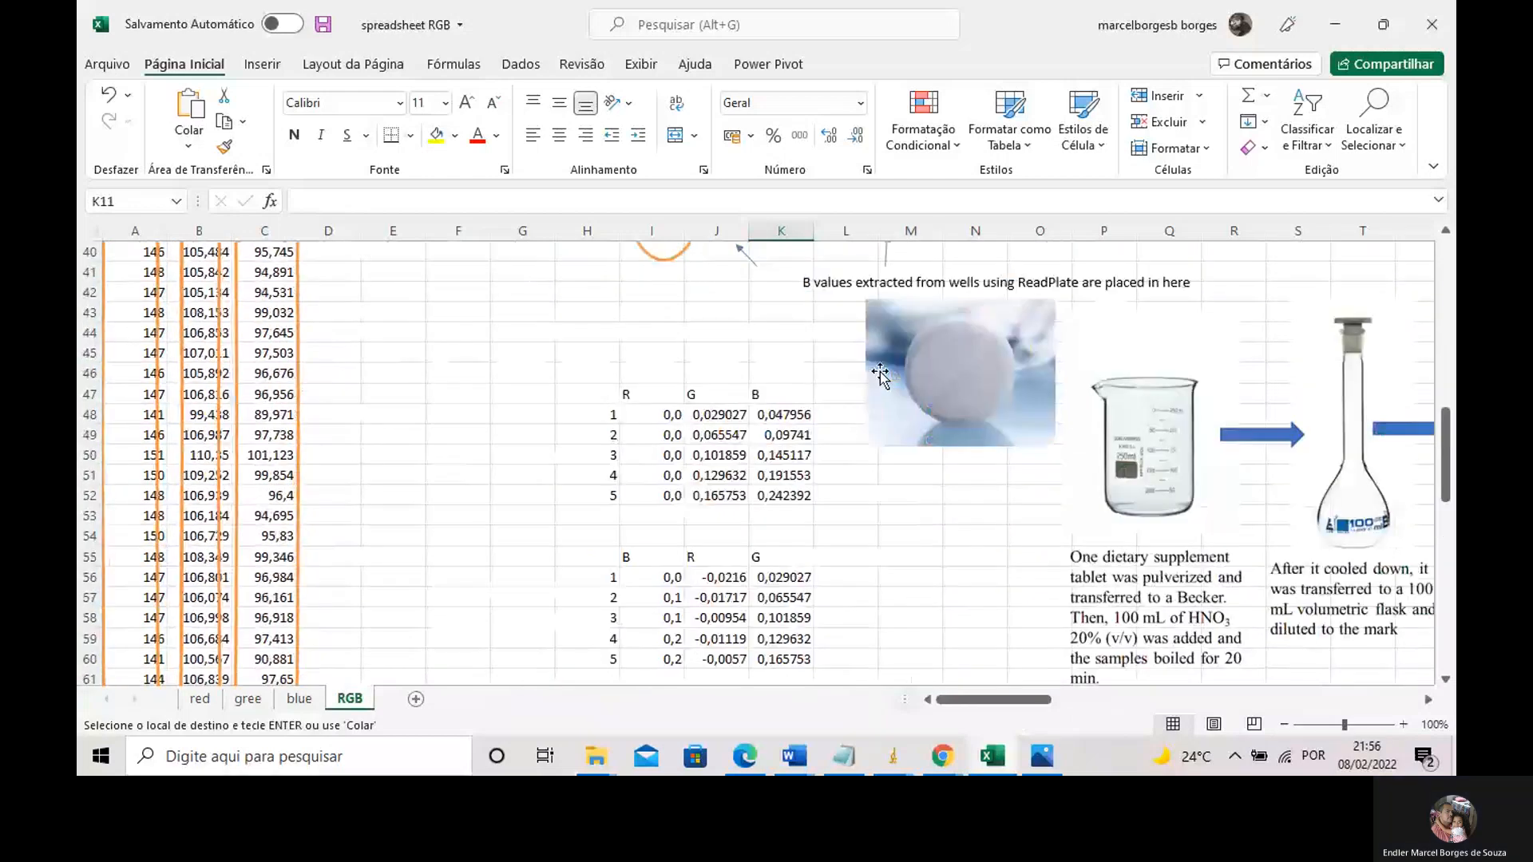
{"action": "scroll", "coordinate": [879, 367], "scroll_direction": "up", "scroll_amount": 12}
Examine the red, green and blue sample concentration blocks and the averaging formula in cell AW1
{"action": "left_click_drag", "start_coordinate": [997, 699], "coordinate": [1229, 699]}
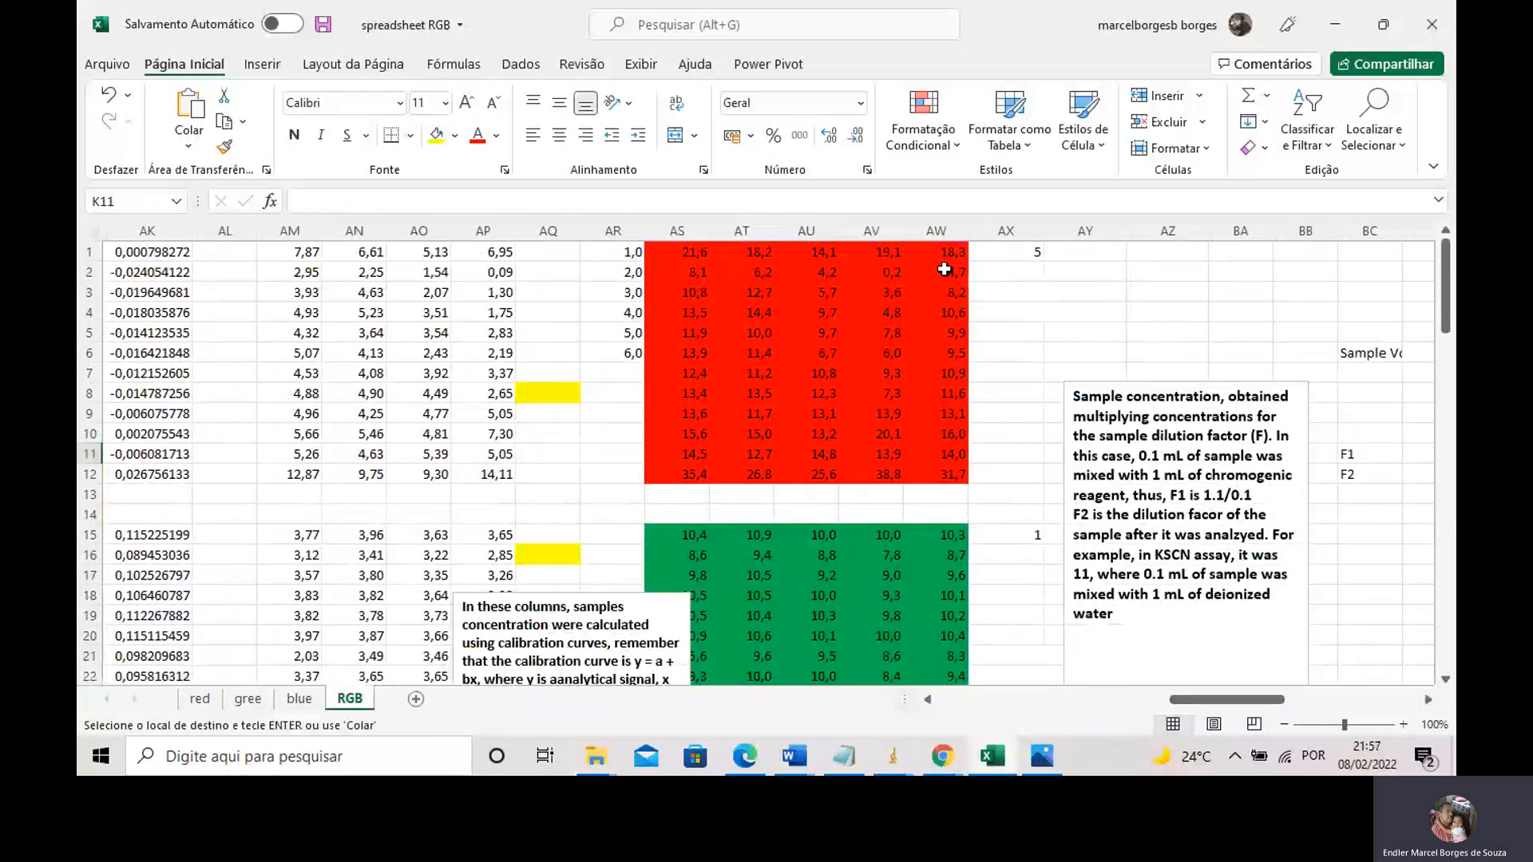
{"action": "scroll", "coordinate": [945, 270], "scroll_direction": "down", "scroll_amount": 6}
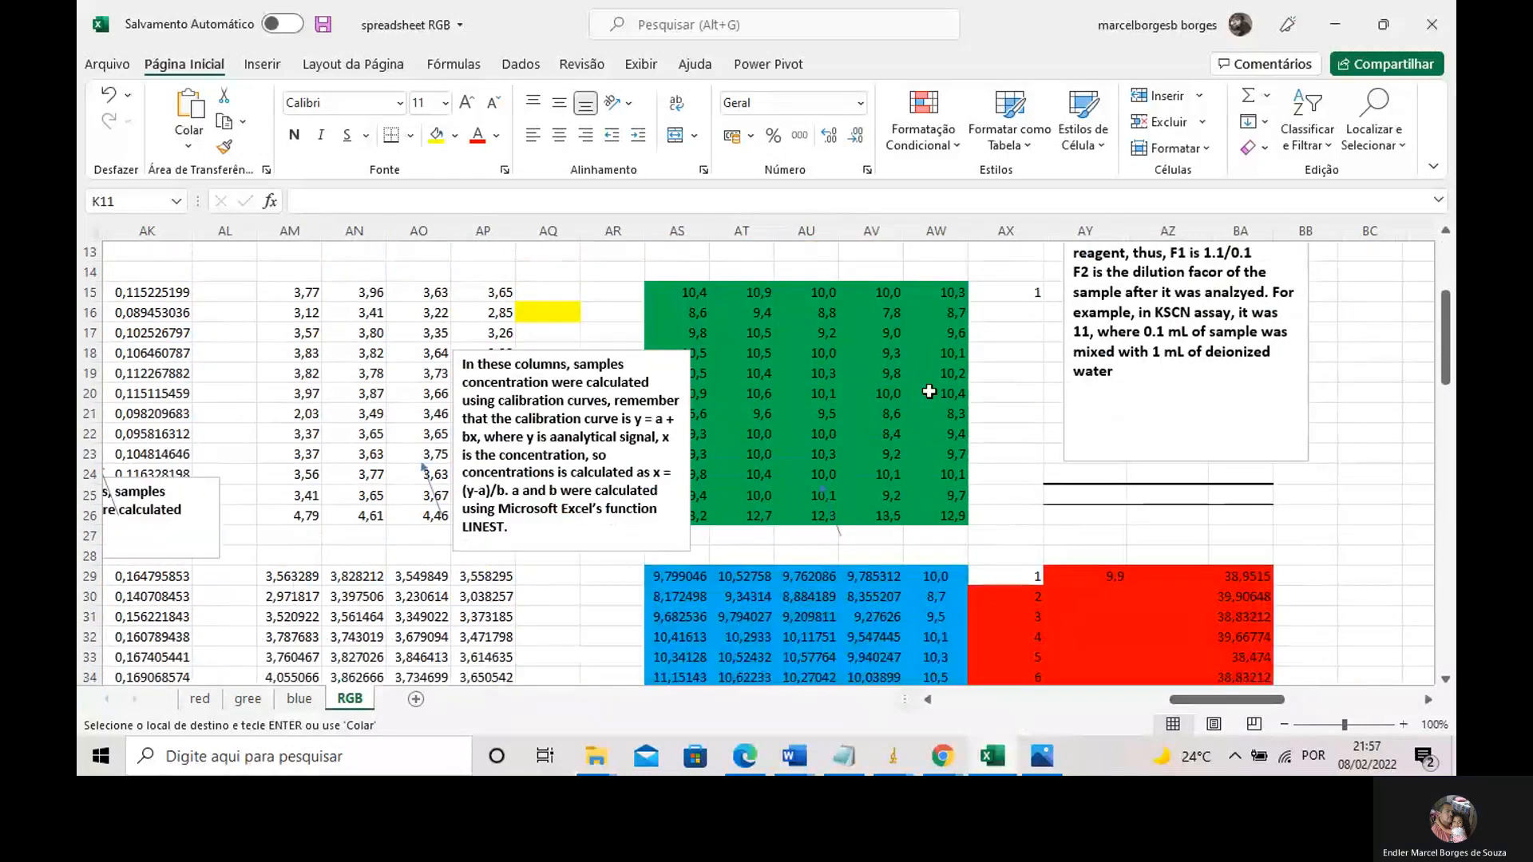
{"action": "scroll", "coordinate": [933, 490], "scroll_direction": "down", "scroll_amount": 3}
{"action": "scroll", "coordinate": [939, 447], "scroll_direction": "up", "scroll_amount": 9}
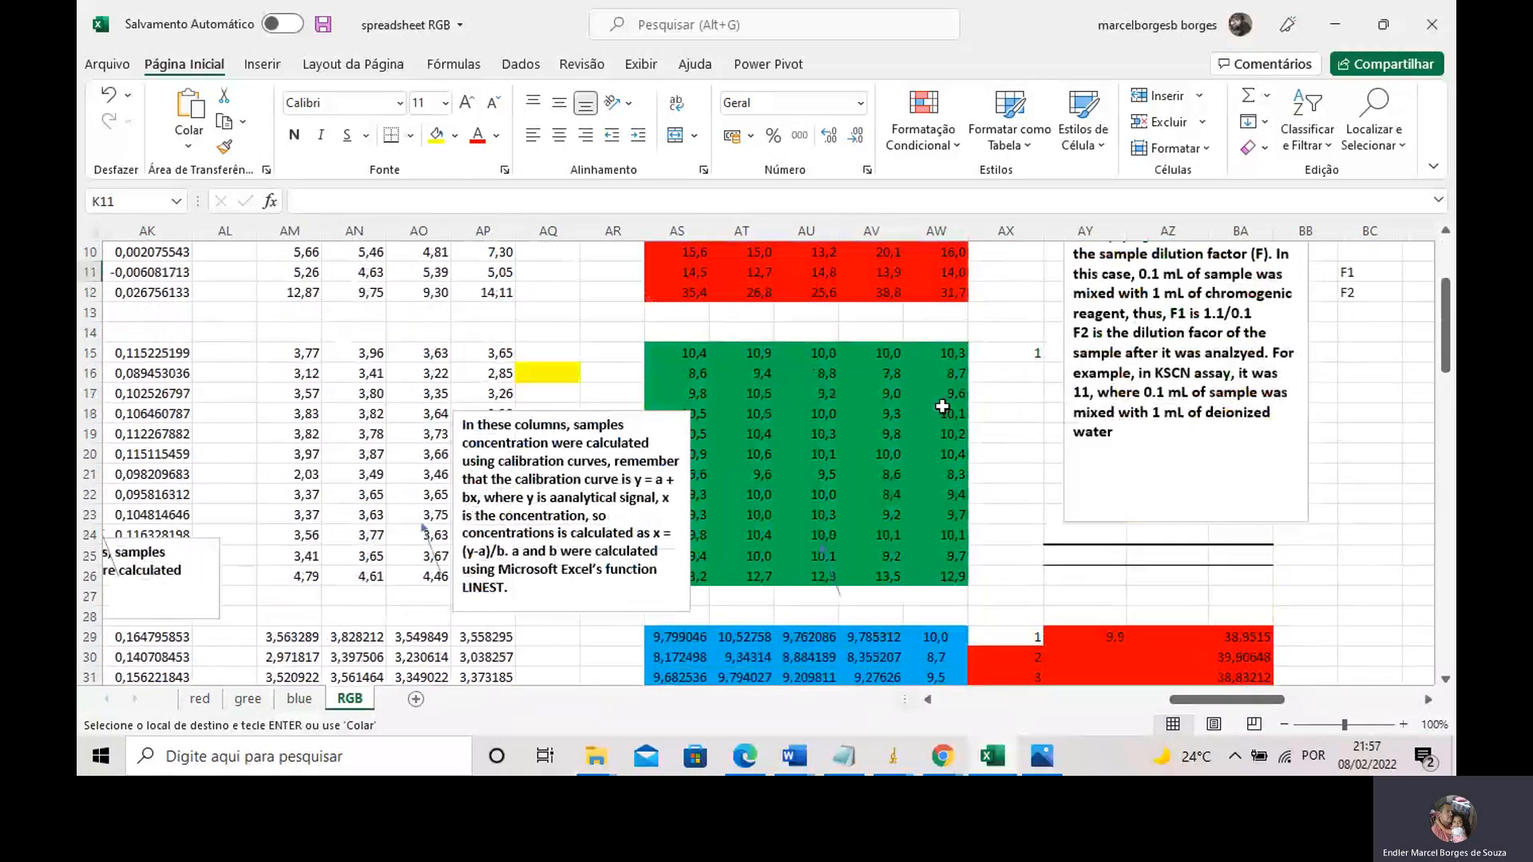
{"action": "left_click", "coordinate": [951, 252]}
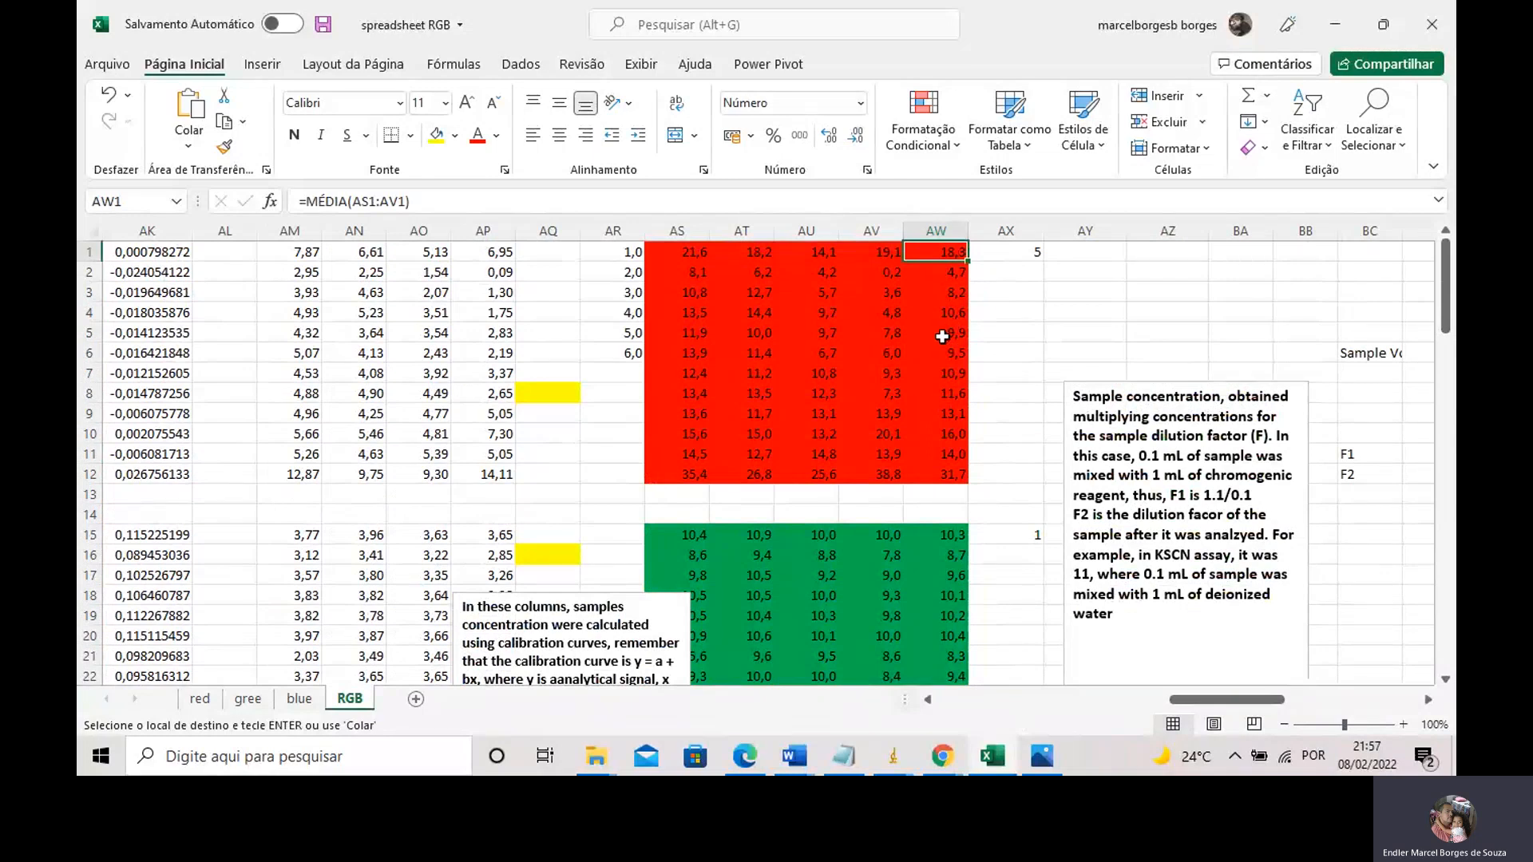
Inspect the Fe stock and working solution concentration formulas in G4 and G6 and the mass in G2
{"action": "left_click_drag", "start_coordinate": [1183, 703], "coordinate": [950, 701]}
{"action": "left_click", "coordinate": [550, 346]}
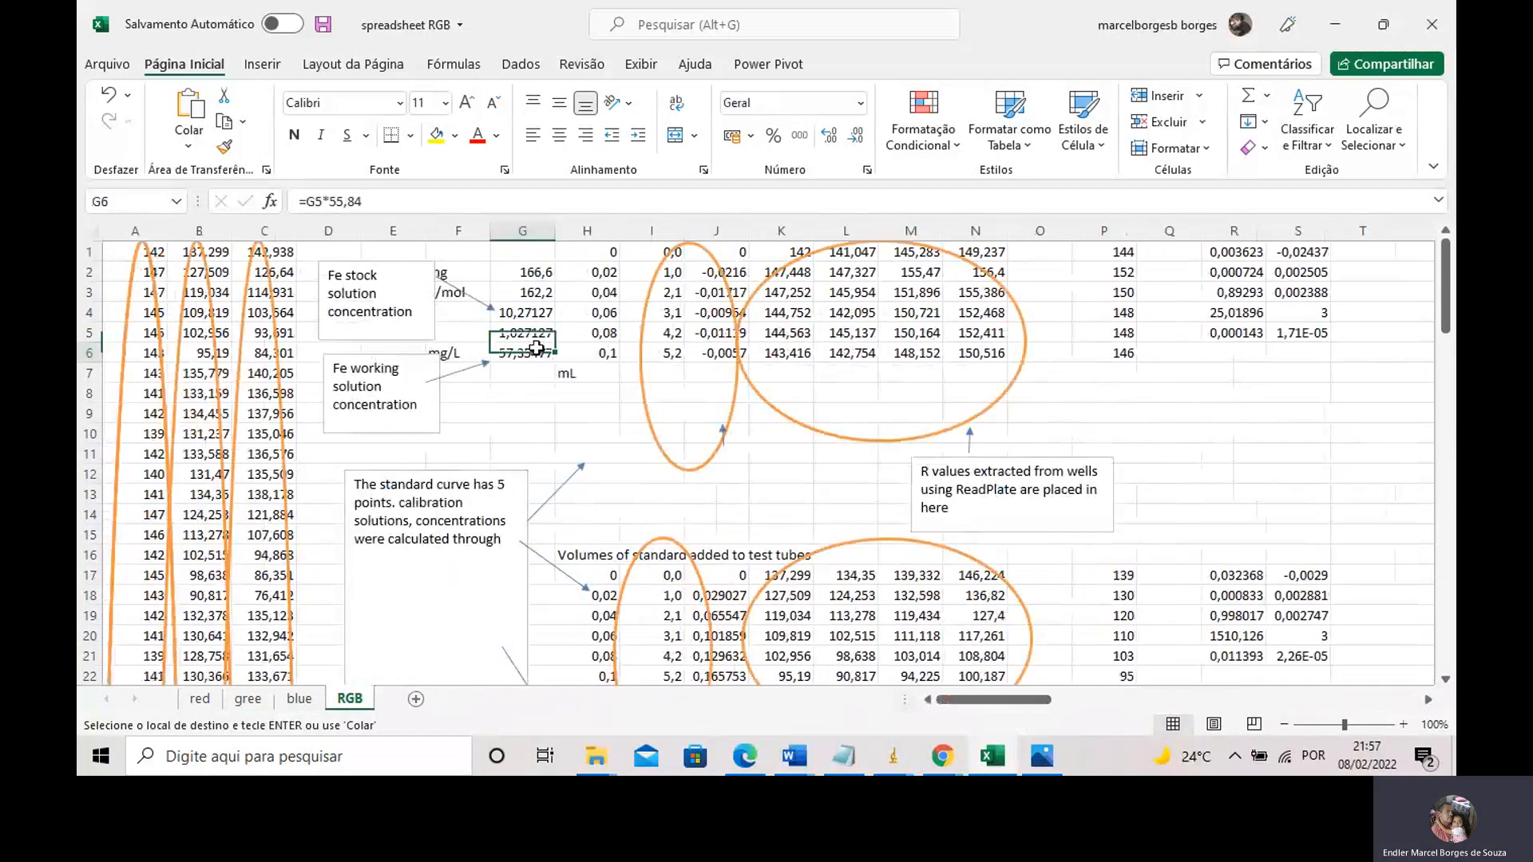
{"action": "left_click", "coordinate": [536, 313]}
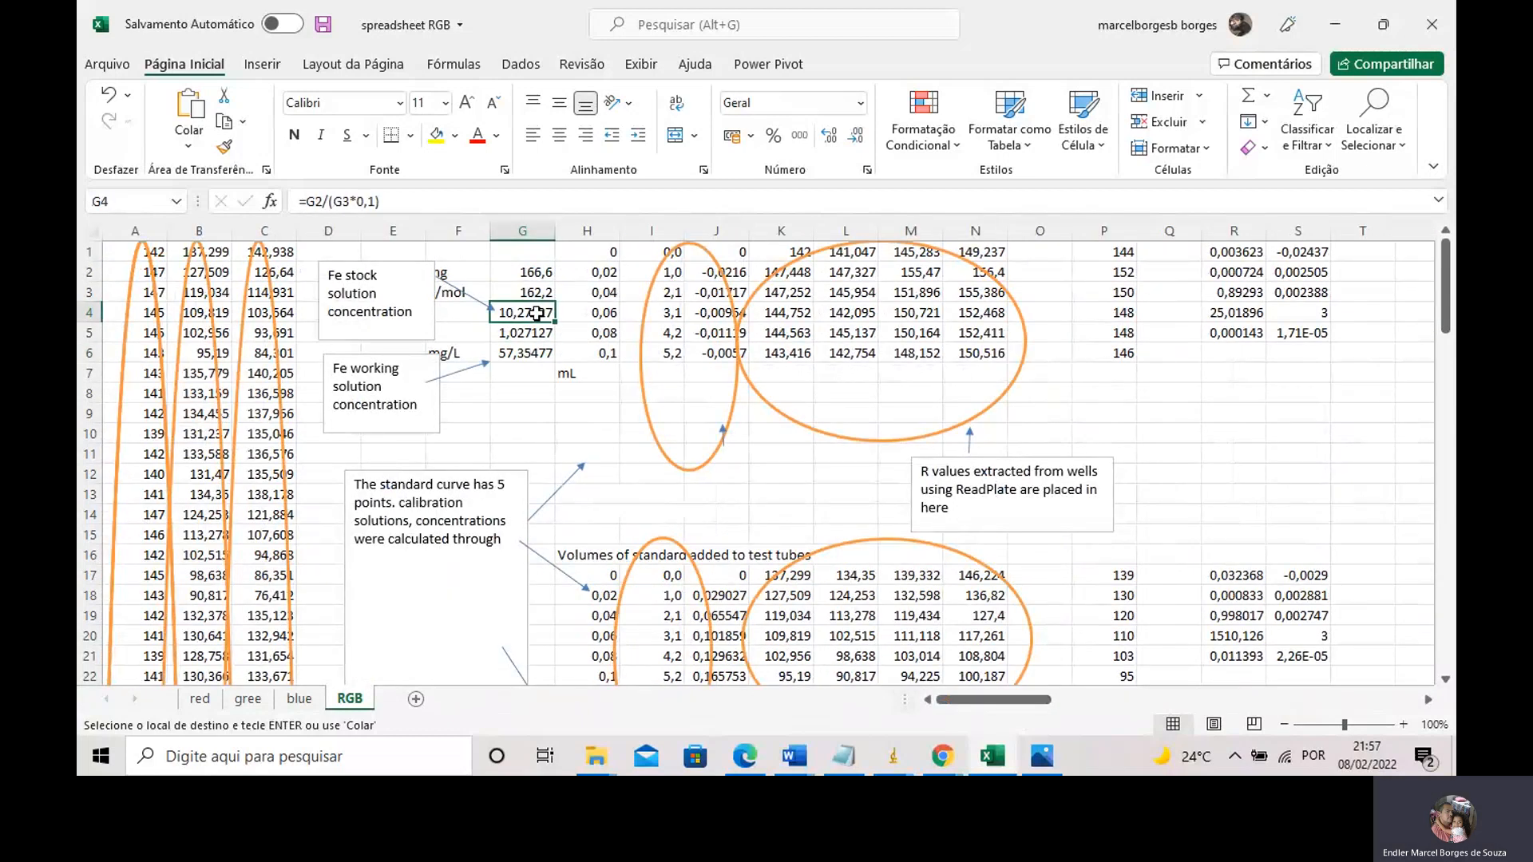
{"action": "left_click", "coordinate": [532, 354]}
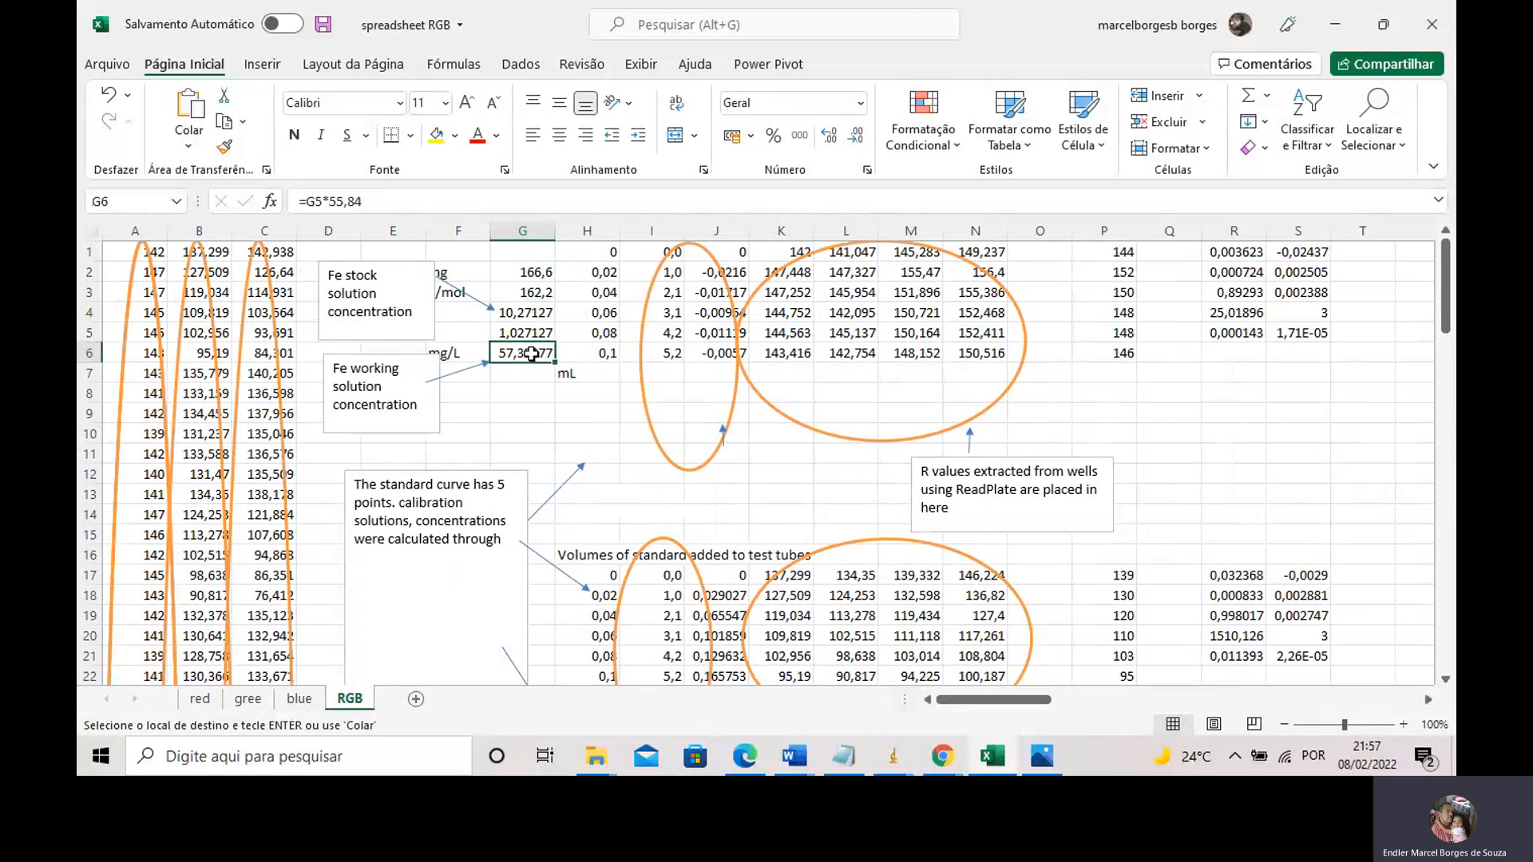
{"action": "left_click", "coordinate": [524, 412]}
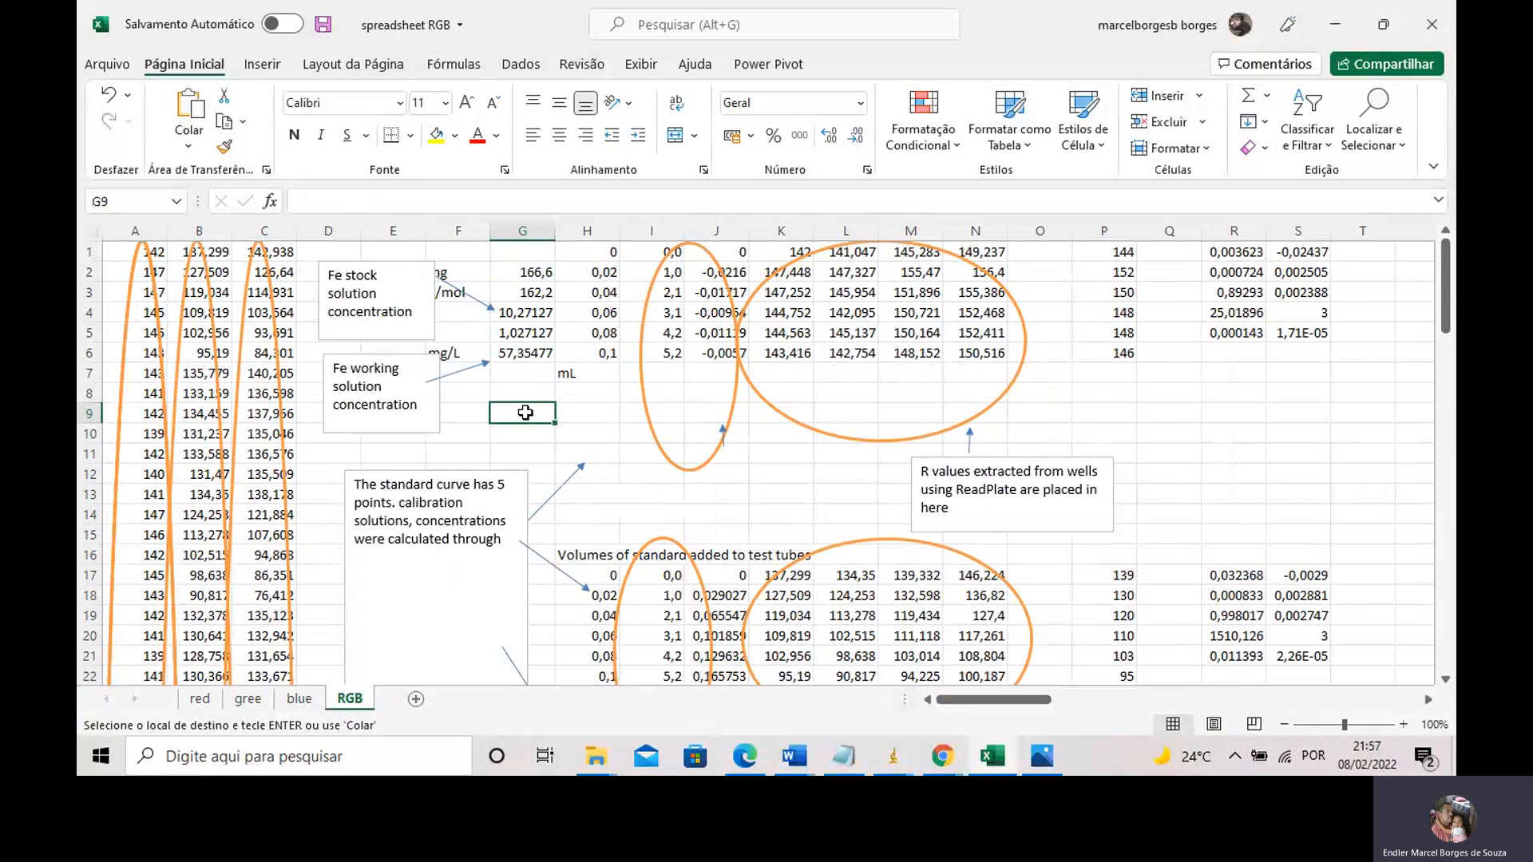
{"action": "left_click", "coordinate": [532, 273]}
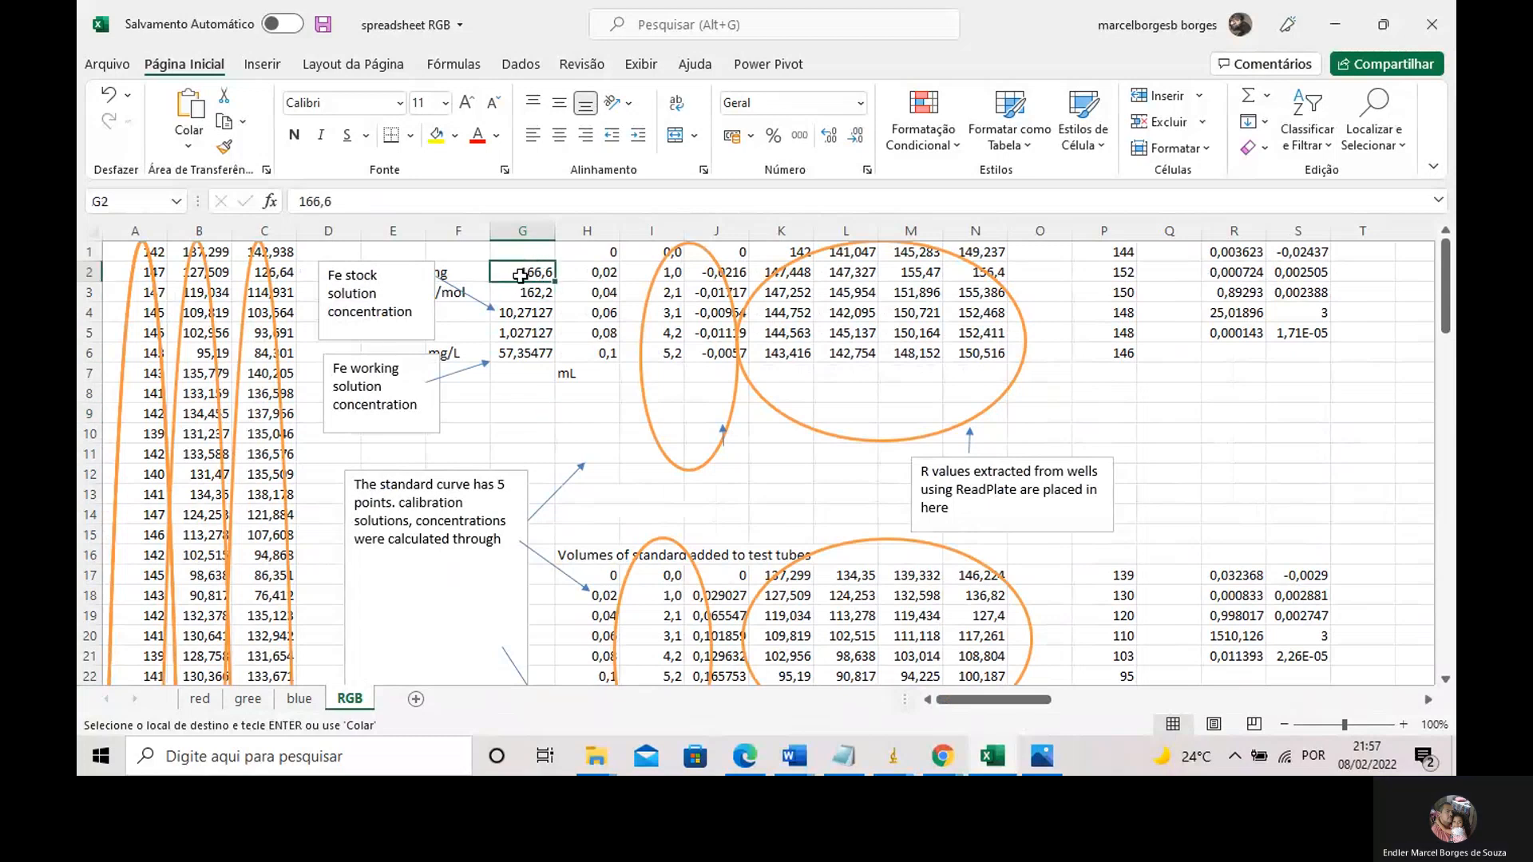
Inspect the mass in G2 and the molar mass in G3 on the RGB sheet
{"action": "left_click", "coordinate": [404, 209]}
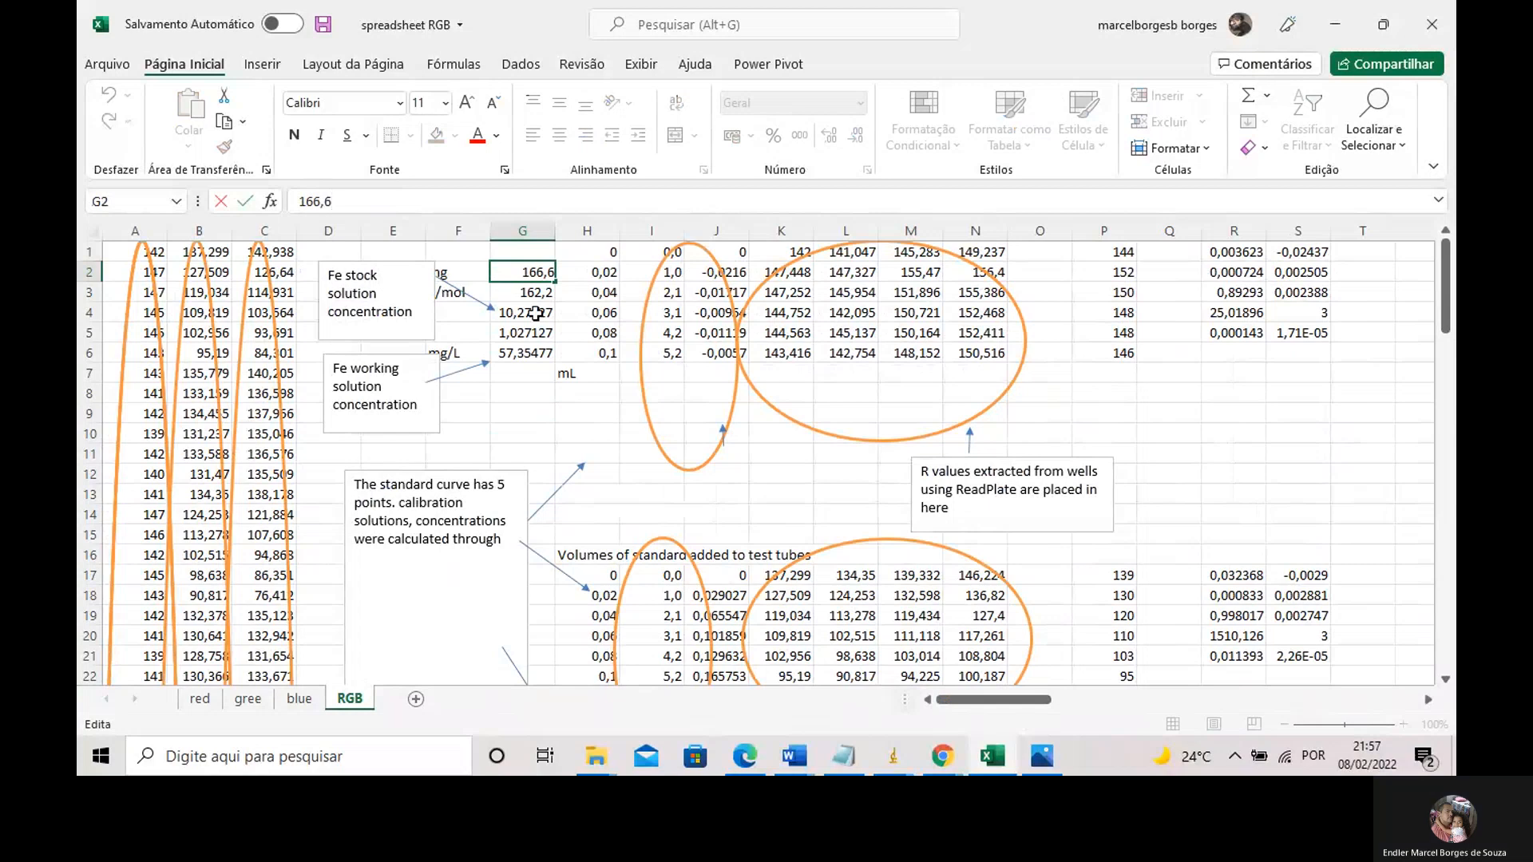
{"action": "left_click", "coordinate": [523, 413]}
{"action": "left_click", "coordinate": [528, 296]}
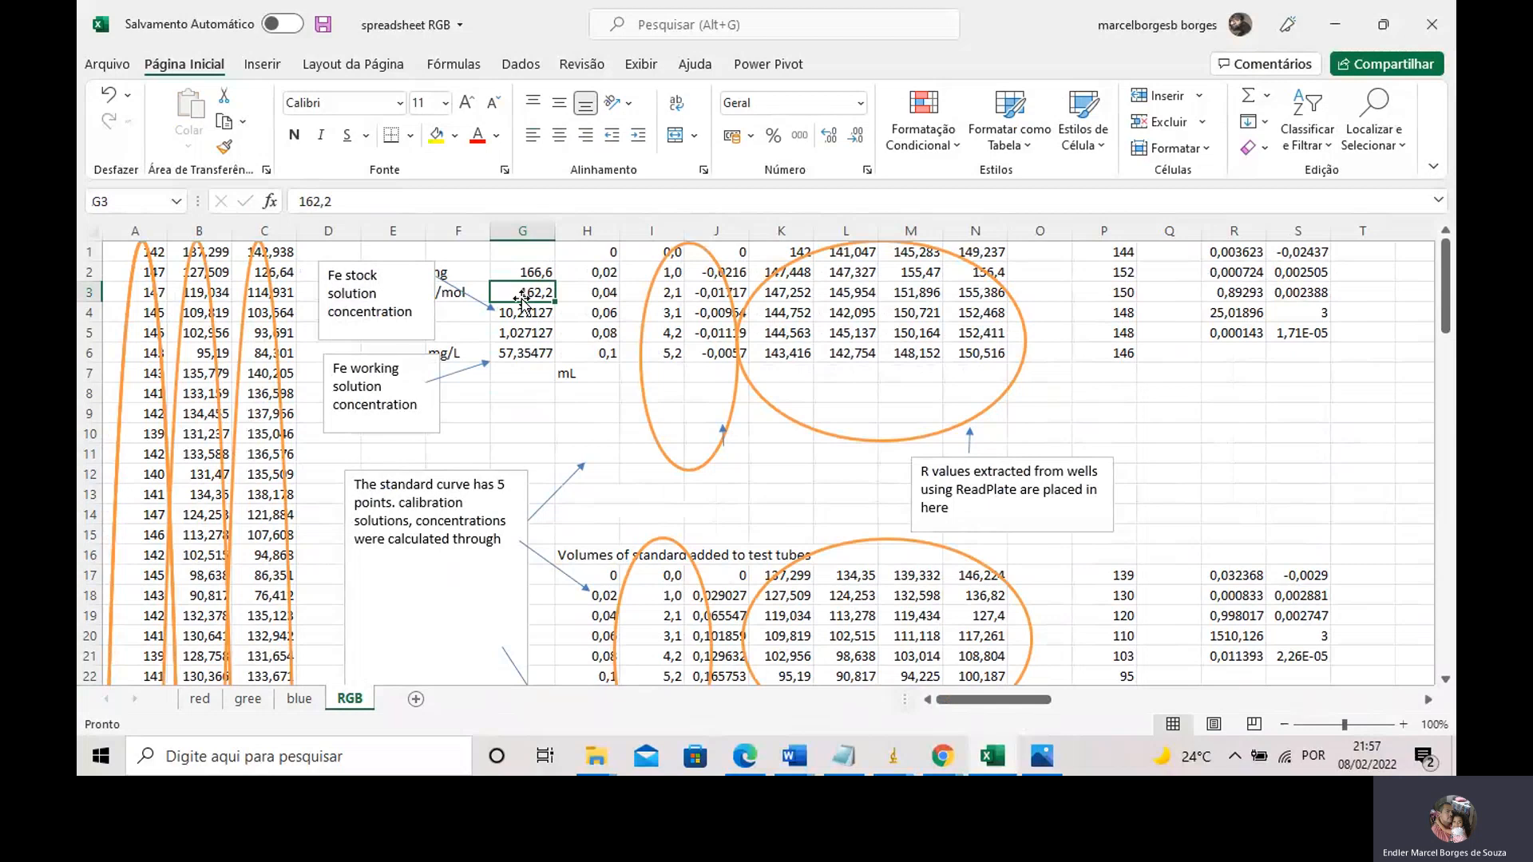
Examine each term of the Fe stock solution concentration formula in G4, including the 0,1 volume factor and the mass unit in F2
{"action": "left_click", "coordinate": [528, 313]}
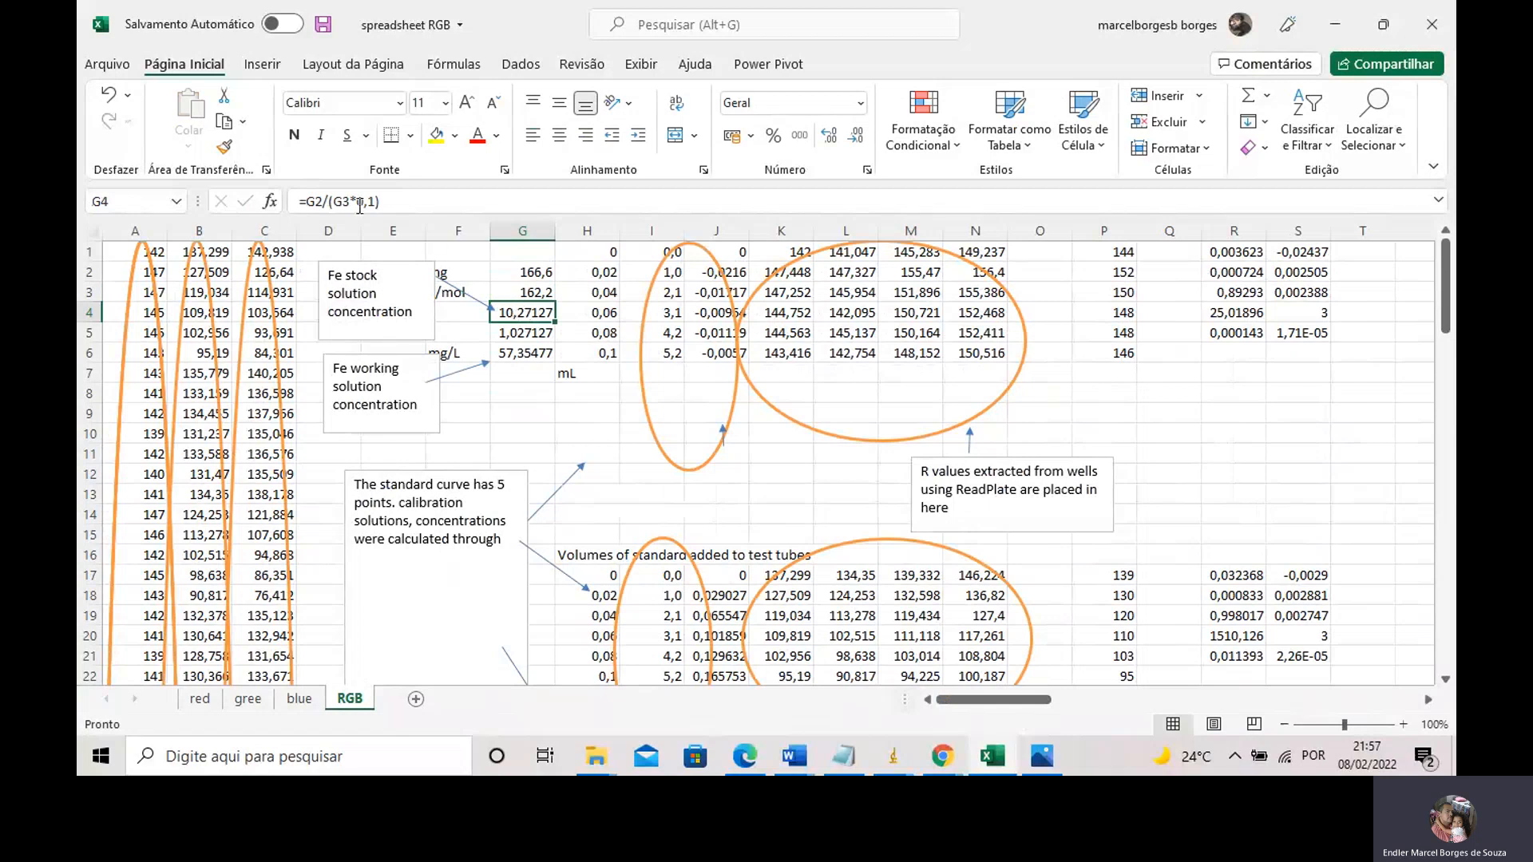
{"action": "left_click", "coordinate": [313, 202]}
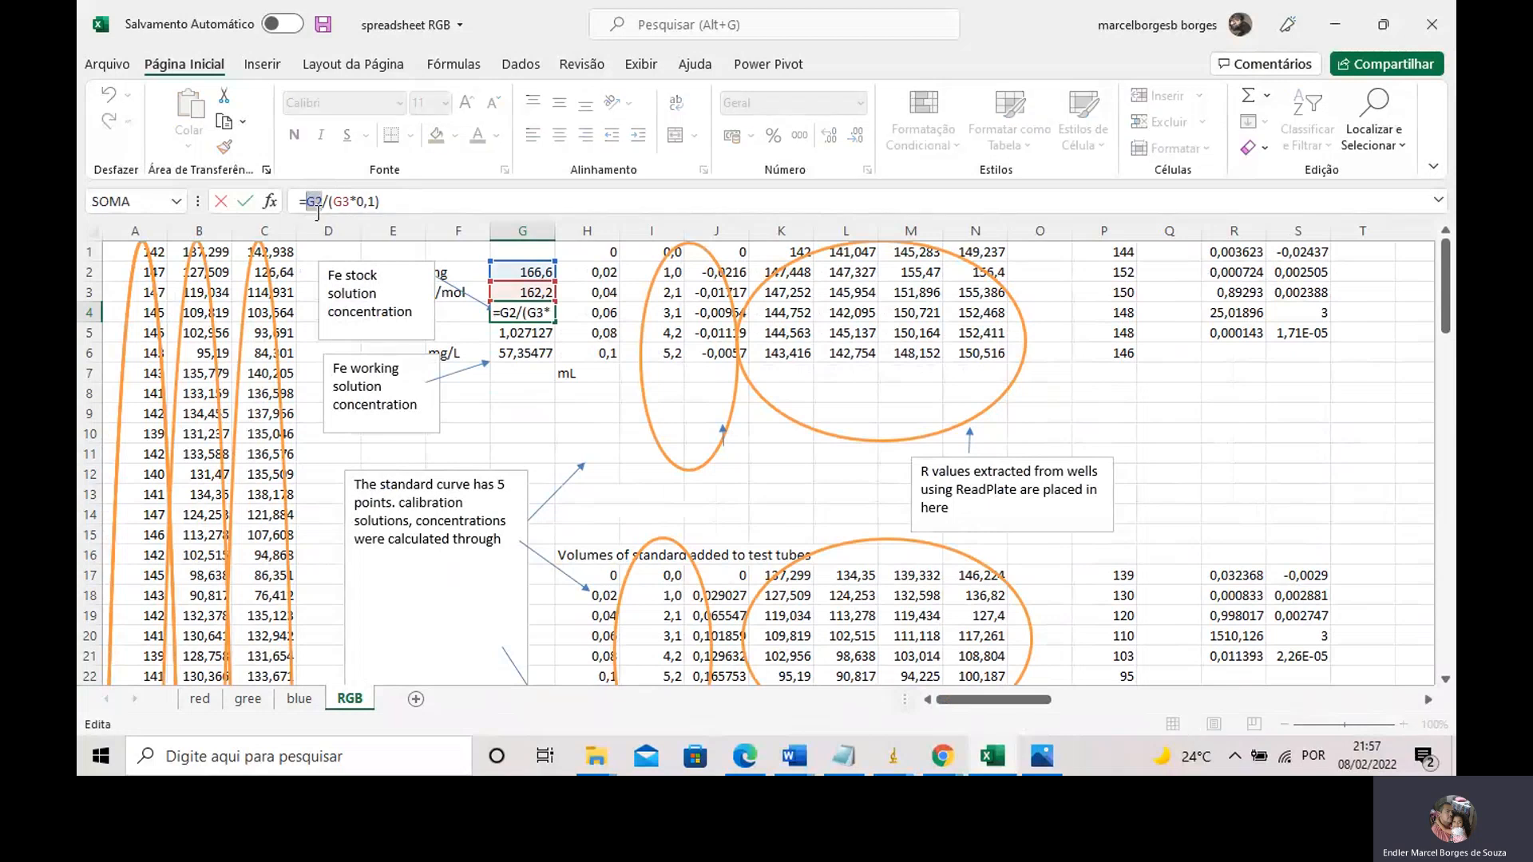
{"action": "left_click", "coordinate": [352, 201]}
{"action": "left_click_drag", "start_coordinate": [378, 201], "coordinate": [361, 201]}
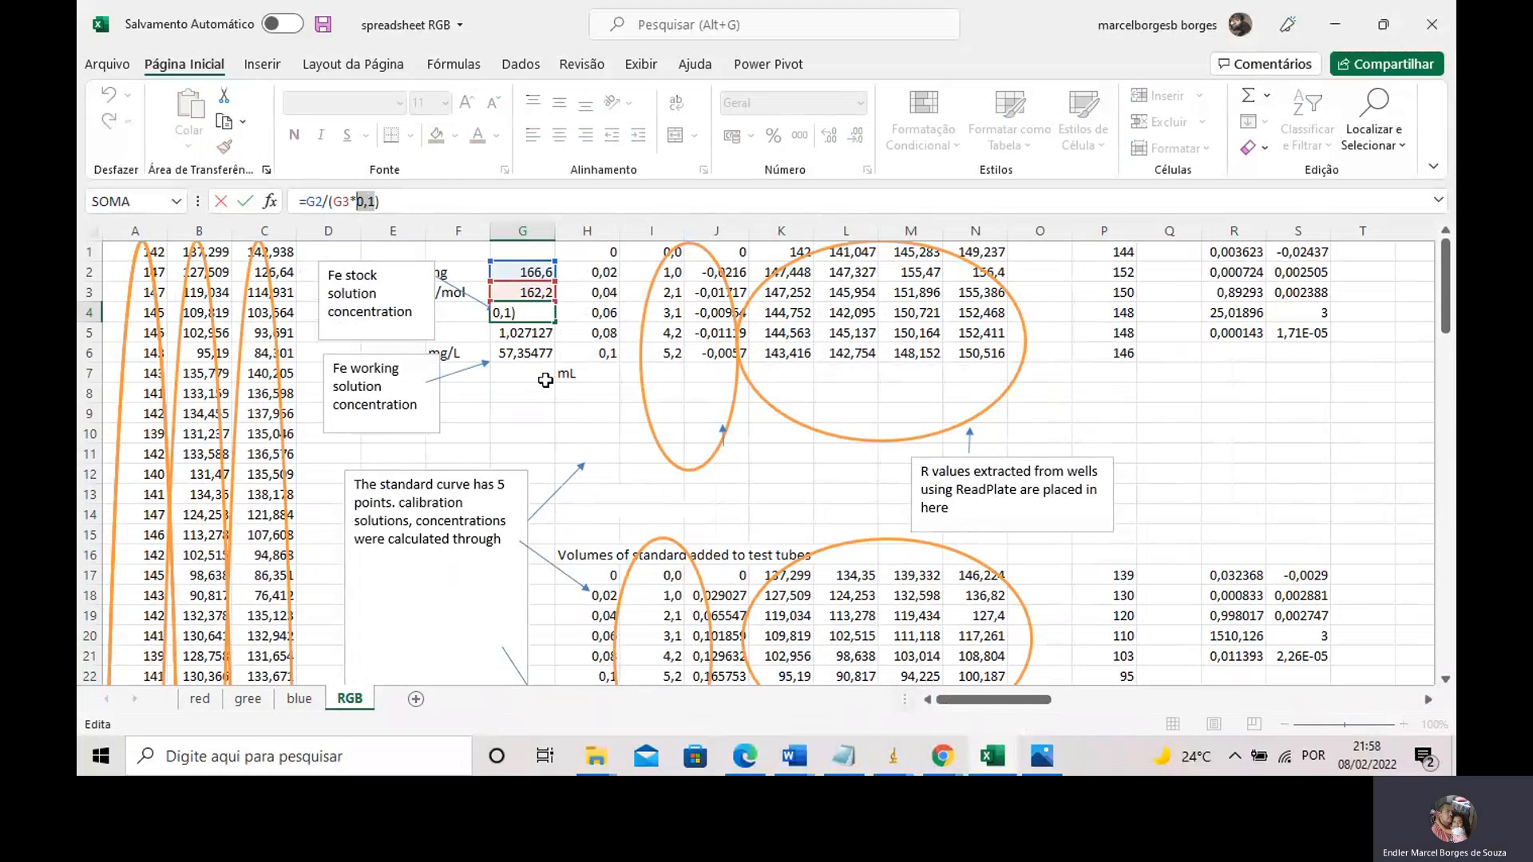
{"action": "left_click", "coordinate": [522, 373]}
{"action": "key", "text": "Escape"}
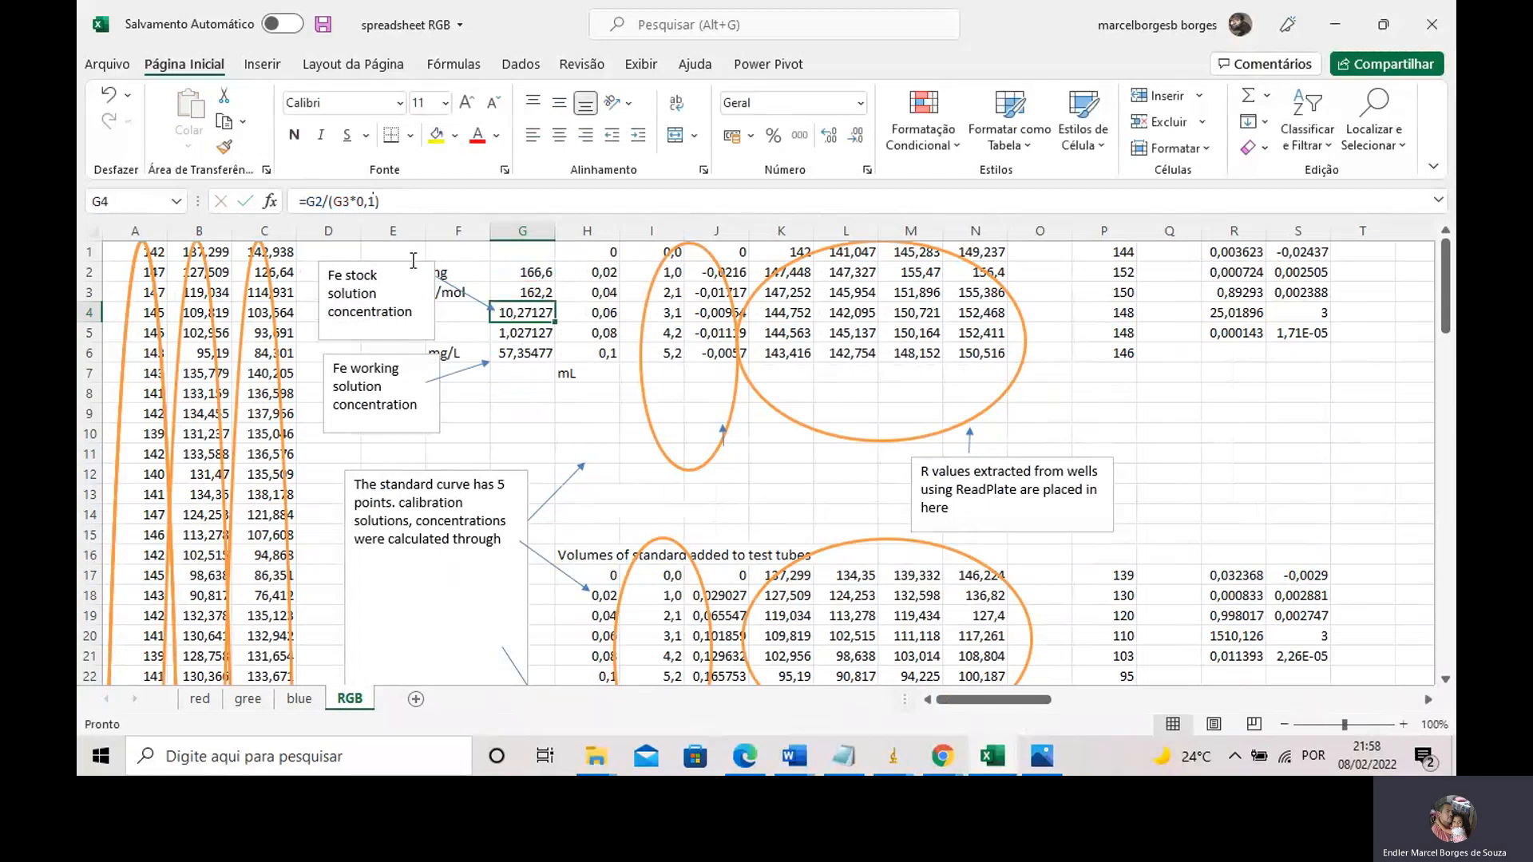
{"action": "left_click", "coordinate": [375, 202]}
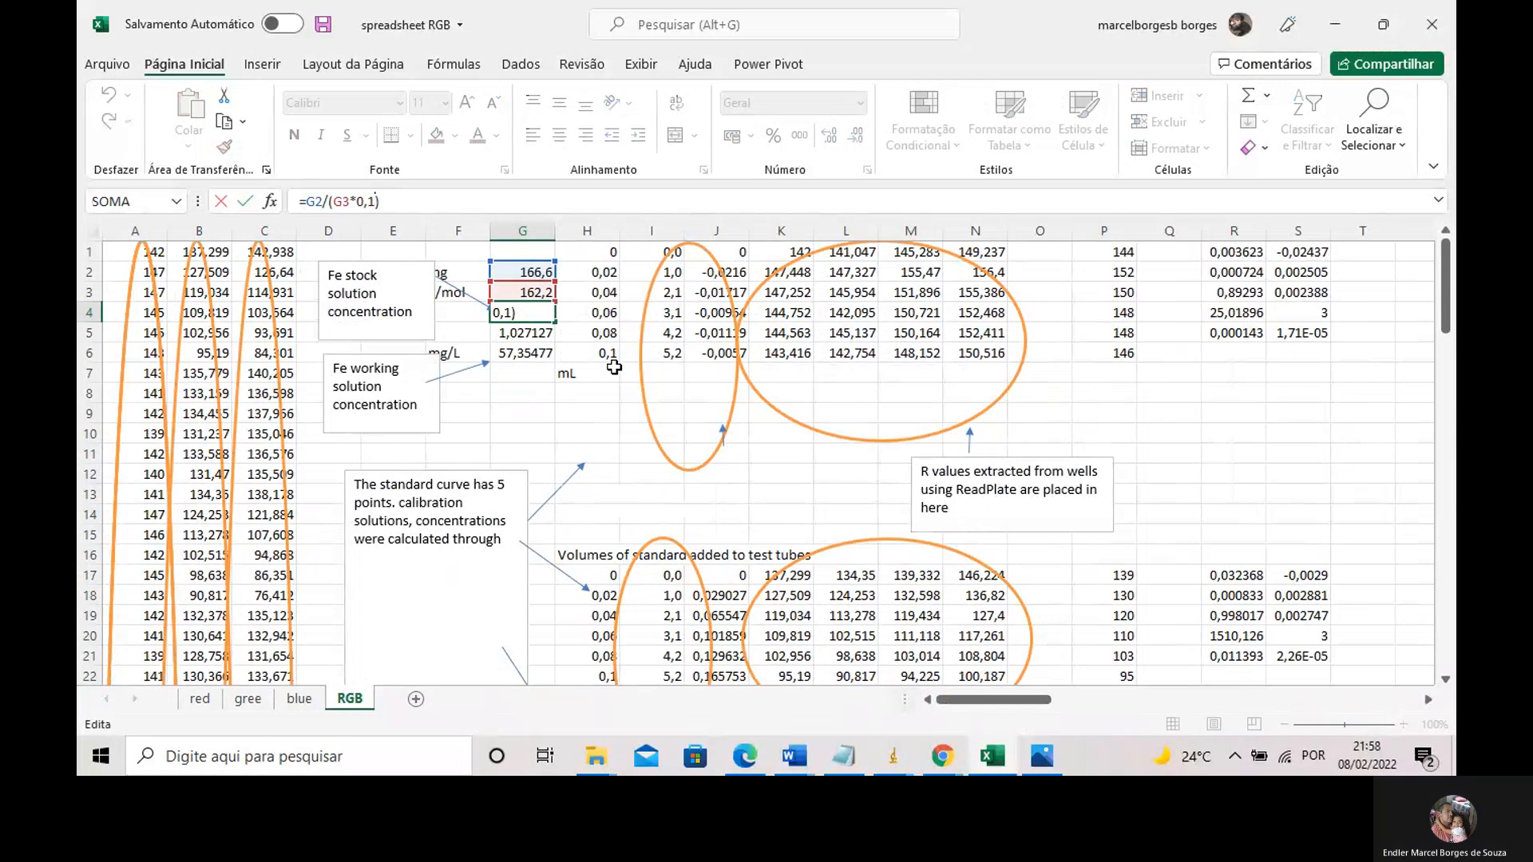
{"action": "key", "text": "Escape"}
{"action": "left_click", "coordinate": [527, 276]}
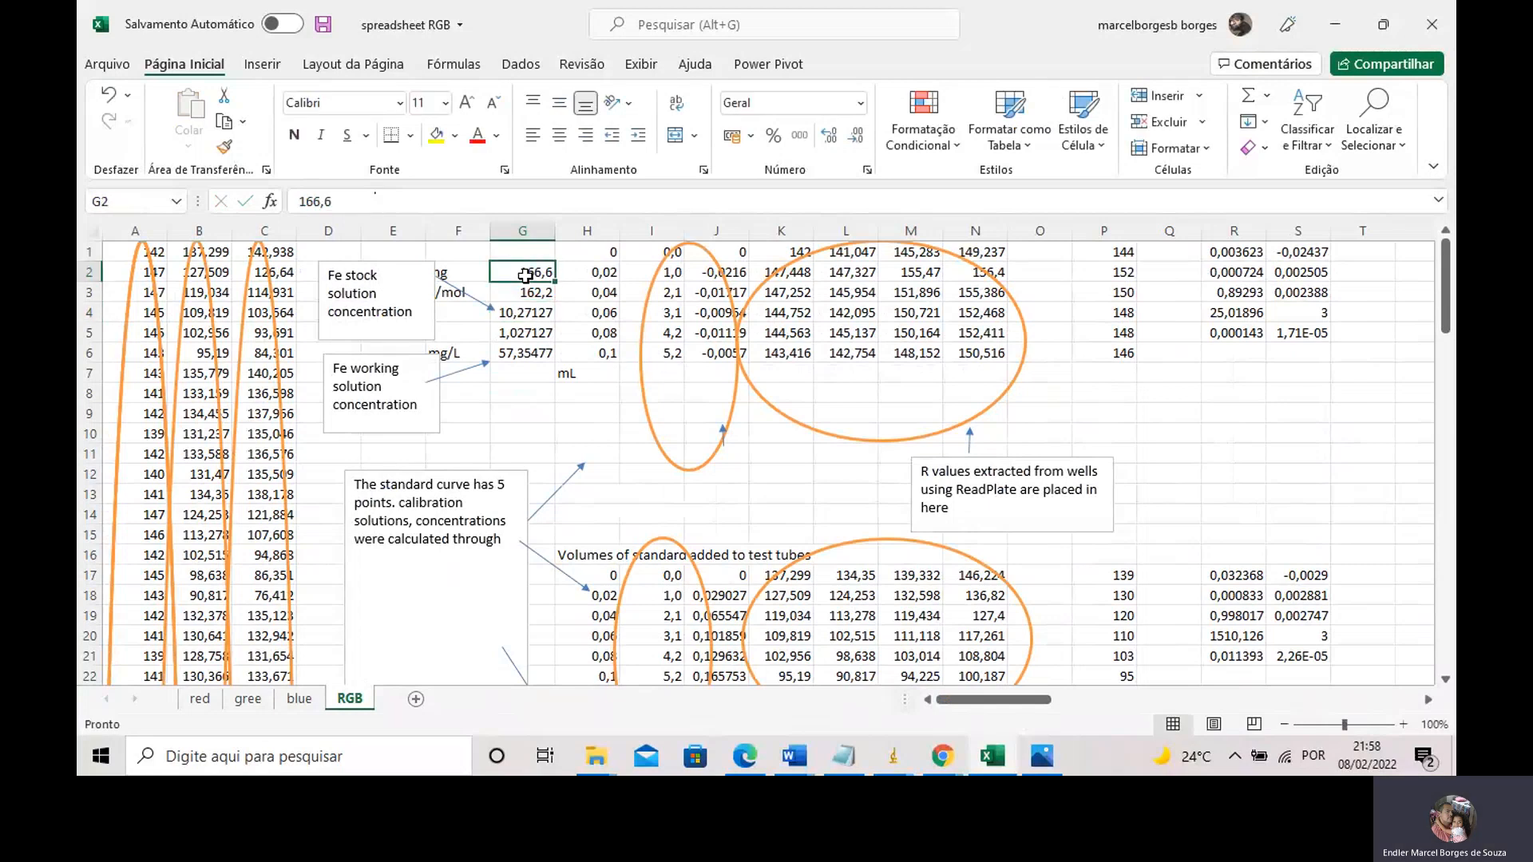
{"action": "left_click", "coordinate": [464, 270]}
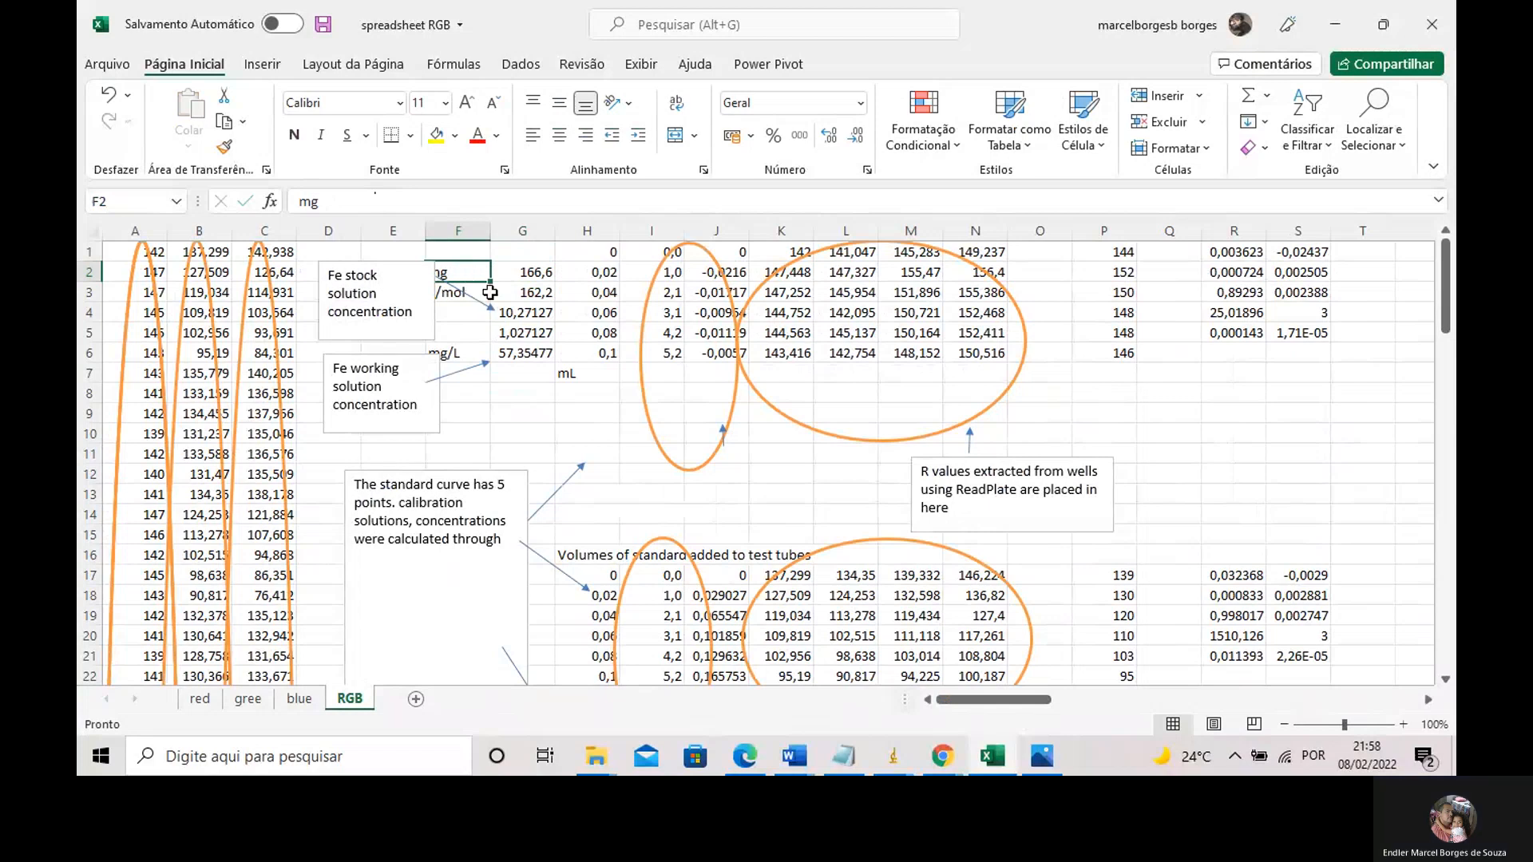
{"action": "left_click", "coordinate": [521, 313]}
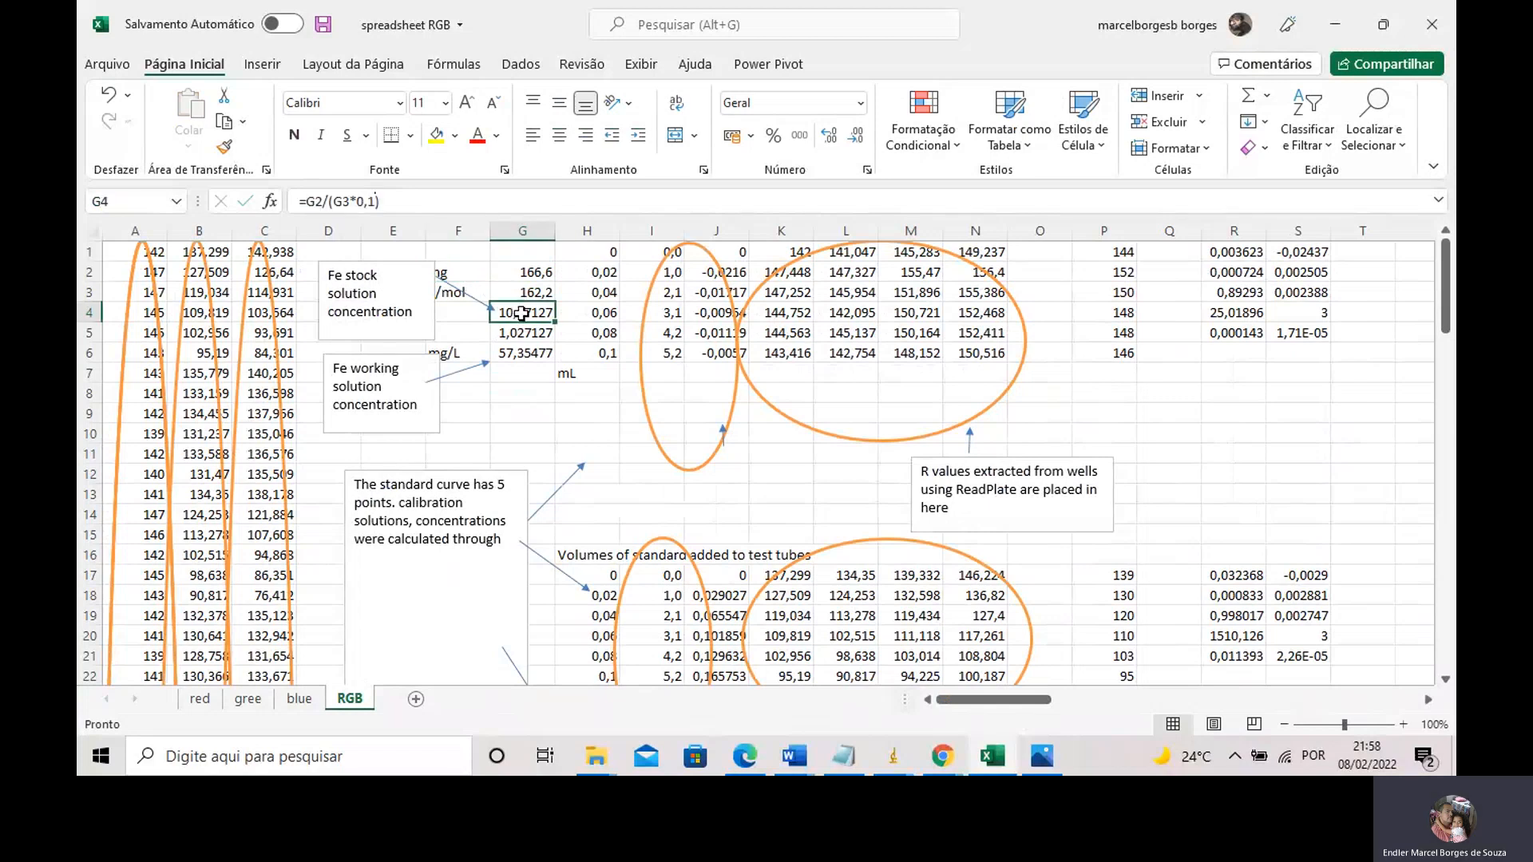
Inspect the dilution formula in G5 and compare it with the stock concentration in G4
{"action": "left_click", "coordinate": [521, 332]}
{"action": "double_click", "coordinate": [522, 332]}
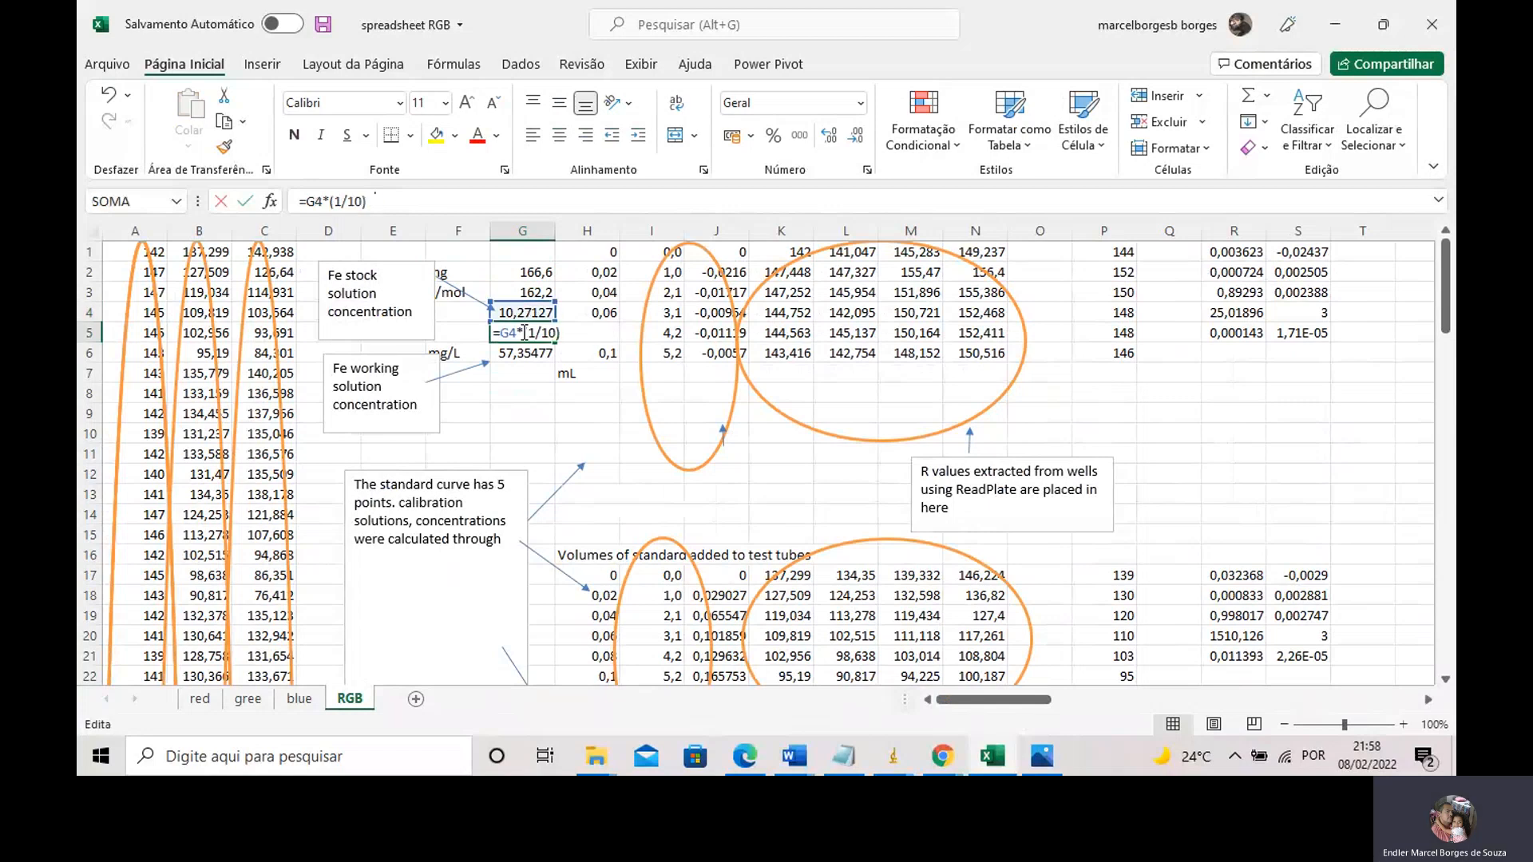
{"action": "key", "text": "Escape"}
{"action": "left_click", "coordinate": [526, 314]}
{"action": "left_click", "coordinate": [530, 331]}
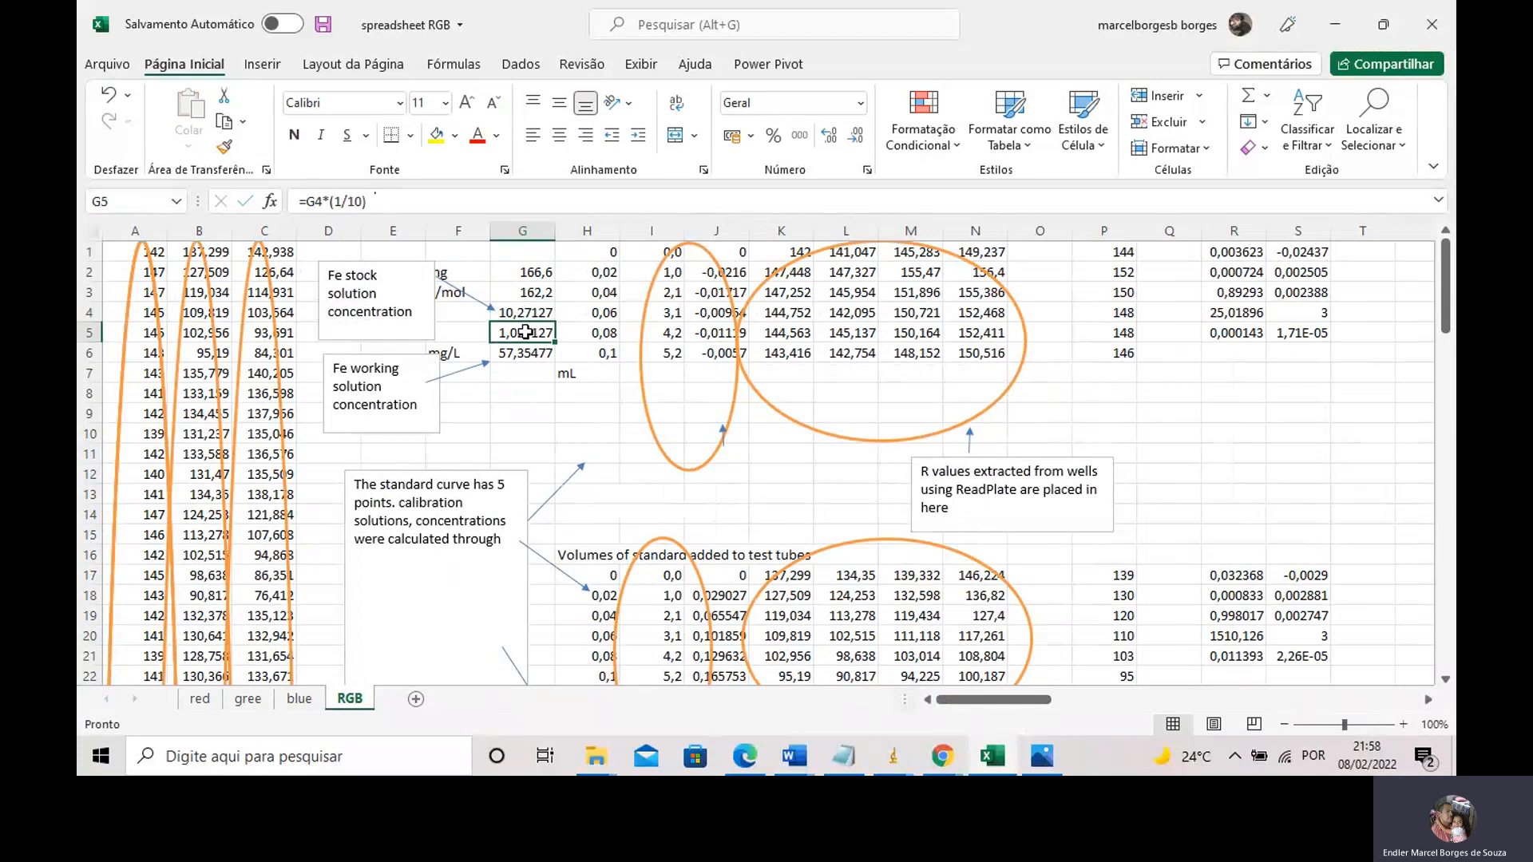
{"action": "left_click", "coordinate": [527, 312]}
{"action": "left_click", "coordinate": [527, 329]}
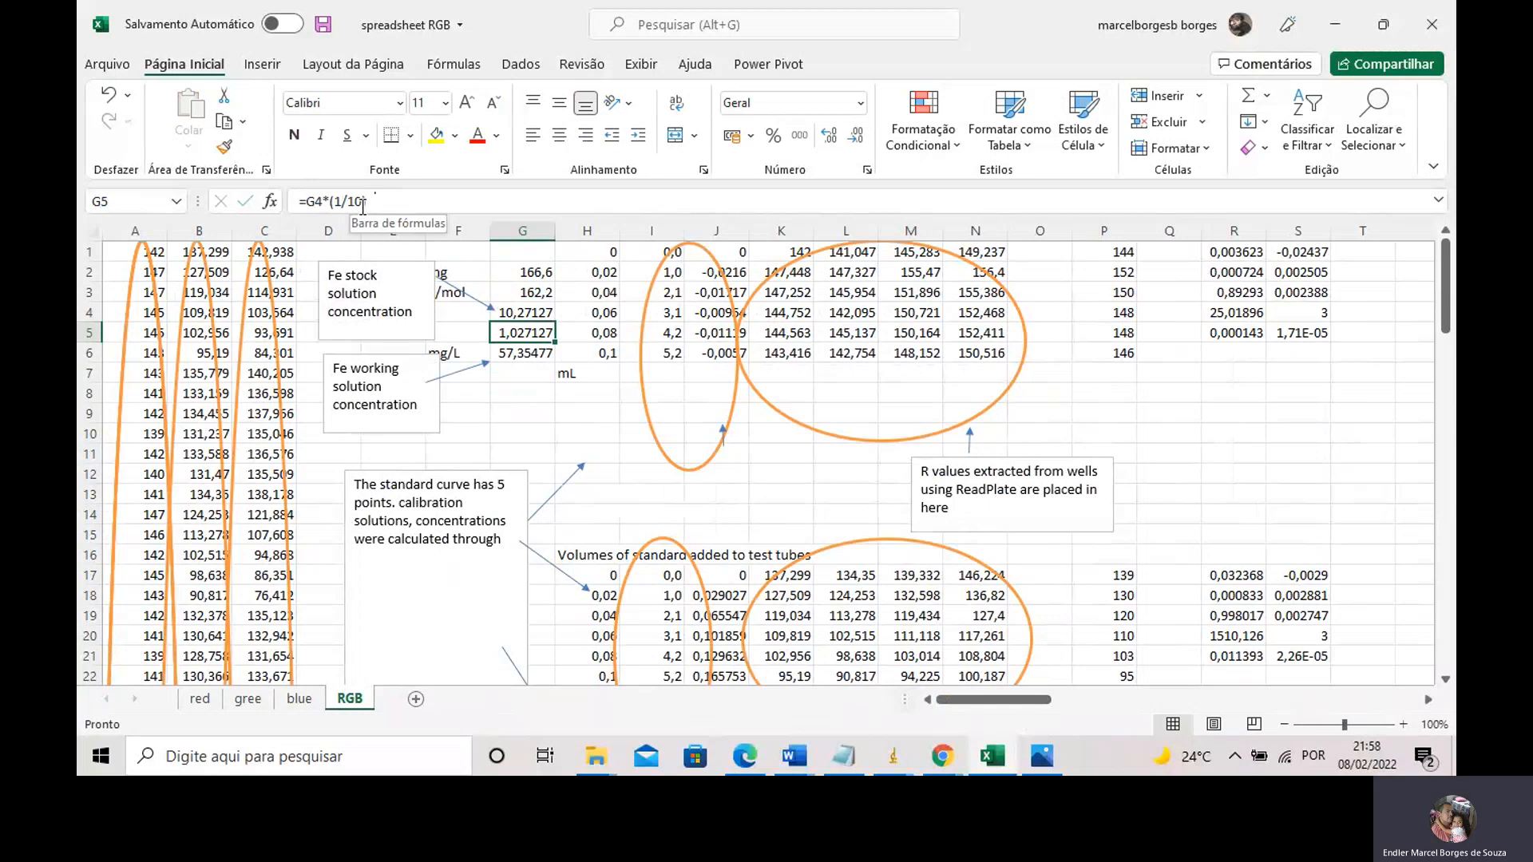
Examine the working solution conversion formula in G6, including its 55,84 factor, leaving it unedited
{"action": "left_click", "coordinate": [522, 413]}
{"action": "left_click", "coordinate": [518, 353]}
{"action": "left_click_drag", "start_coordinate": [365, 200], "coordinate": [313, 197]}
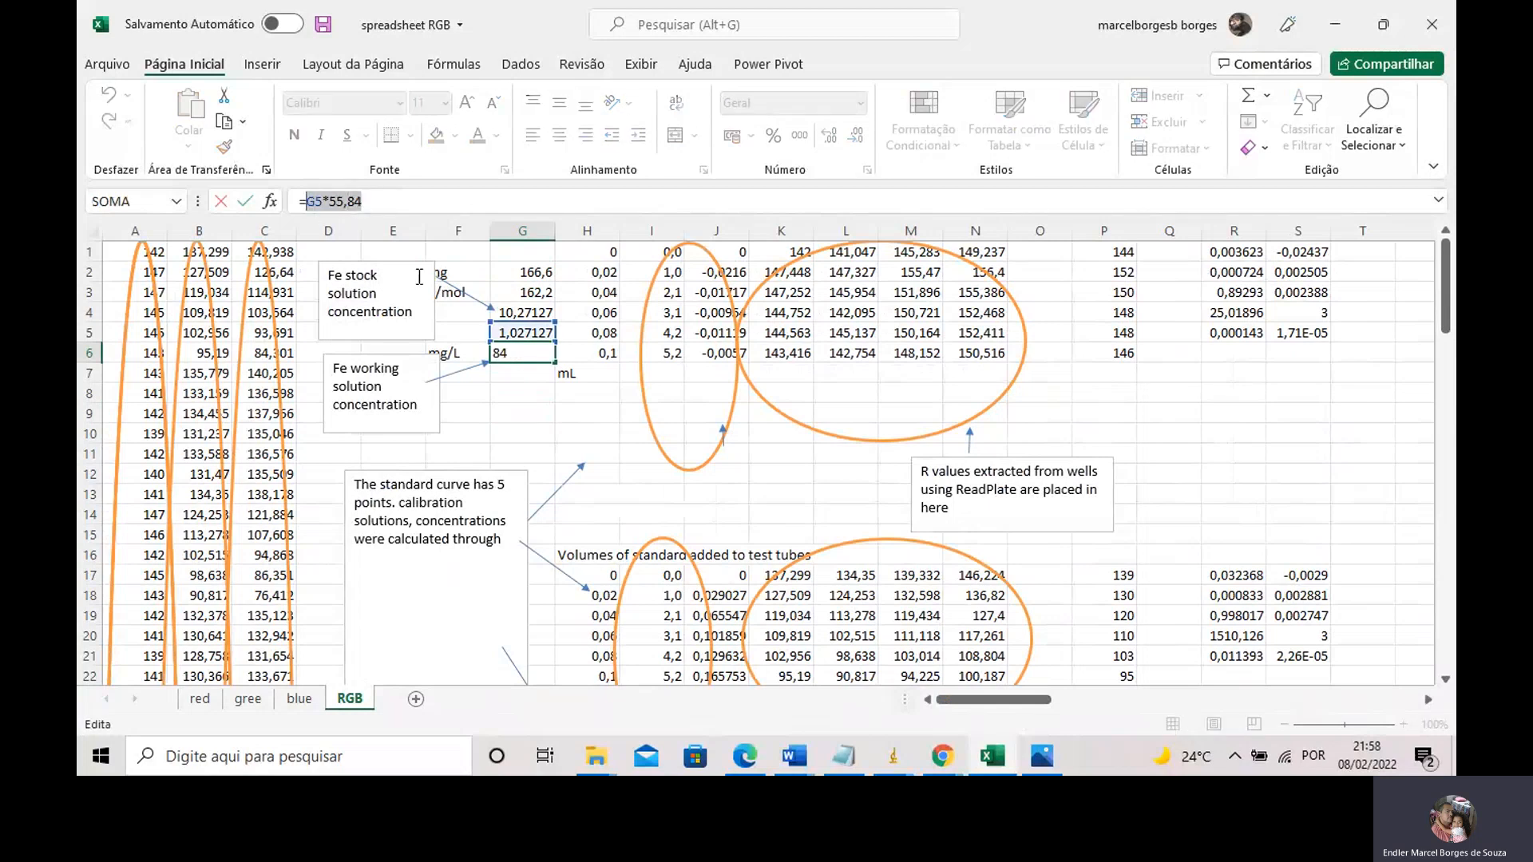
{"action": "left_click_drag", "start_coordinate": [363, 201], "coordinate": [337, 201]}
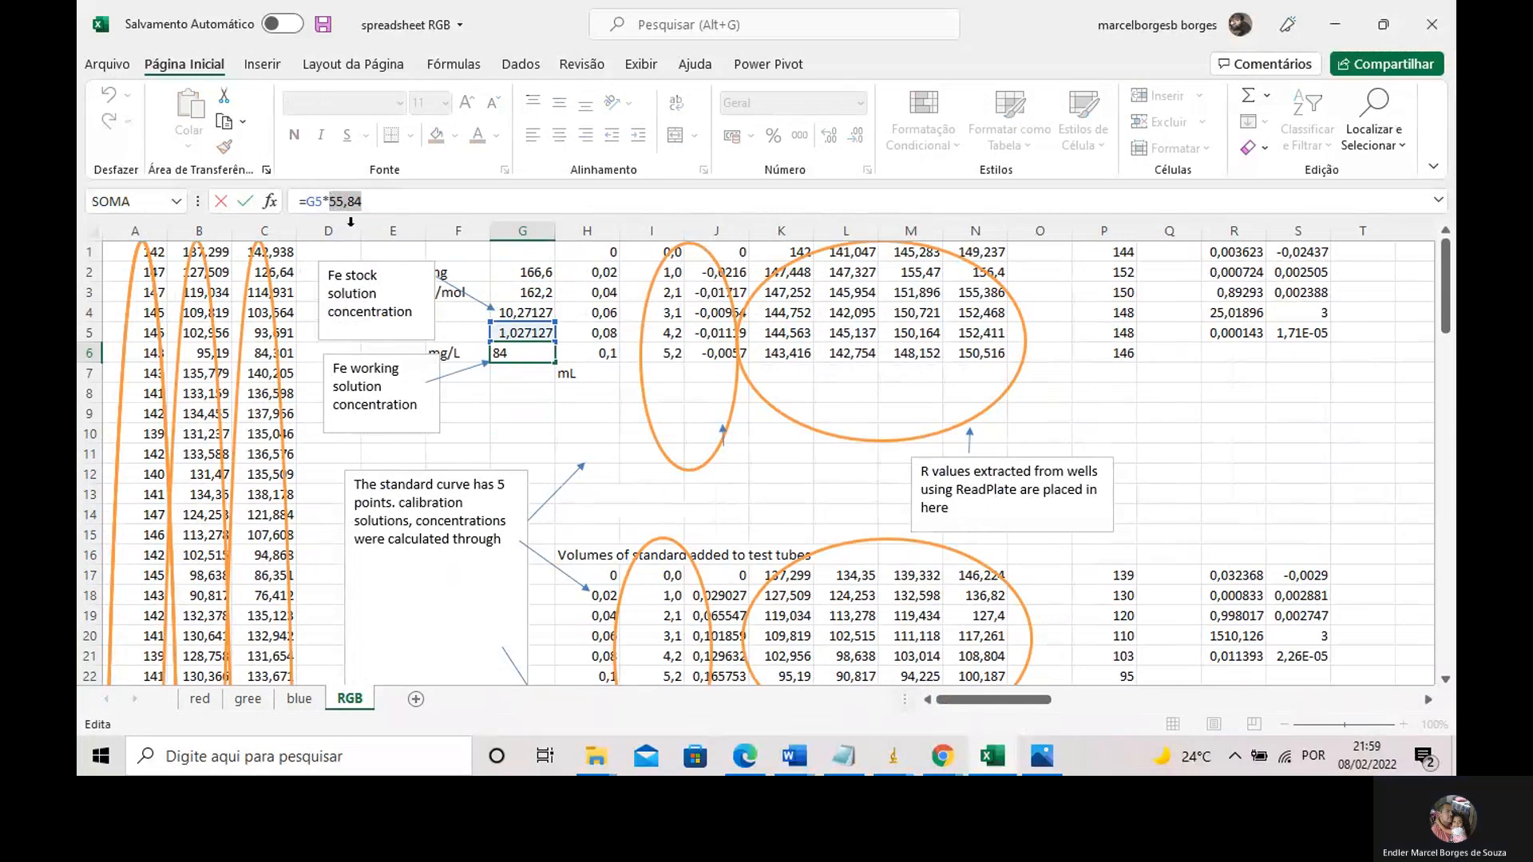
{"action": "left_click", "coordinate": [523, 351]}
{"action": "double_click", "coordinate": [520, 352]}
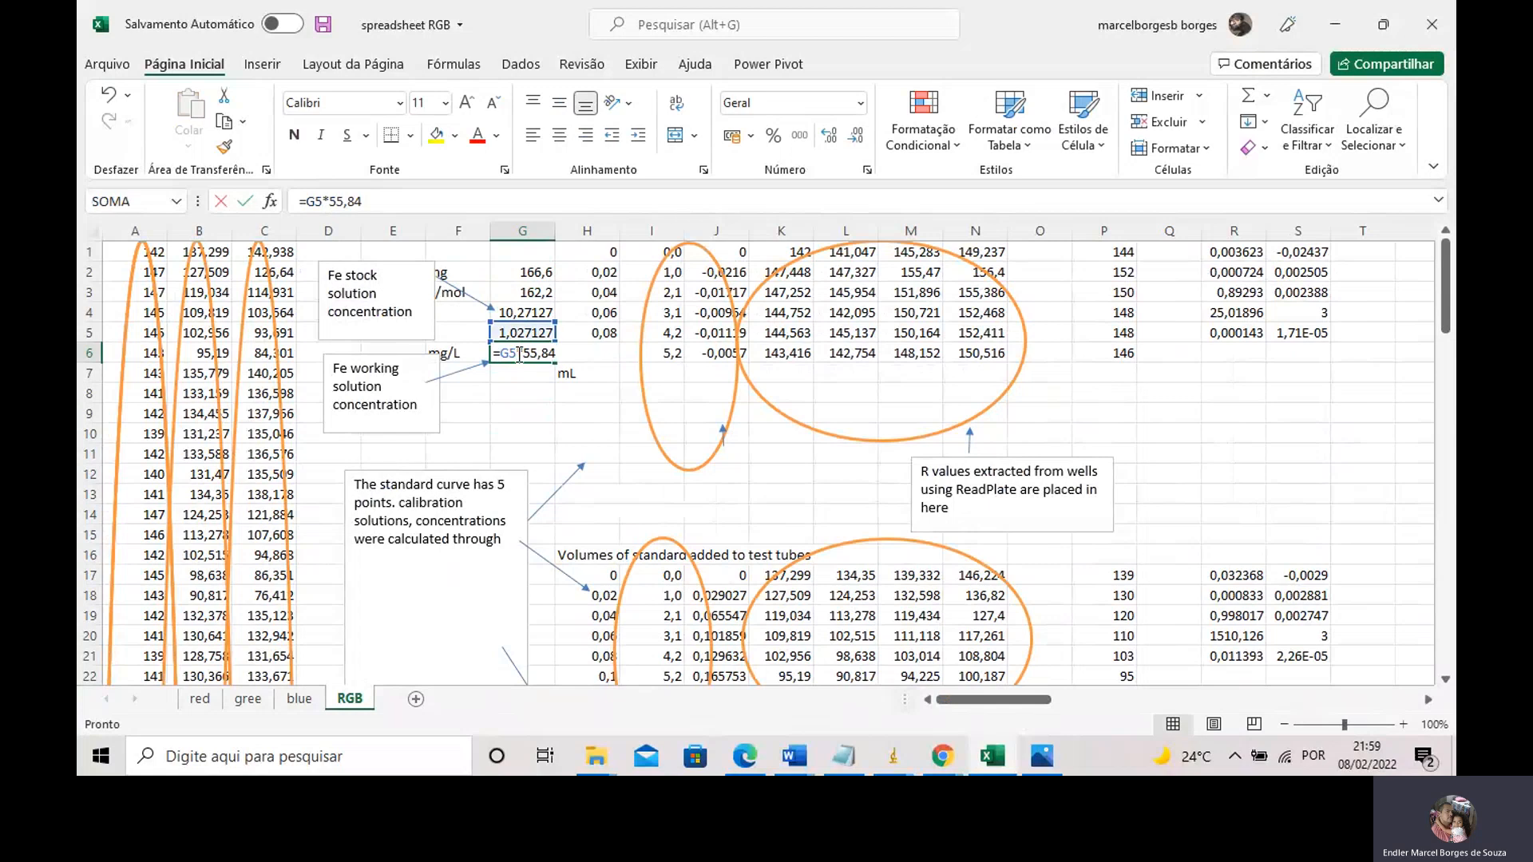
{"action": "key", "text": "Escape"}
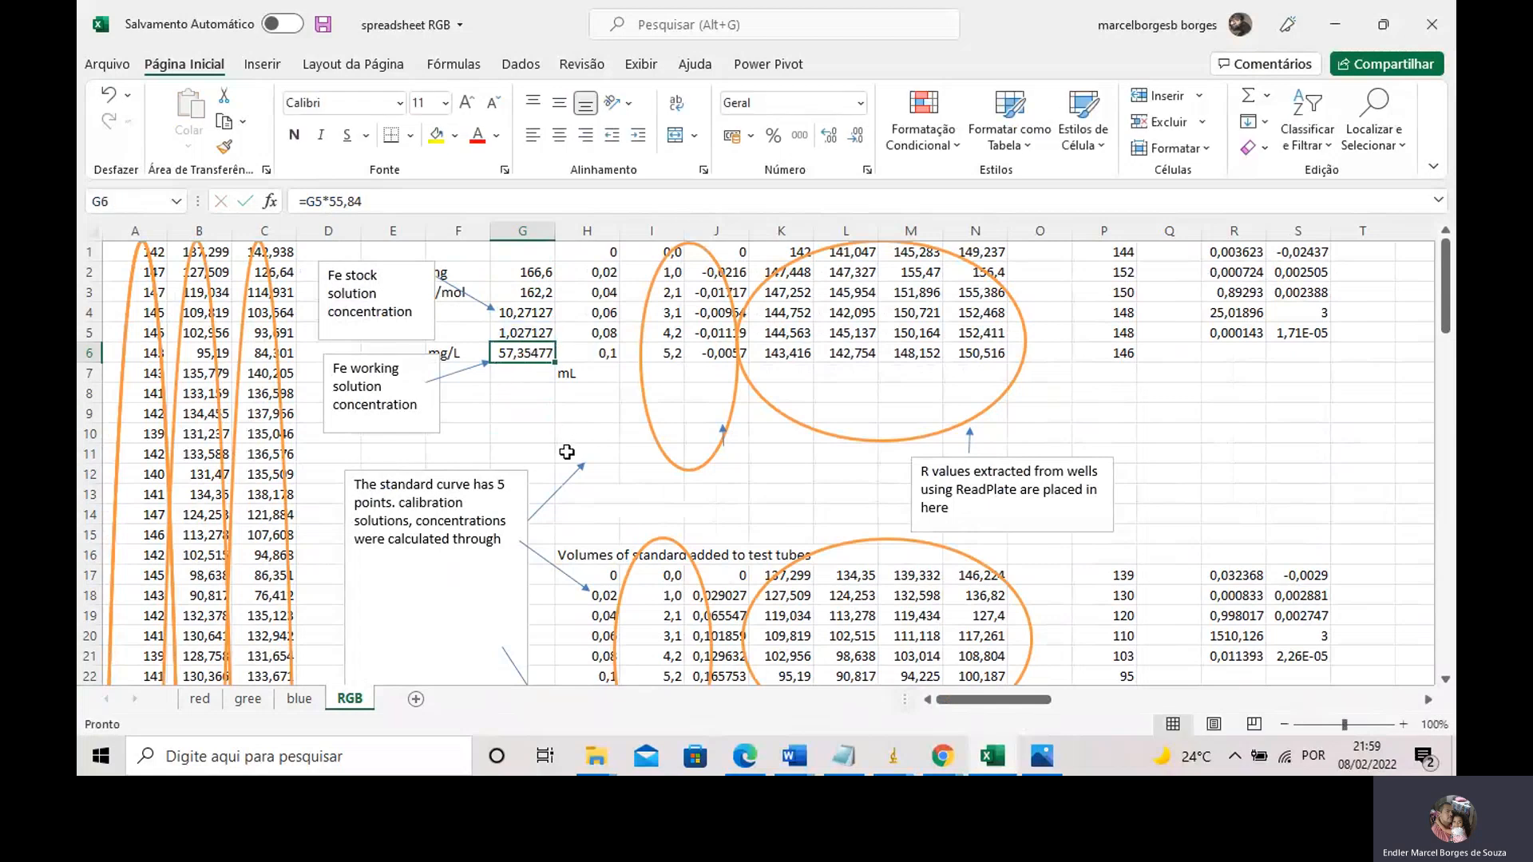
Review the added standard volumes in H2:H6 and the calibration concentration formulas in I2:I6
{"action": "left_click", "coordinate": [592, 272]}
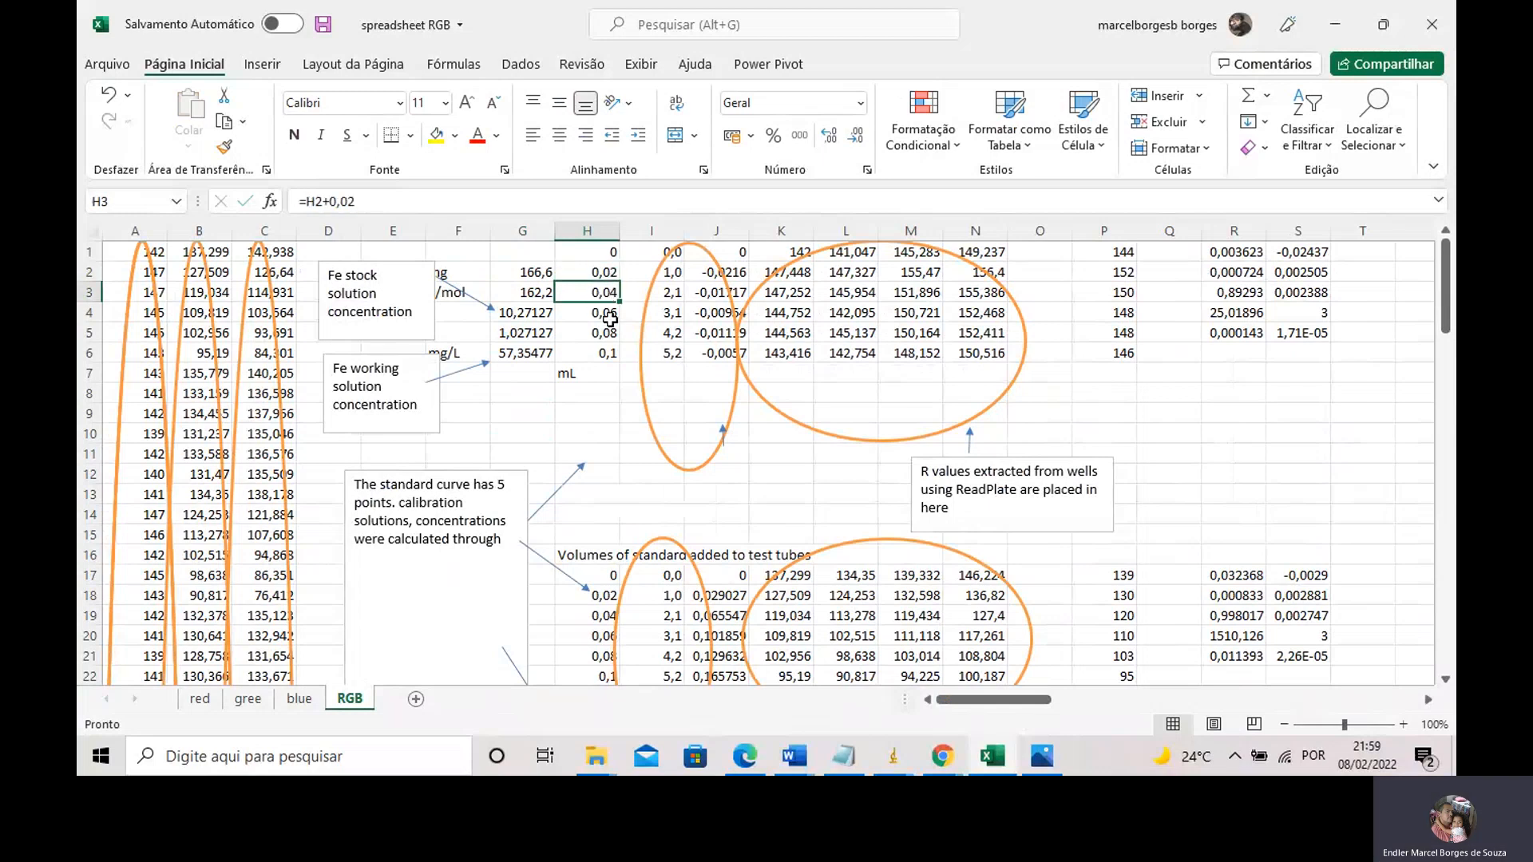
{"action": "left_click_drag", "start_coordinate": [597, 271], "coordinate": [597, 355]}
{"action": "left_click_drag", "start_coordinate": [669, 272], "coordinate": [680, 357]}
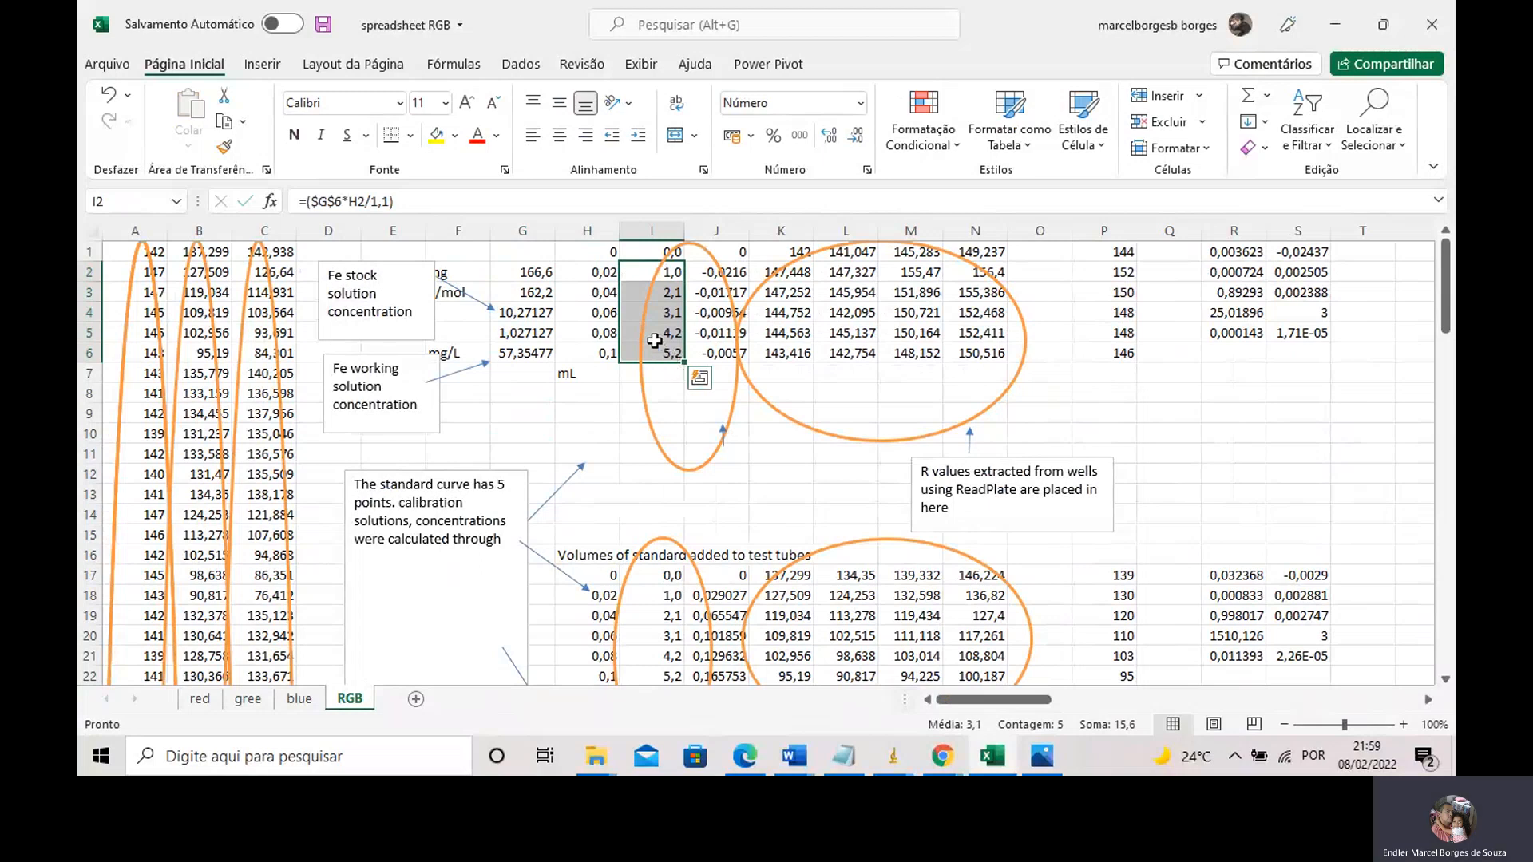
{"action": "left_click", "coordinate": [632, 276]}
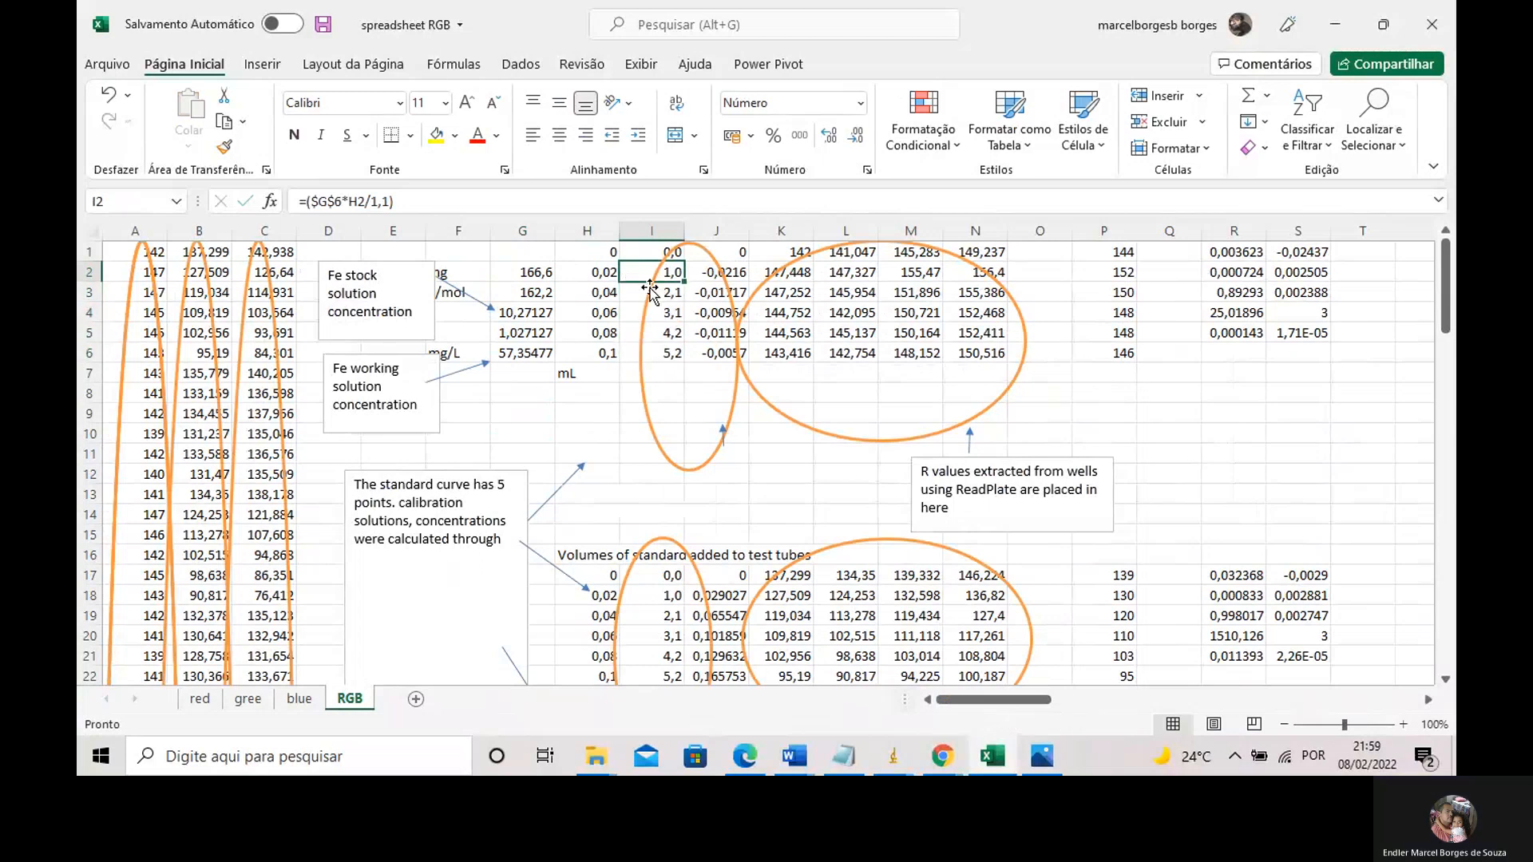
{"action": "left_click", "coordinate": [633, 289]}
{"action": "left_click", "coordinate": [630, 271]}
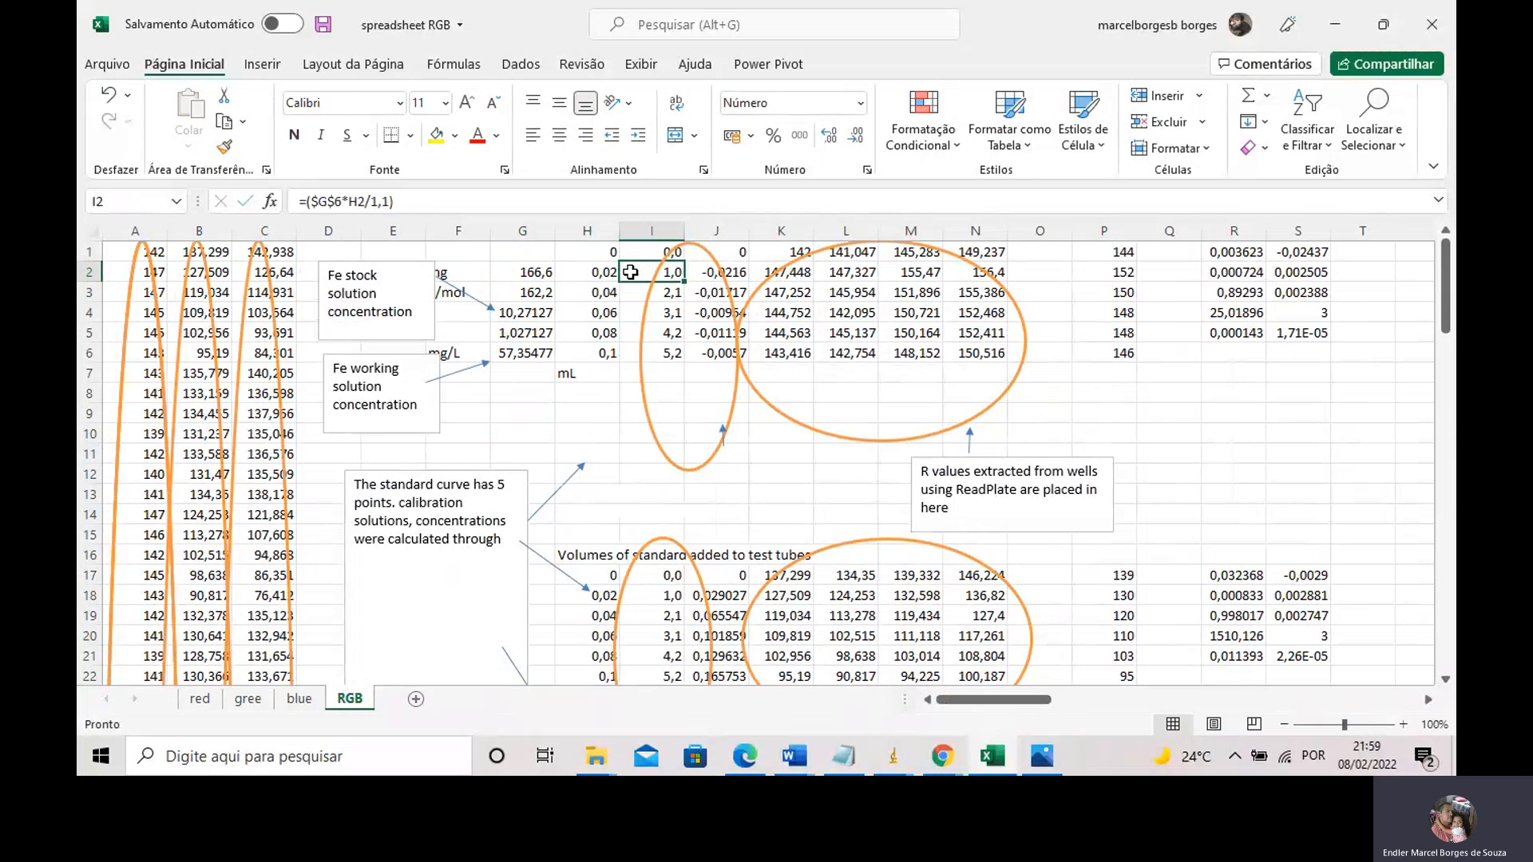
{"action": "left_click", "coordinate": [667, 310]}
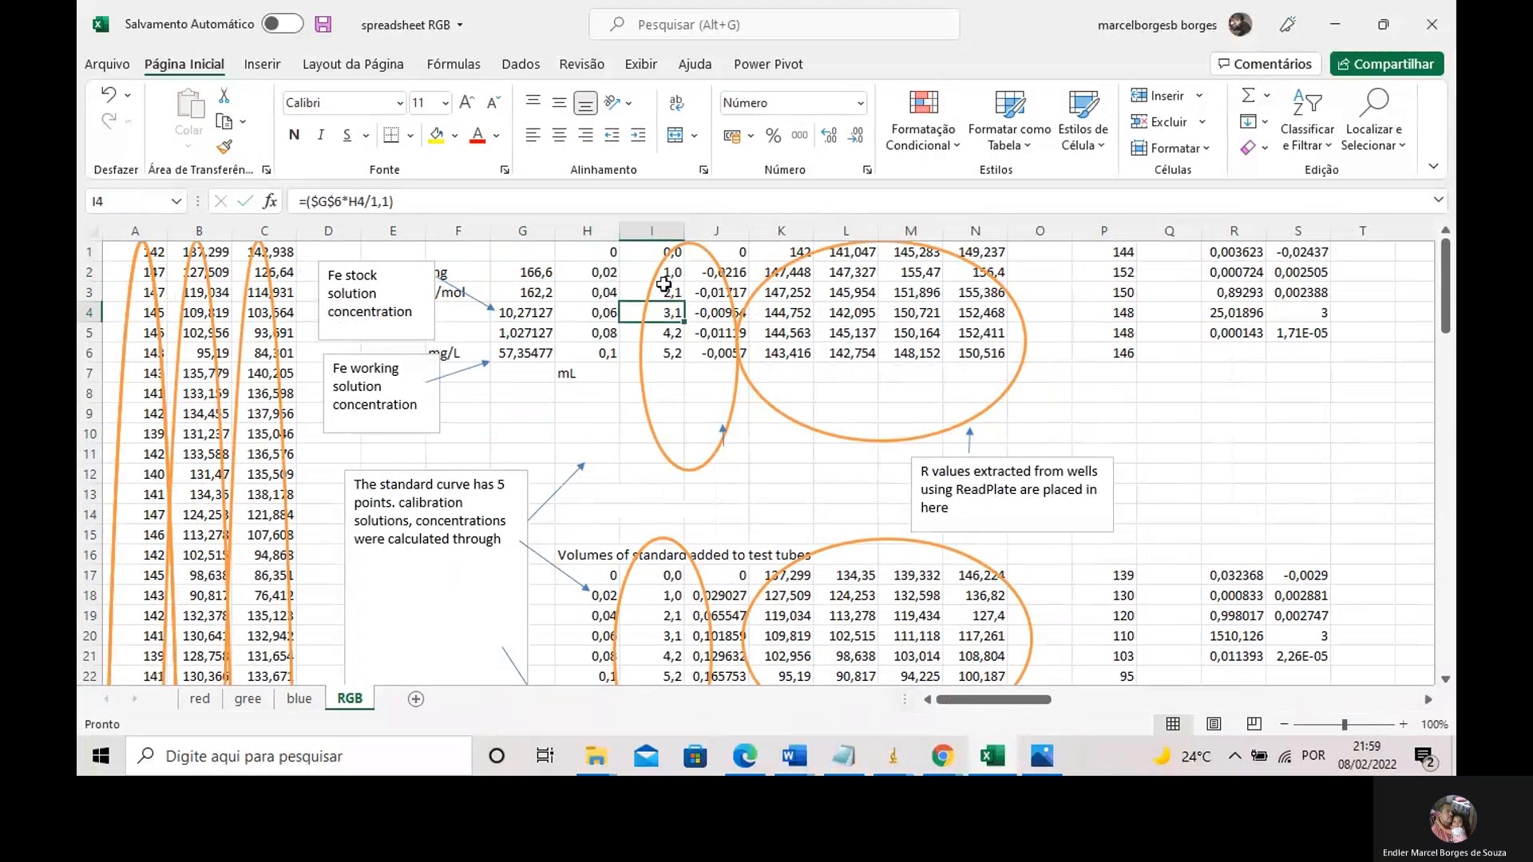
{"action": "left_click", "coordinate": [637, 266]}
{"action": "left_click", "coordinate": [639, 292]}
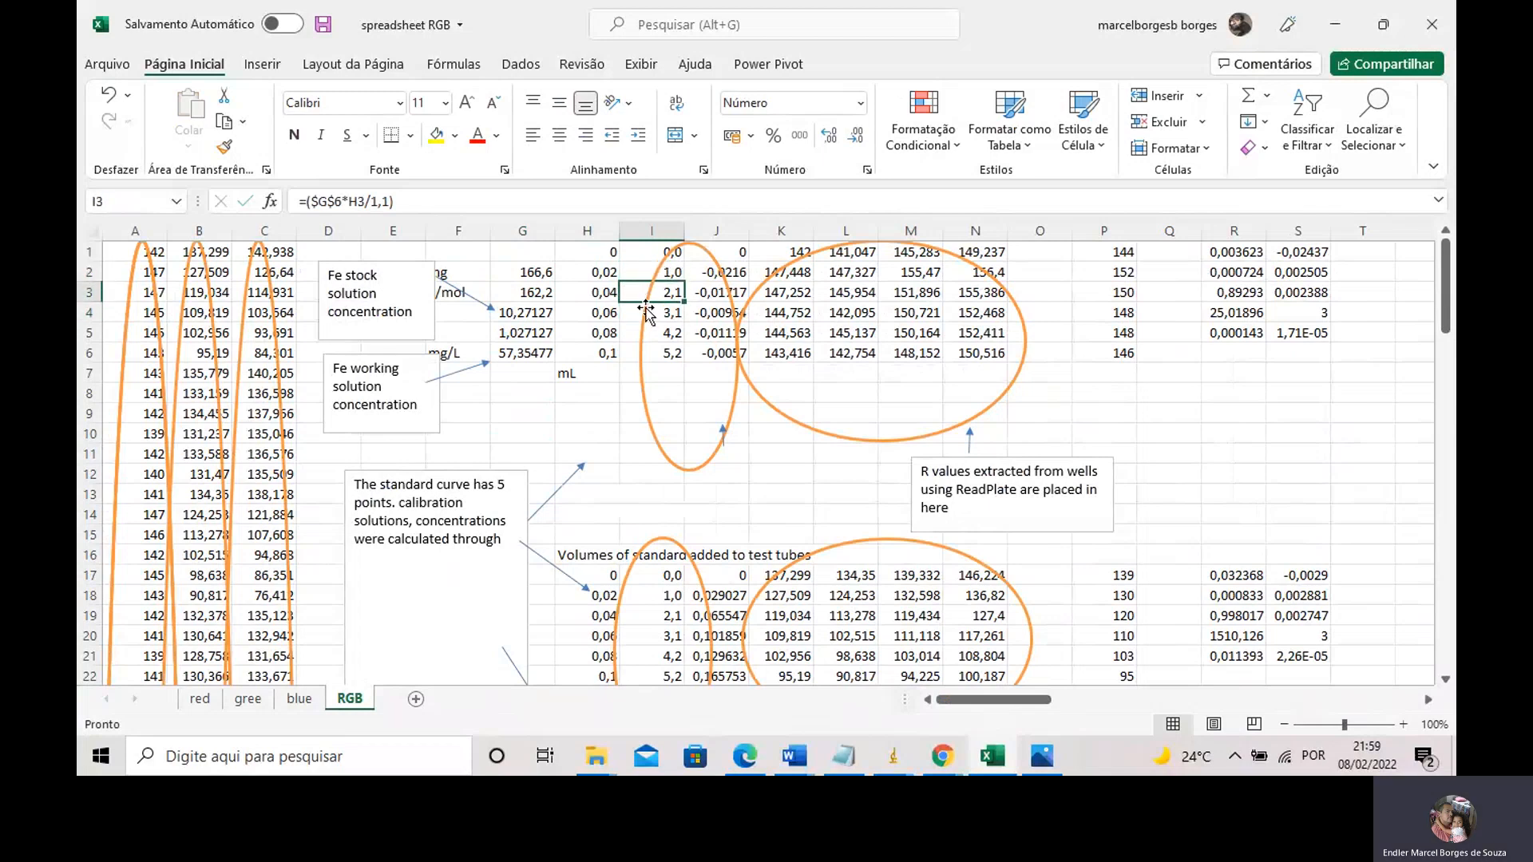
{"action": "left_click", "coordinate": [625, 316]}
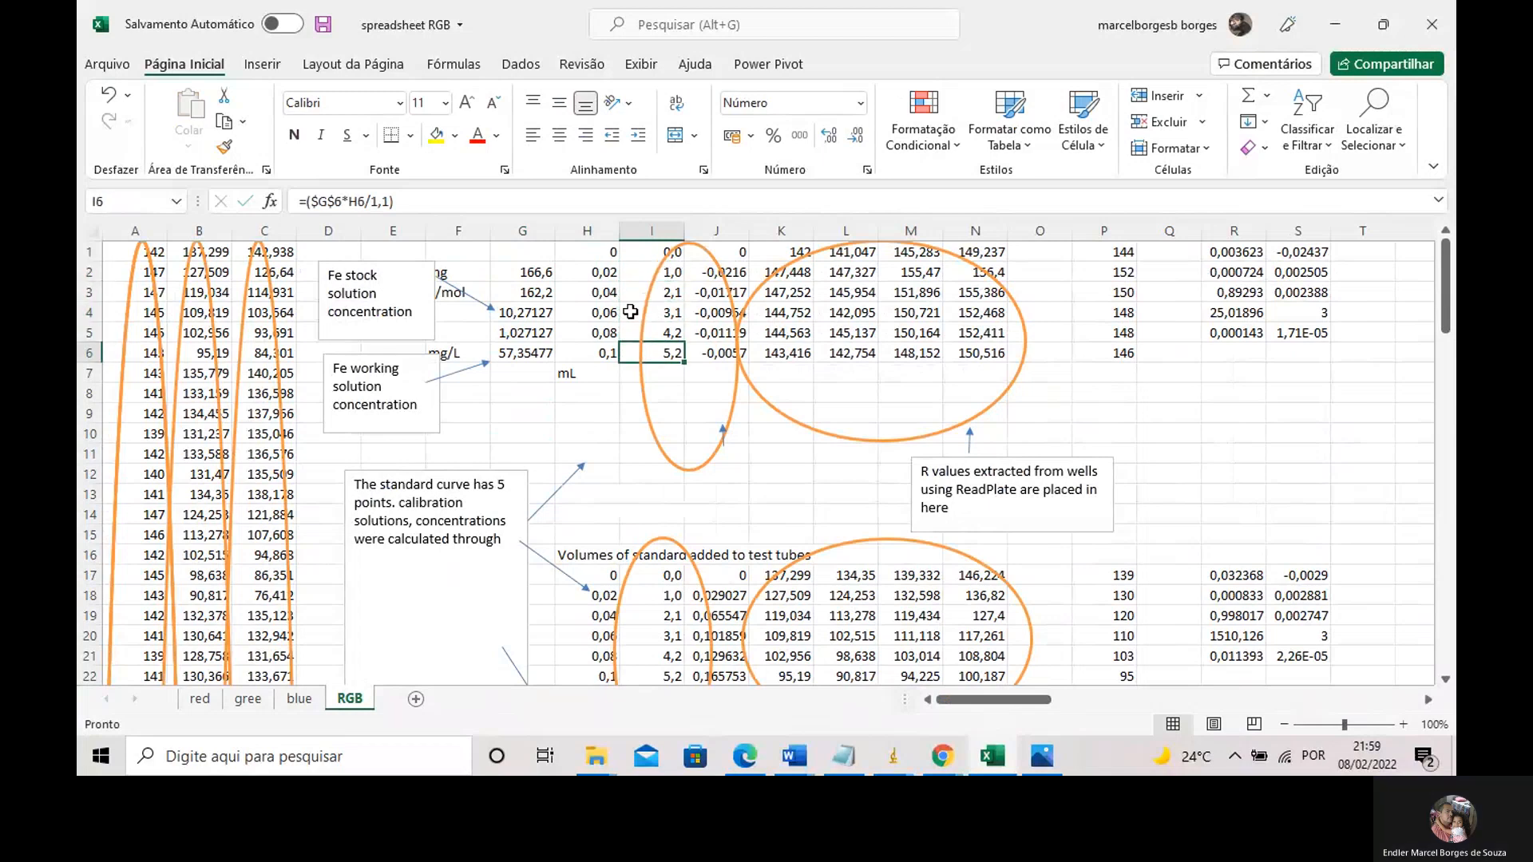
Examine the concentration times volume term and the 1,1 divisor in the formula in I2
{"action": "double_click", "coordinate": [637, 272]}
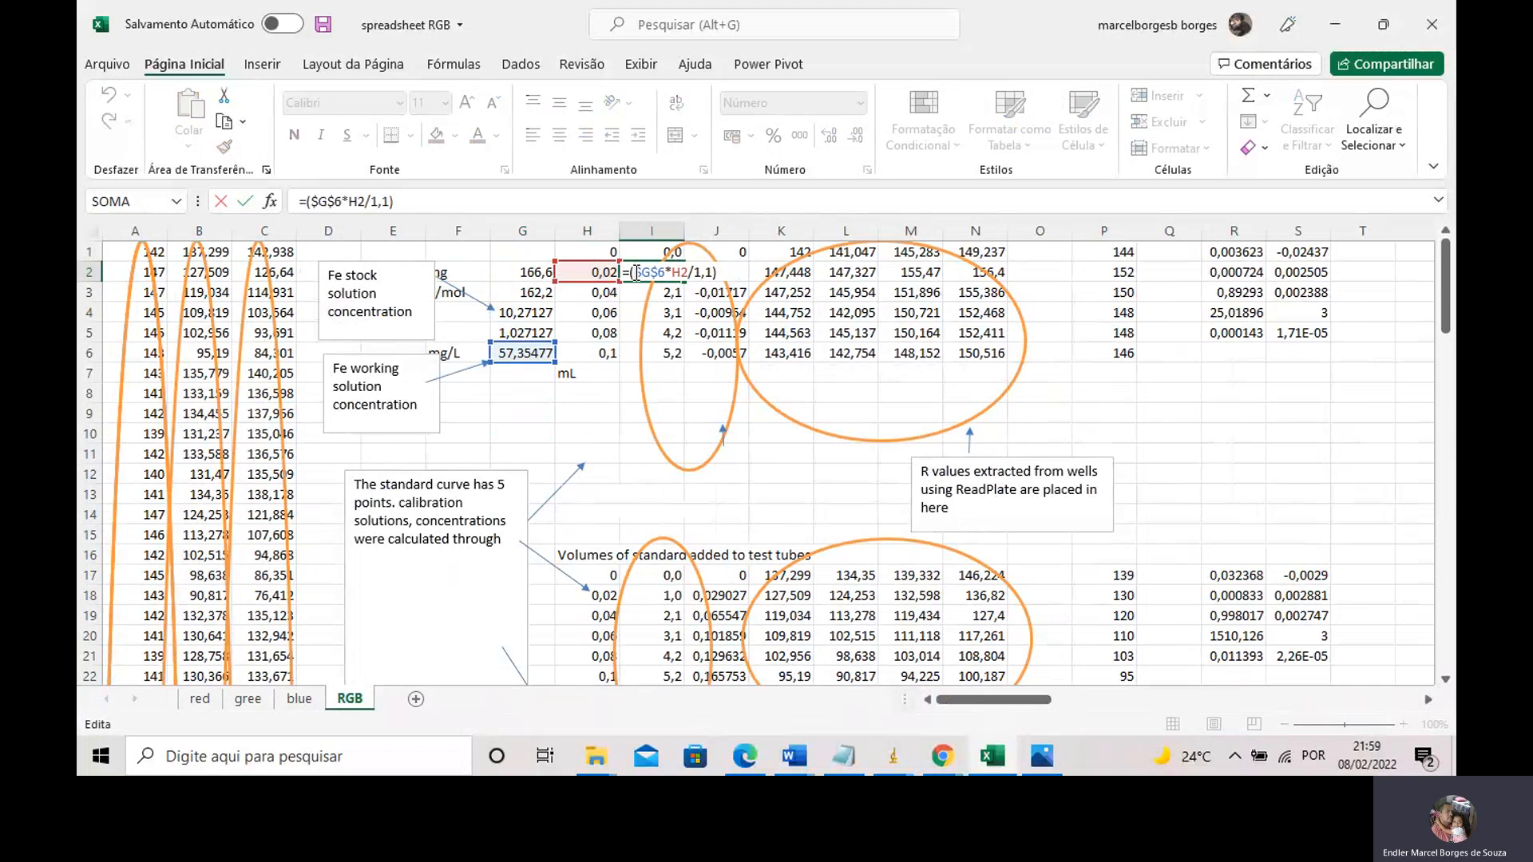
{"action": "left_click_drag", "start_coordinate": [637, 272], "coordinate": [686, 277]}
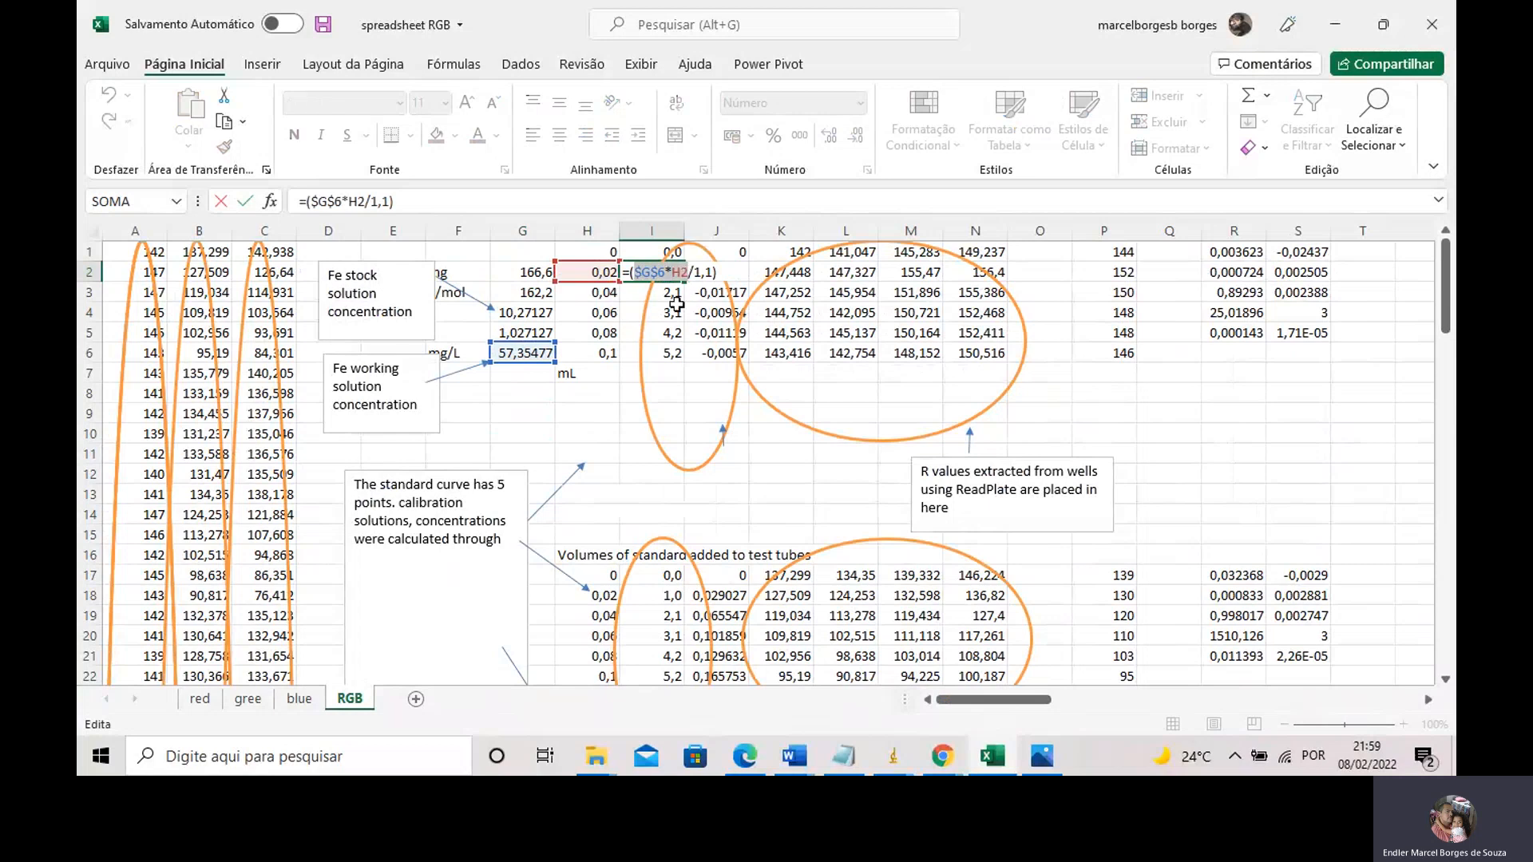
{"action": "left_click_drag", "start_coordinate": [693, 274], "coordinate": [708, 273]}
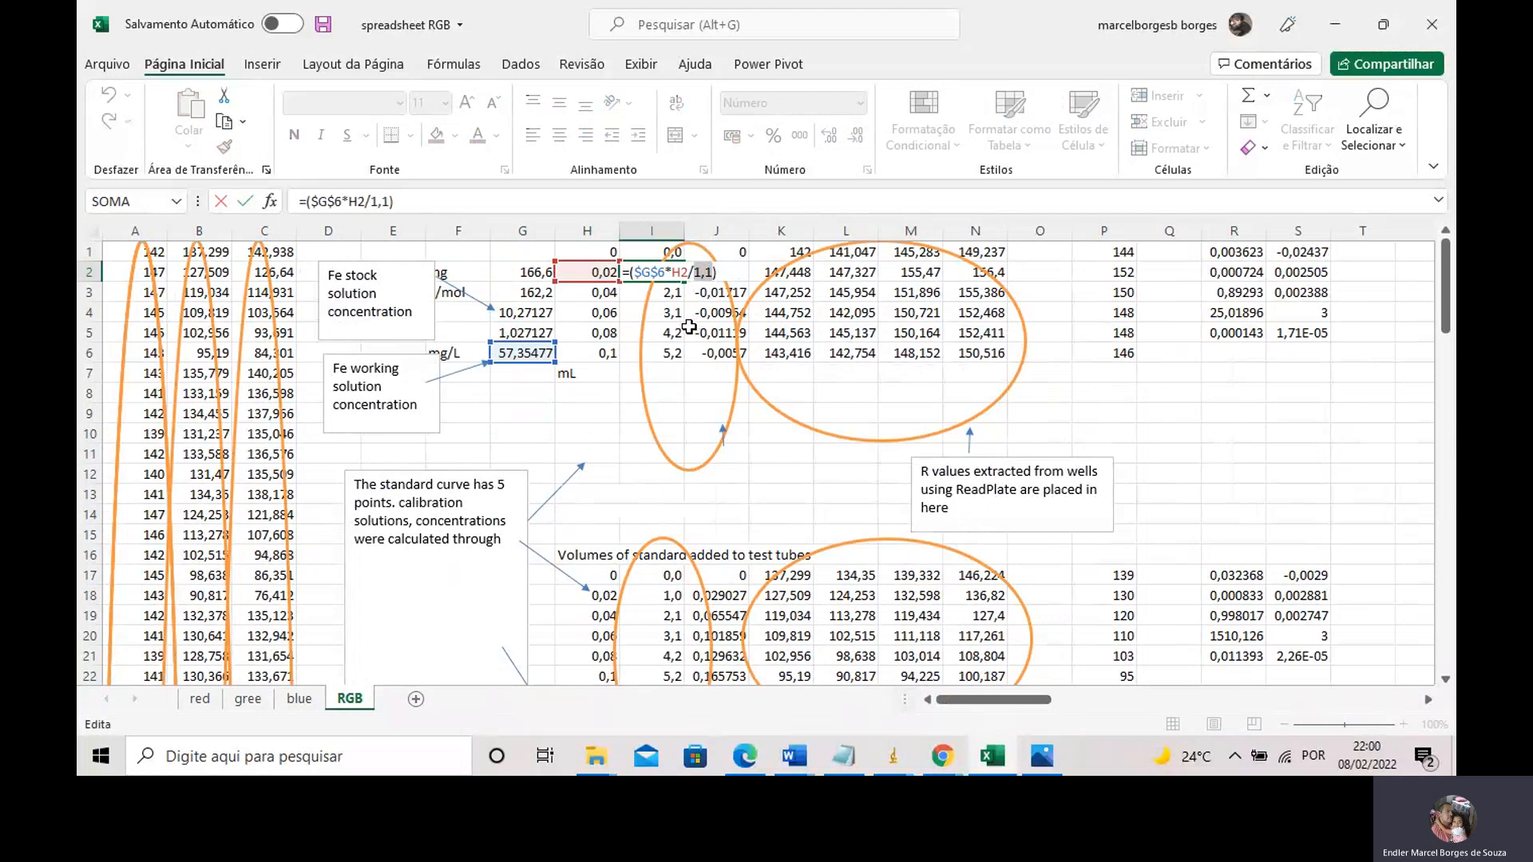
{"action": "key", "text": "Return"}
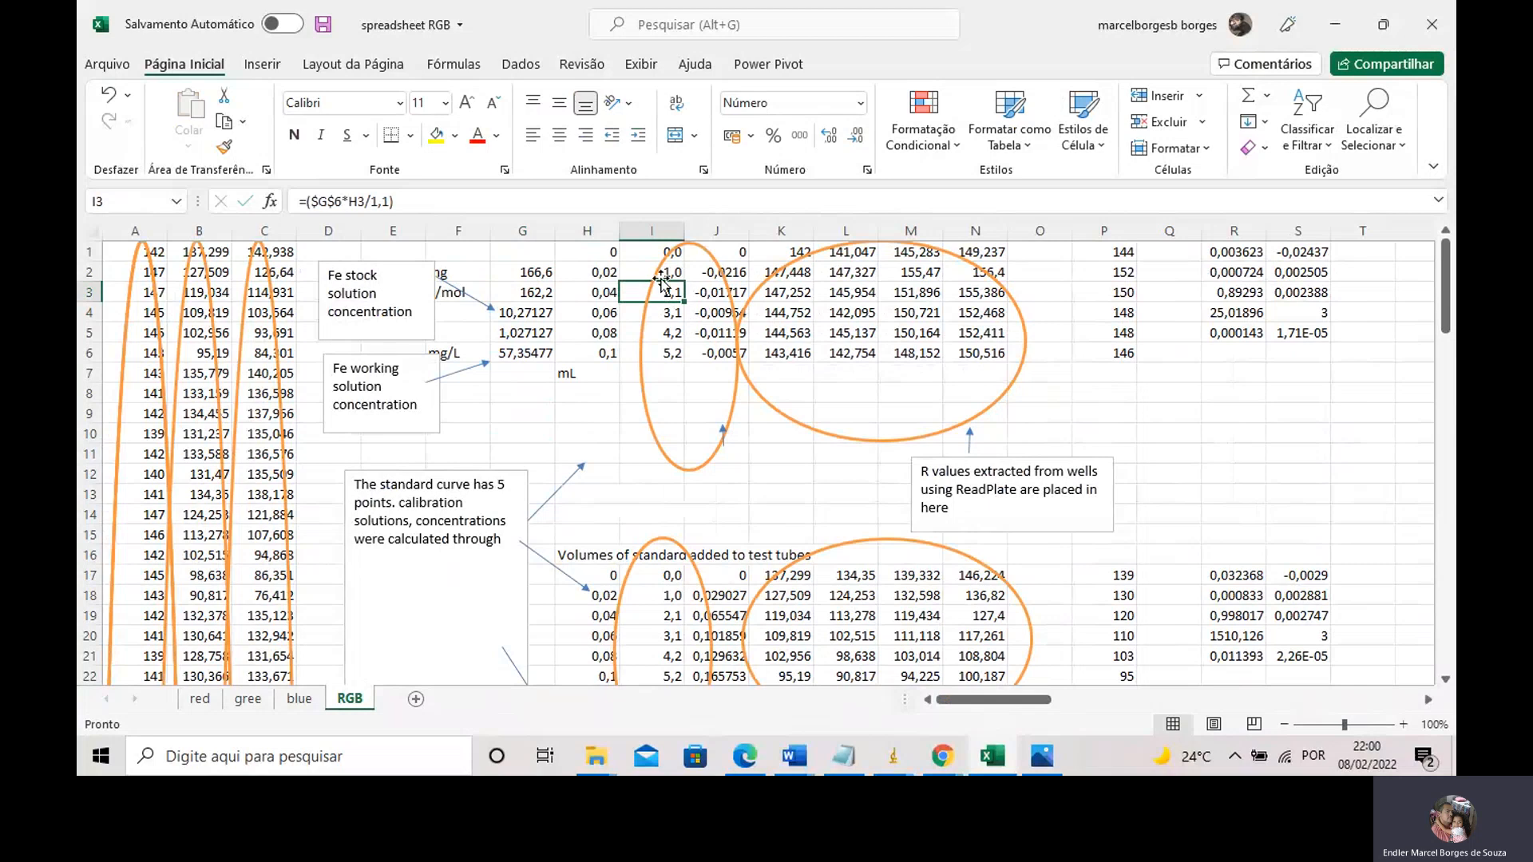
Compare the calibration concentrations in I2:I6 with the logarithmic signal values in J2:J6
{"action": "left_click_drag", "start_coordinate": [670, 272], "coordinate": [678, 345]}
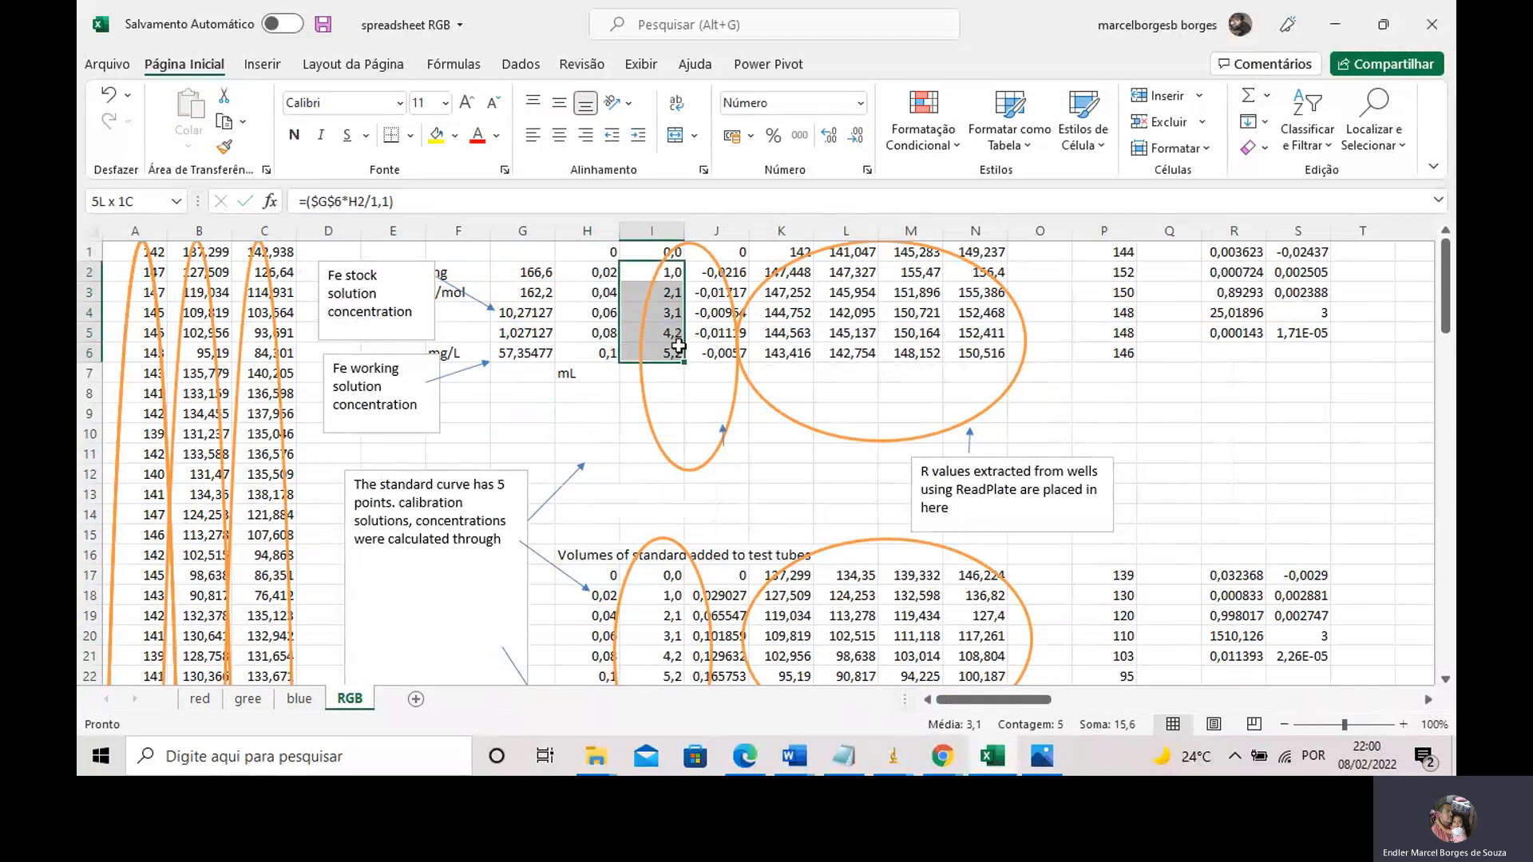
{"action": "left_click_drag", "start_coordinate": [727, 272], "coordinate": [736, 345]}
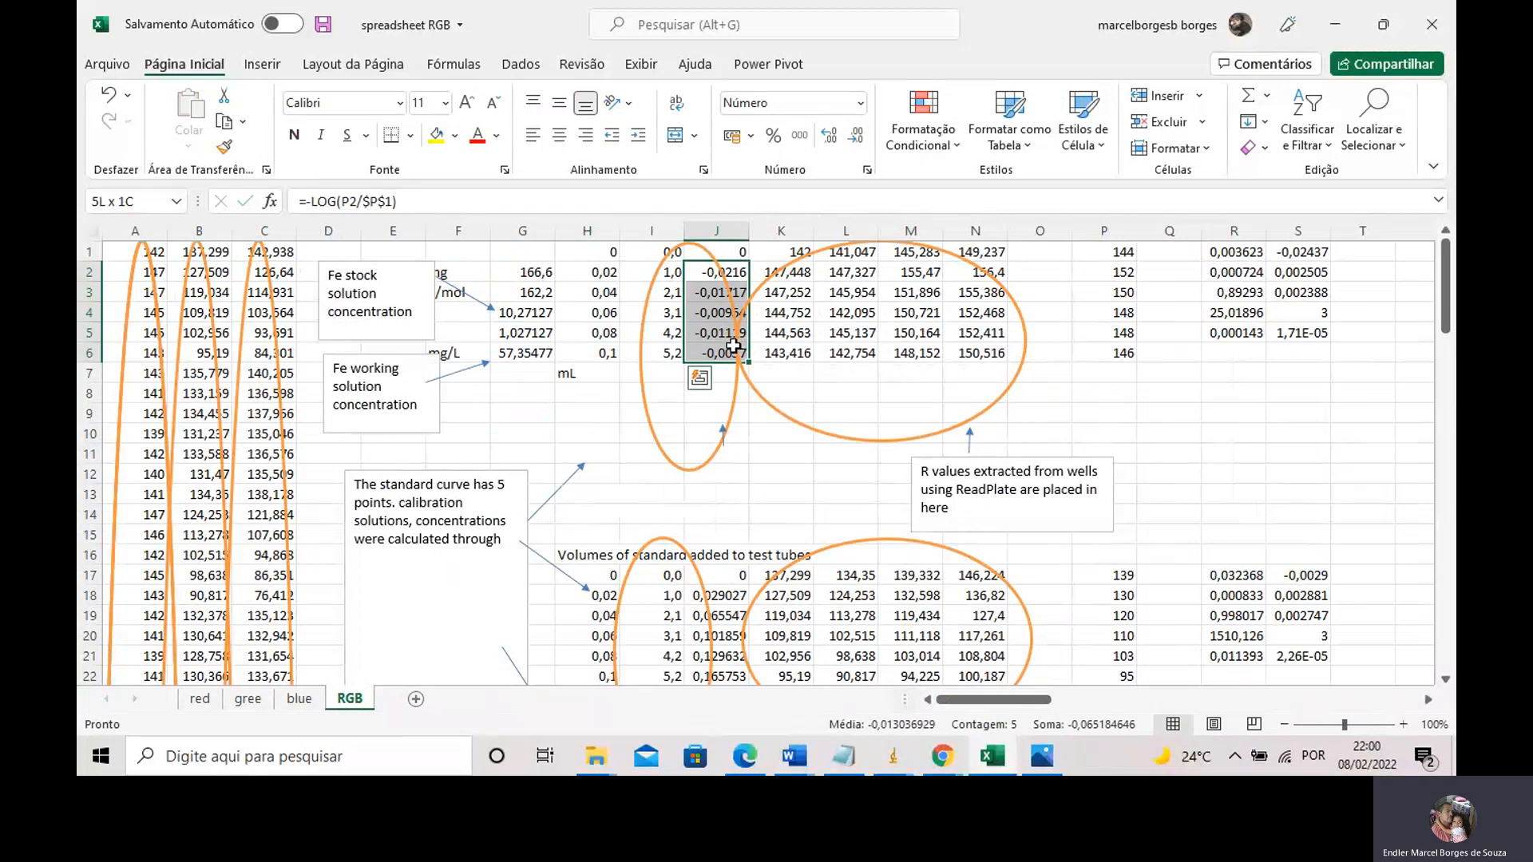
{"action": "left_click_drag", "start_coordinate": [733, 346], "coordinate": [733, 352]}
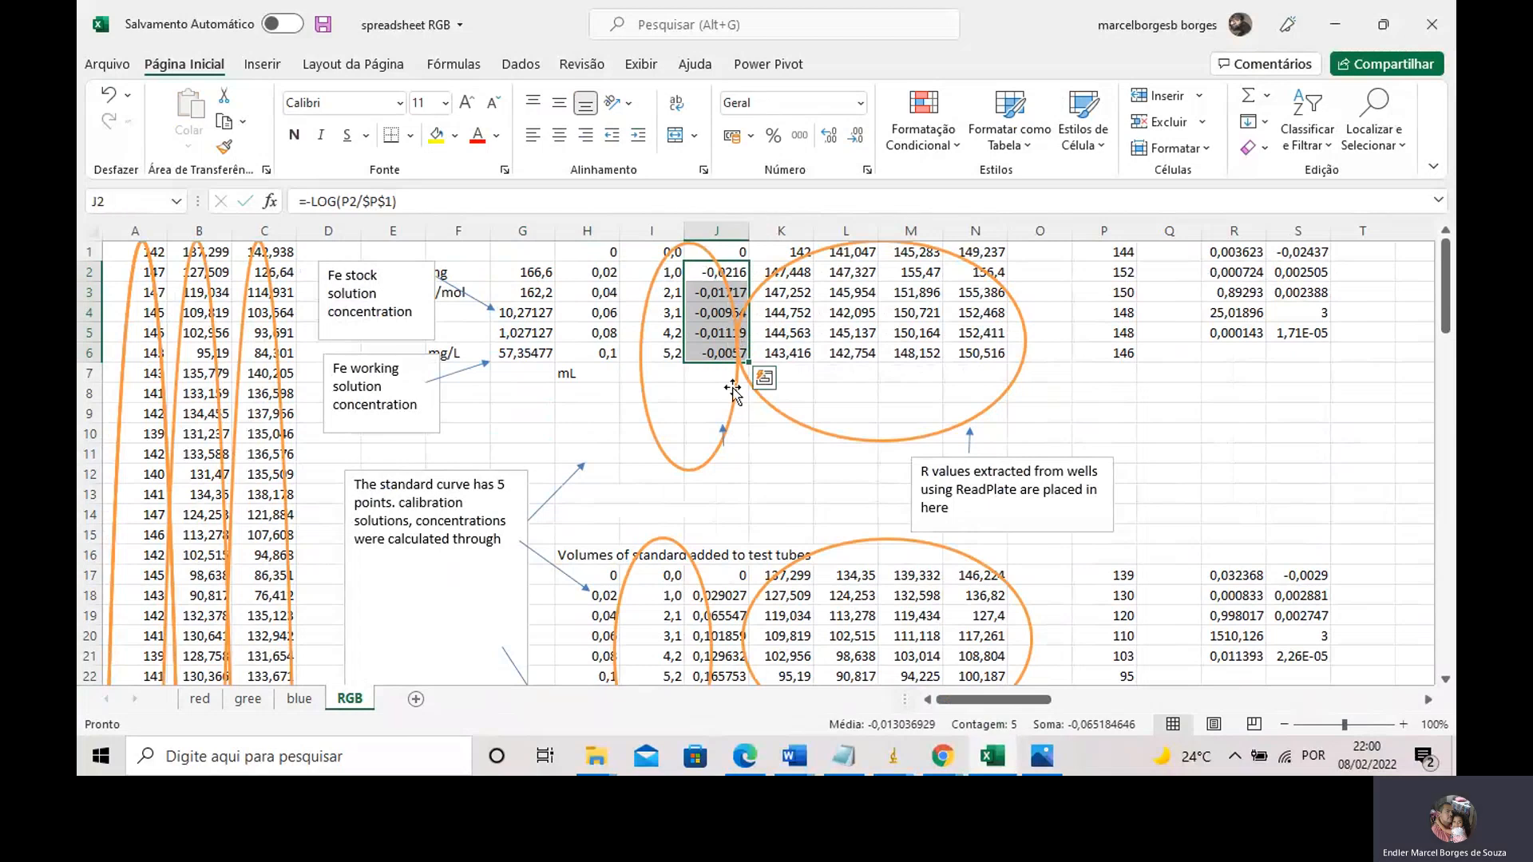
{"action": "left_click", "coordinate": [736, 452]}
Review the R well values in K1:N6, viewing the blank replicates in row 1 separately from the standards in rows 2 to 6
{"action": "left_click_drag", "start_coordinate": [776, 249], "coordinate": [966, 342]}
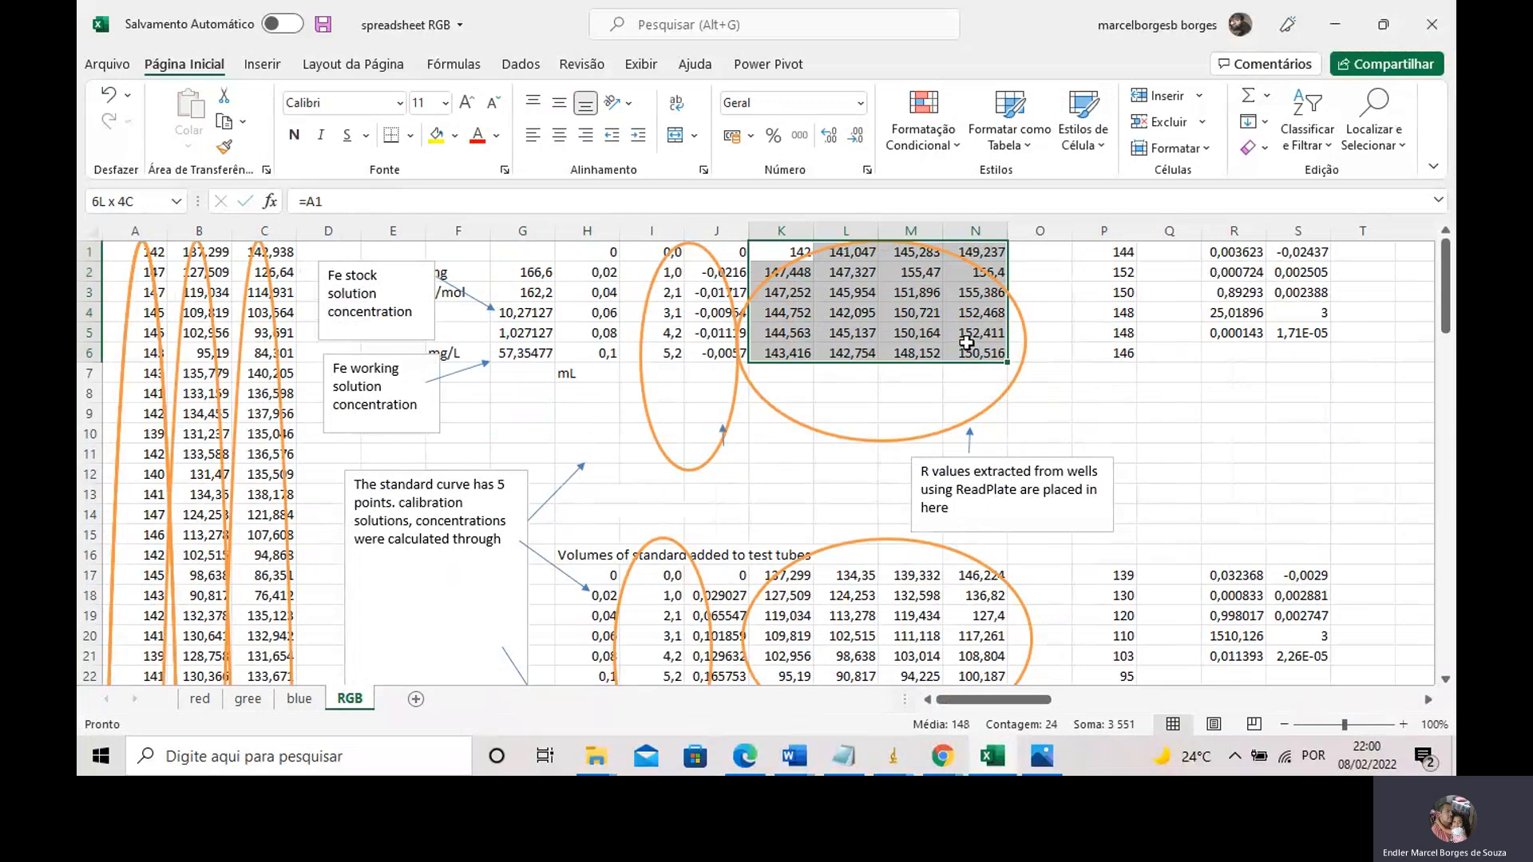
{"action": "left_click", "coordinate": [1066, 289]}
{"action": "left_click", "coordinate": [990, 249]}
{"action": "left_click_drag", "start_coordinate": [790, 248], "coordinate": [976, 253]}
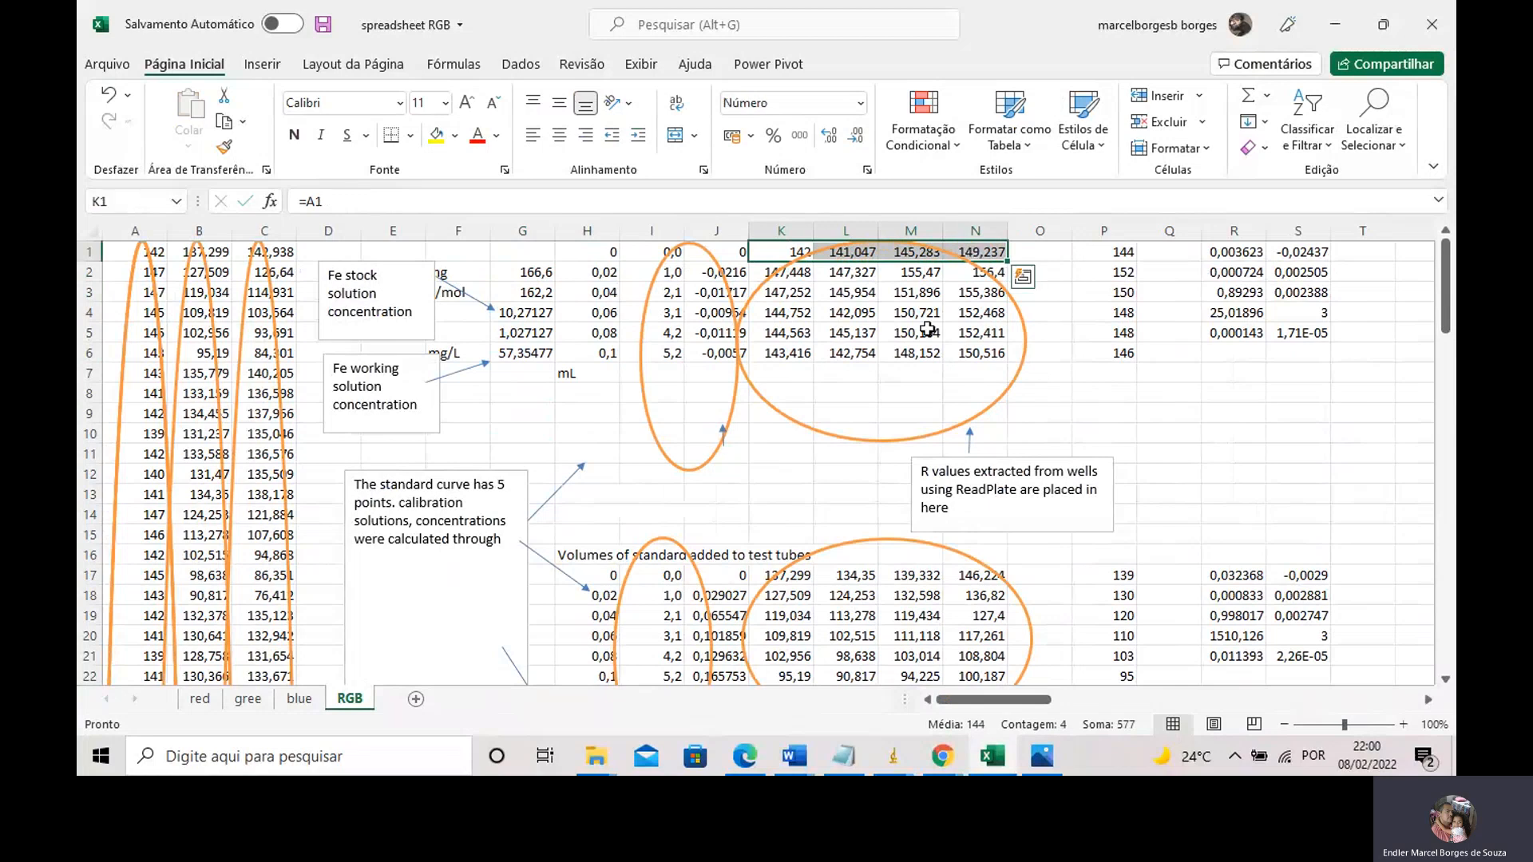
{"action": "left_click_drag", "start_coordinate": [768, 353], "coordinate": [982, 276]}
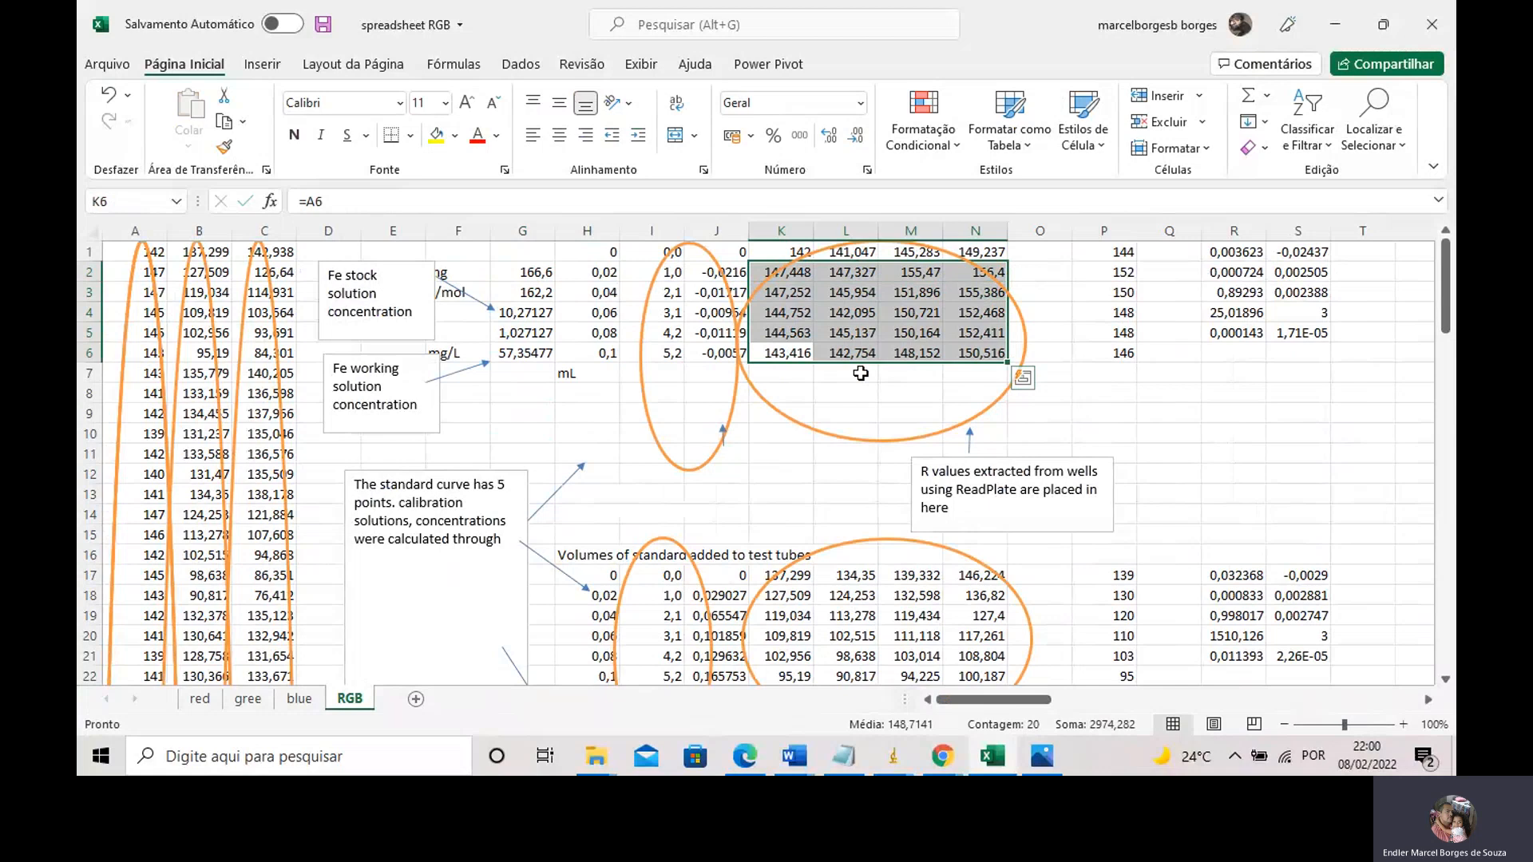
{"action": "left_click", "coordinate": [714, 455]}
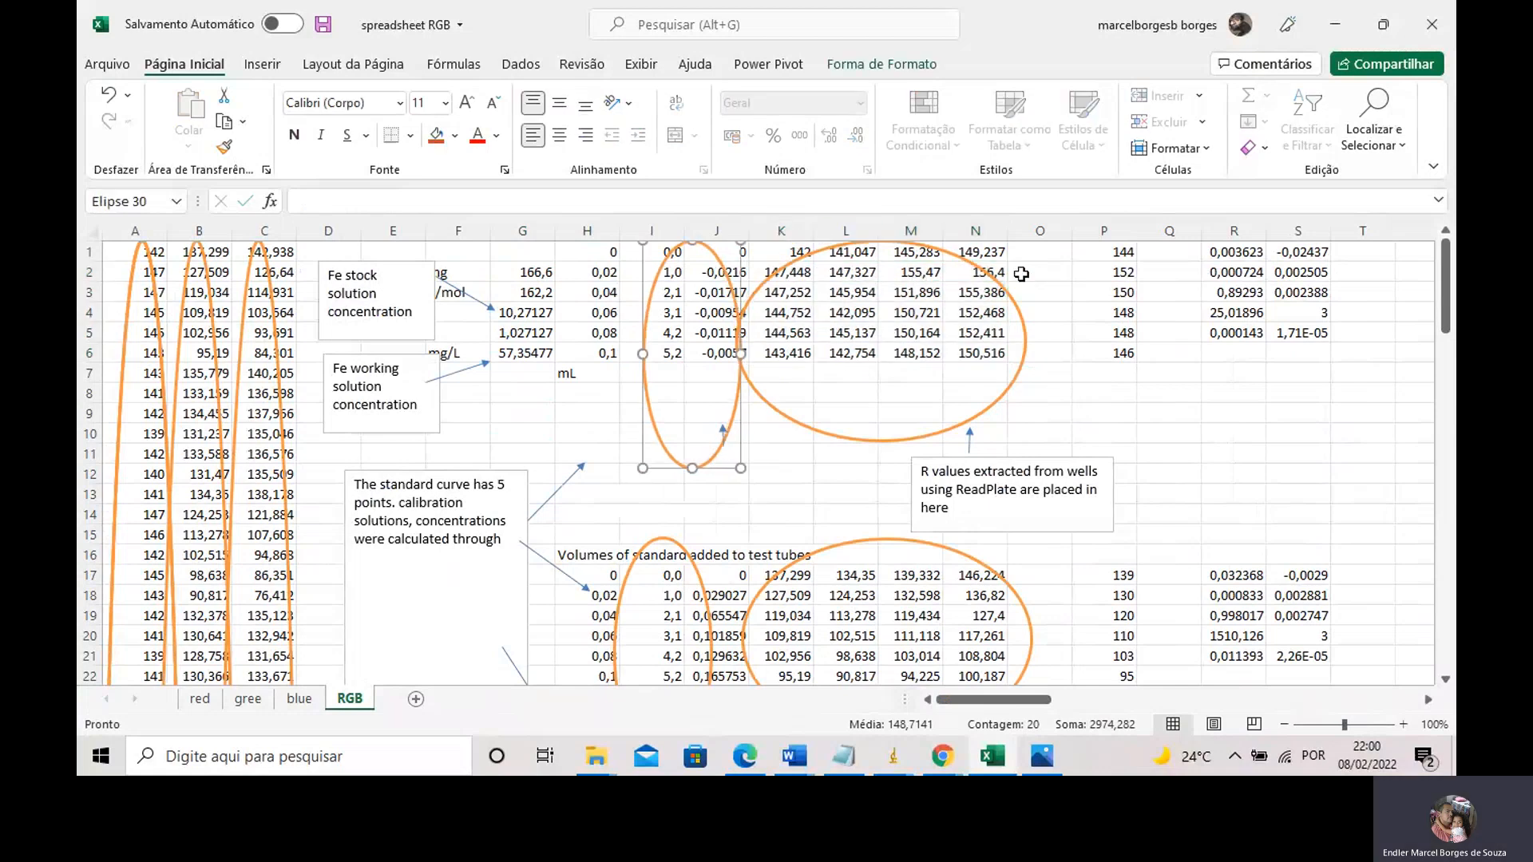
Examine the average formulas for the first standard in P2 and for the blank in P1
{"action": "double_click", "coordinate": [1114, 277]}
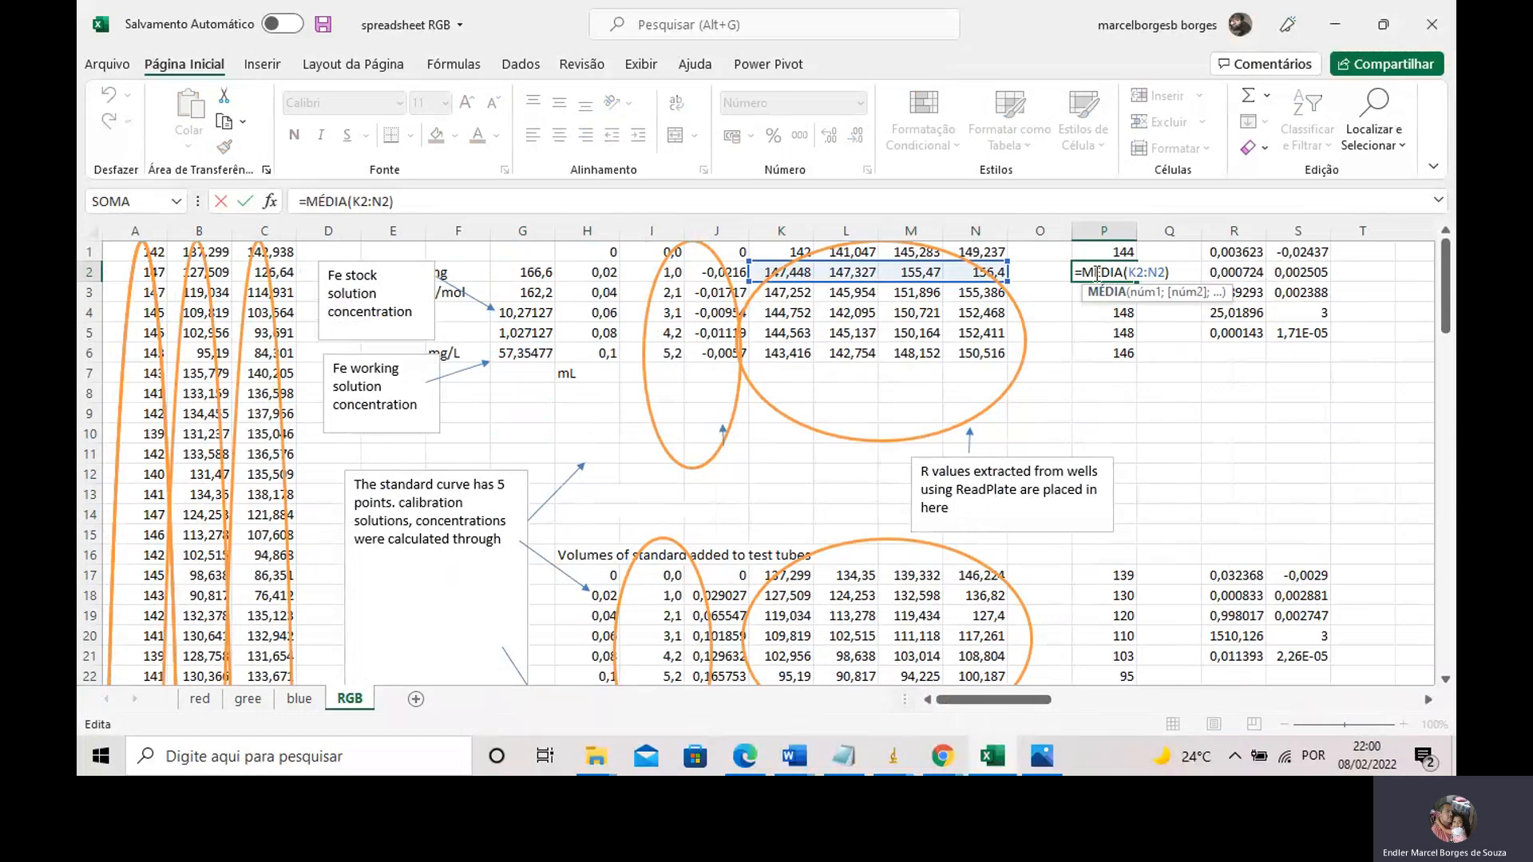
{"action": "key", "text": "Escape"}
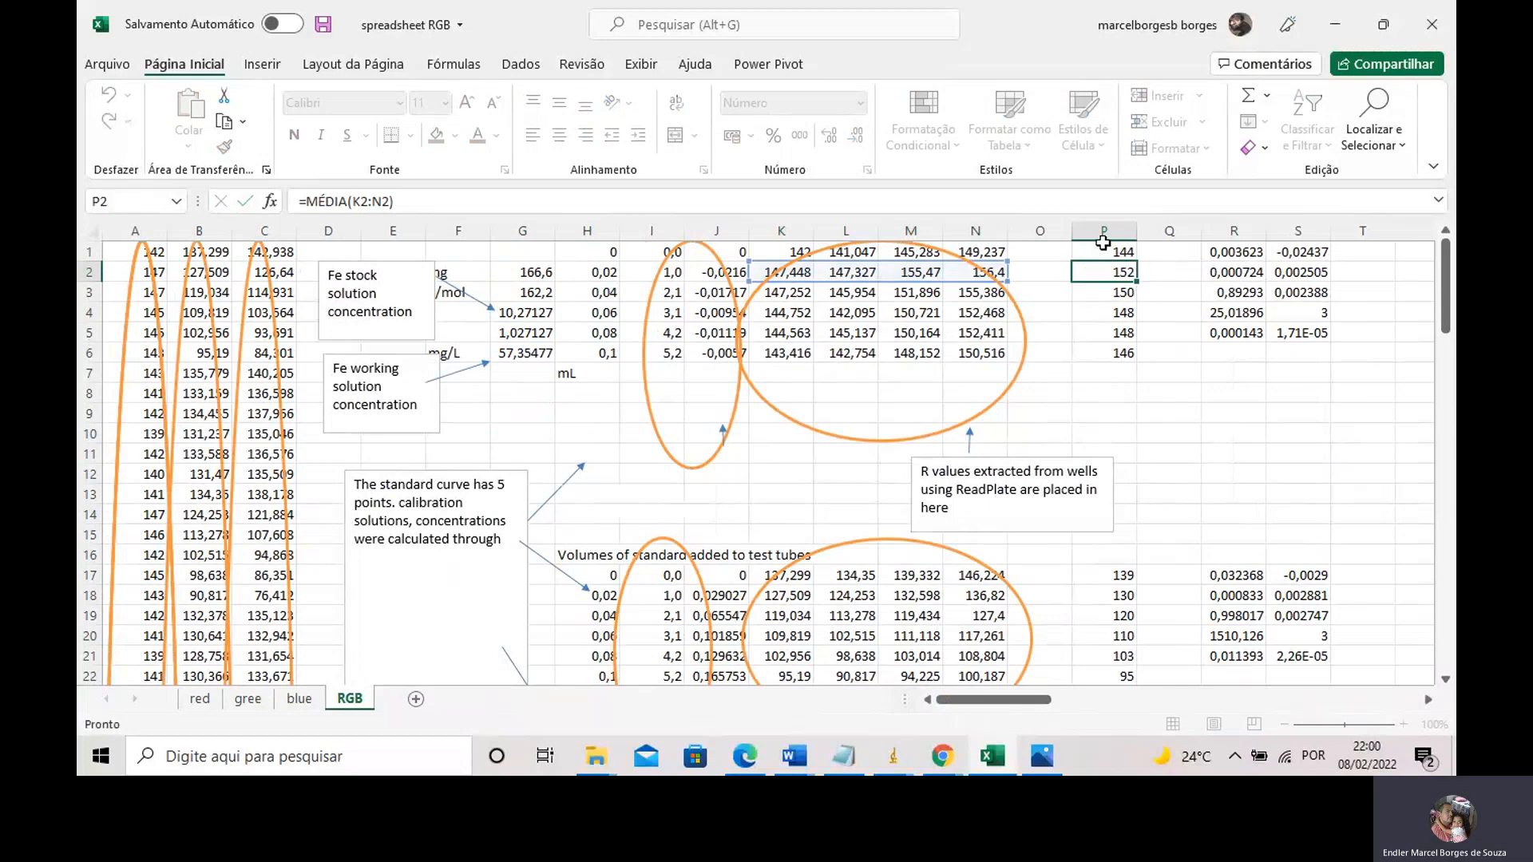
{"action": "double_click", "coordinate": [1112, 252]}
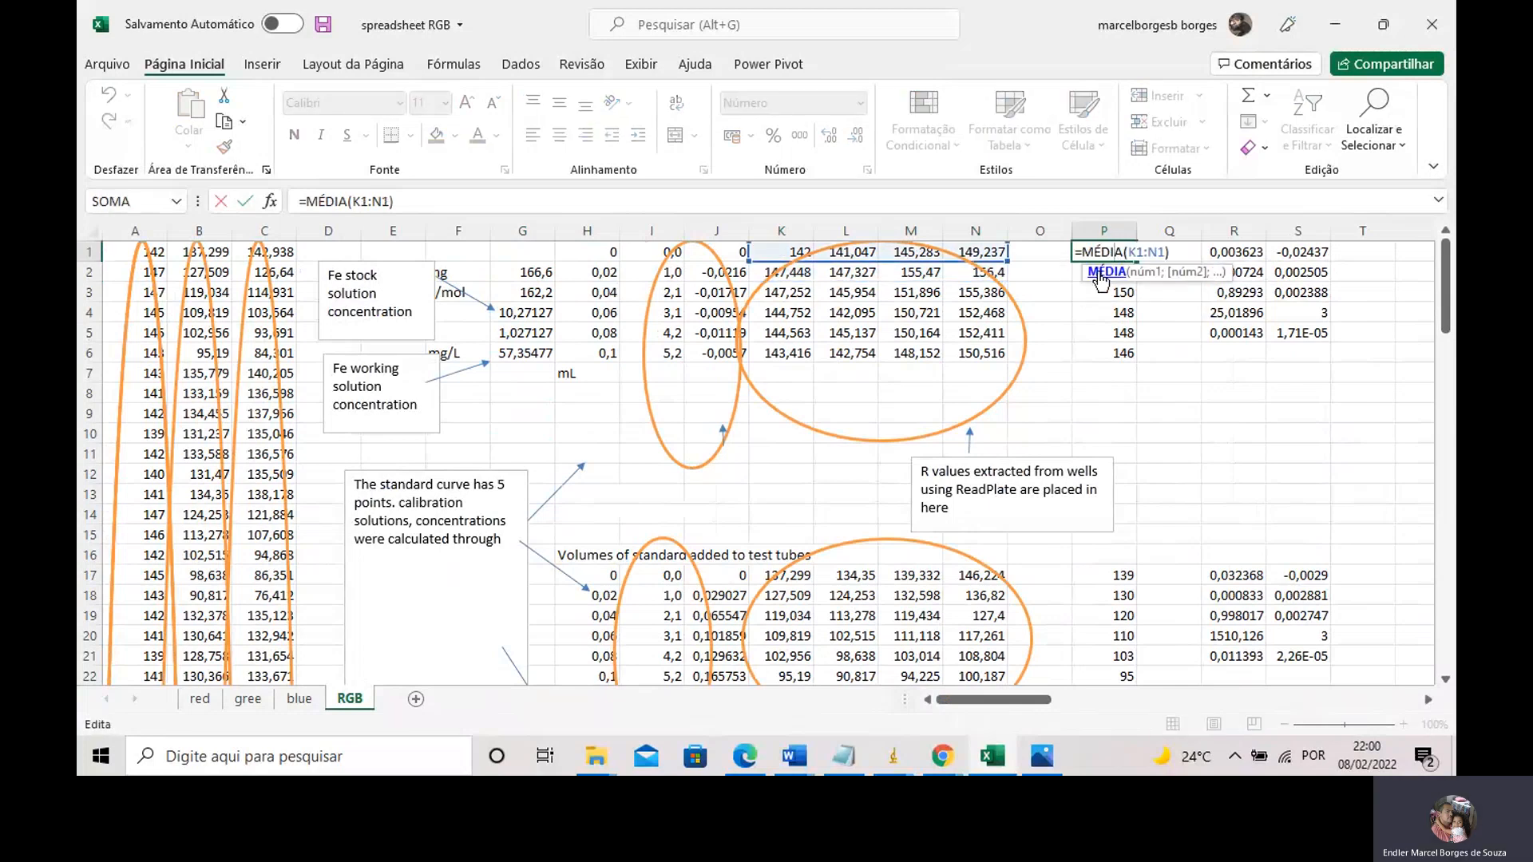
{"action": "key", "text": "Escape"}
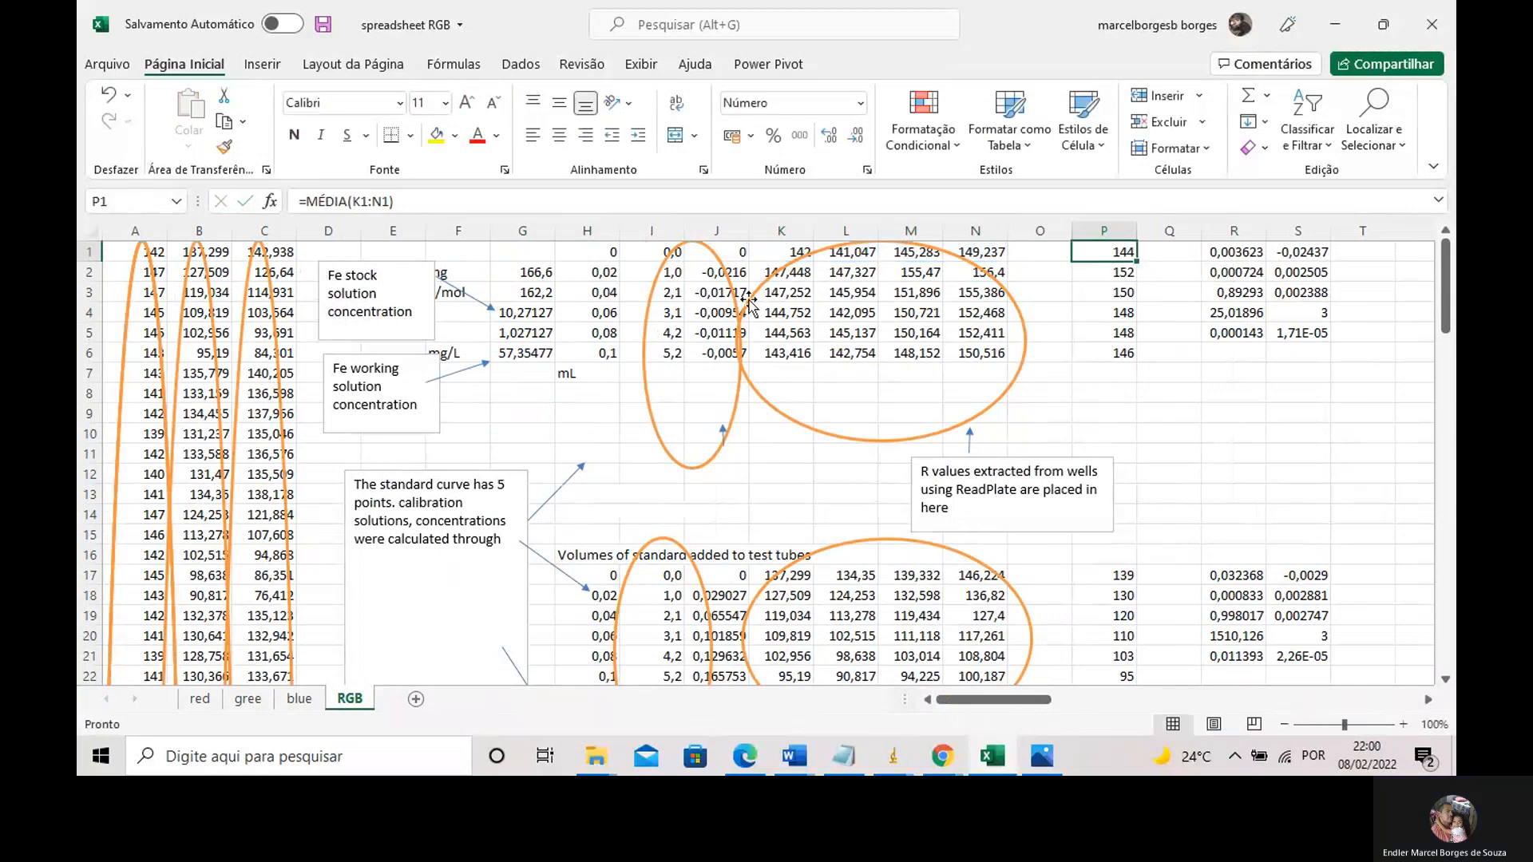
Examine the negative logarithm formula in J2 that divides the standard's average by the blank's average
{"action": "double_click", "coordinate": [707, 272]}
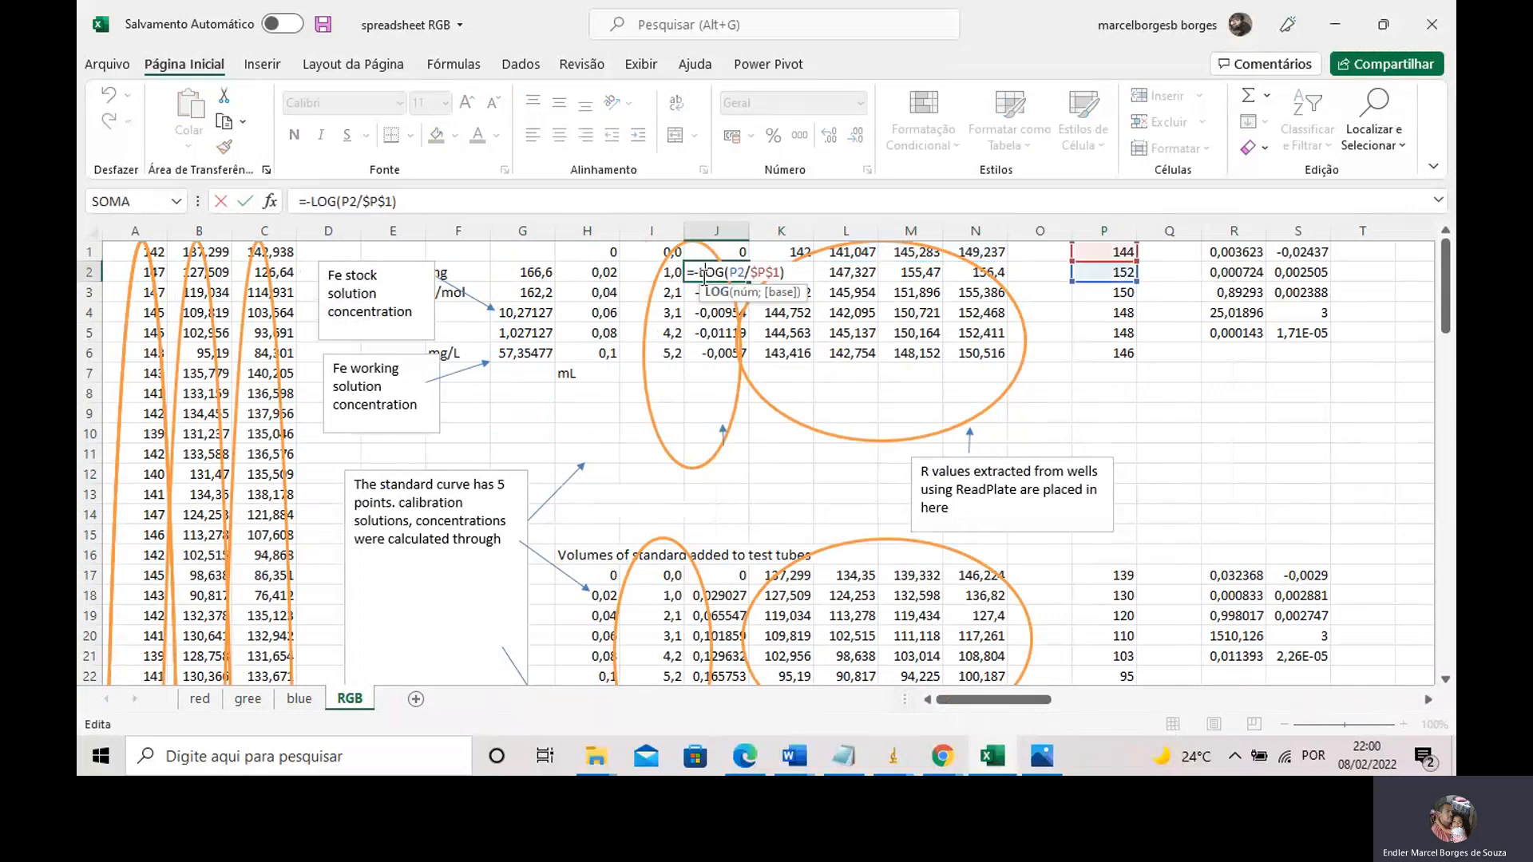
{"action": "left_click_drag", "start_coordinate": [699, 270], "coordinate": [724, 273]}
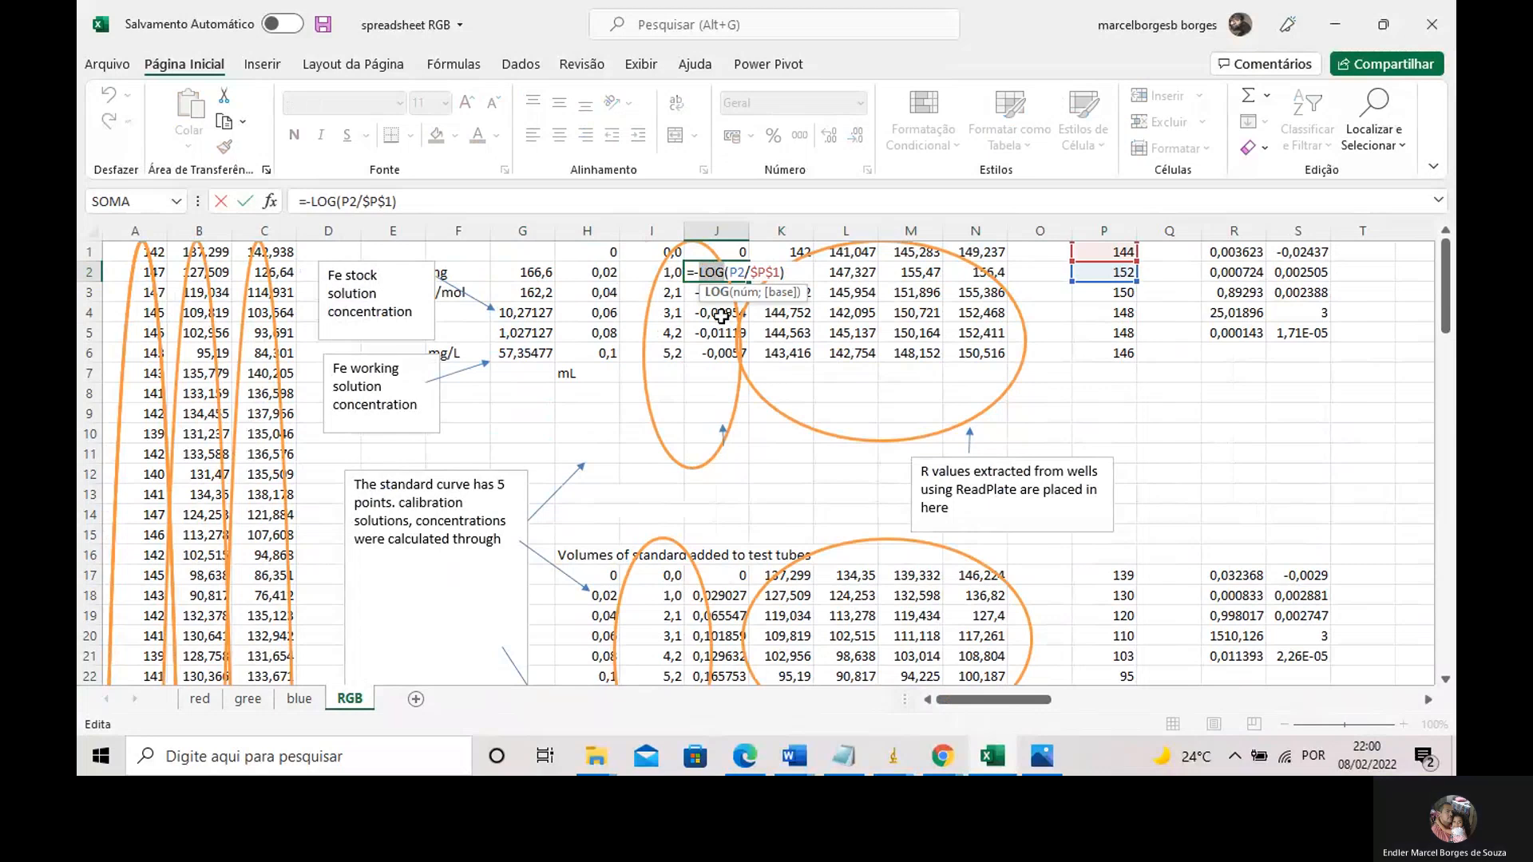
{"action": "key", "text": "ctrl+Return"}
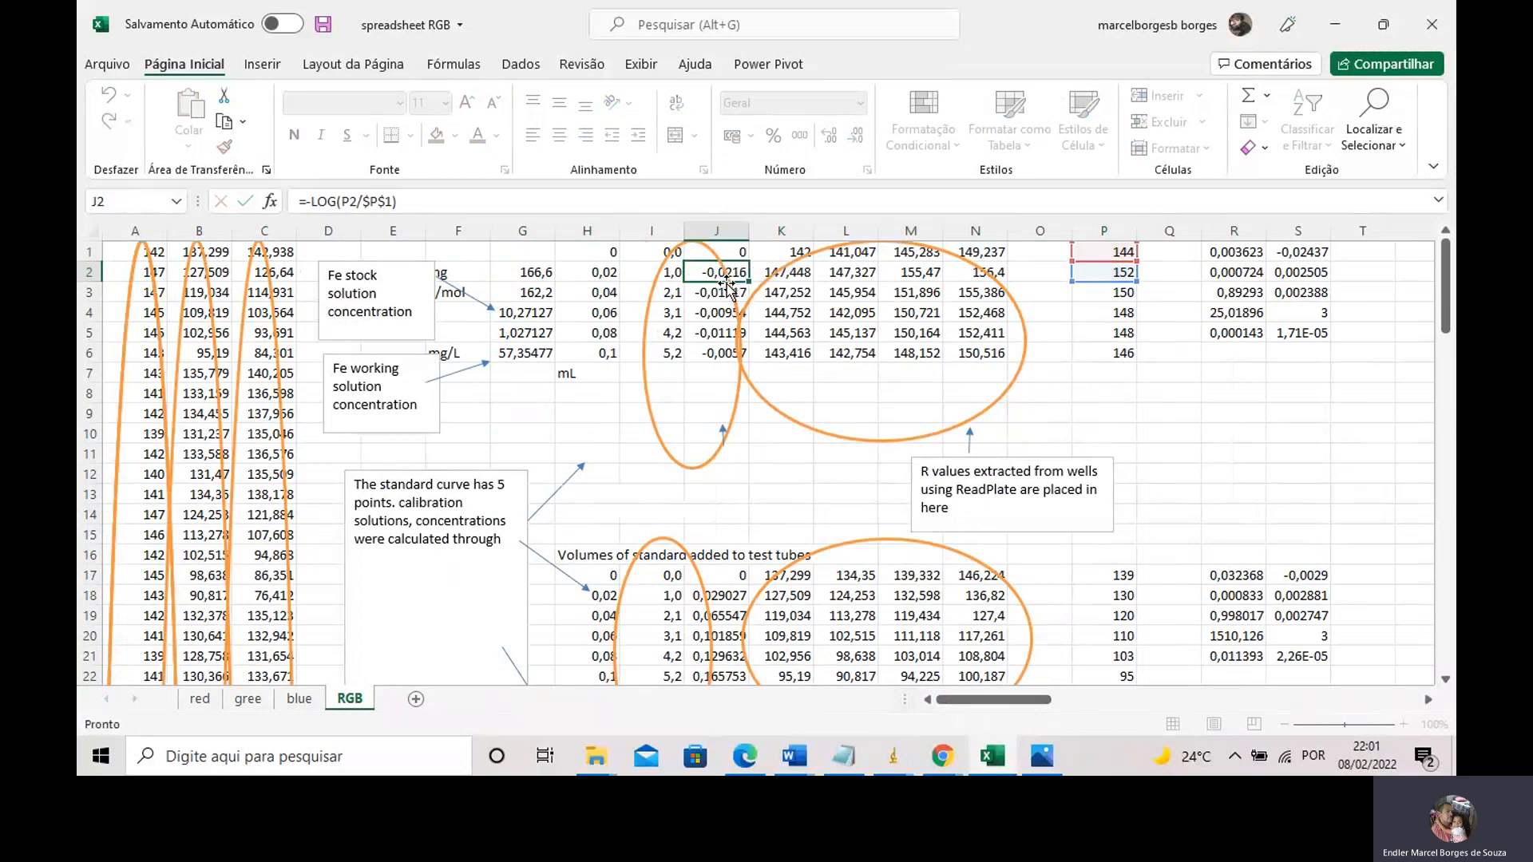
Examine the PROJ.LIN regression output in R1:S5 and the y and x ranges used by its formula in R1
{"action": "left_click", "coordinate": [1167, 273]}
{"action": "left_click", "coordinate": [1206, 253]}
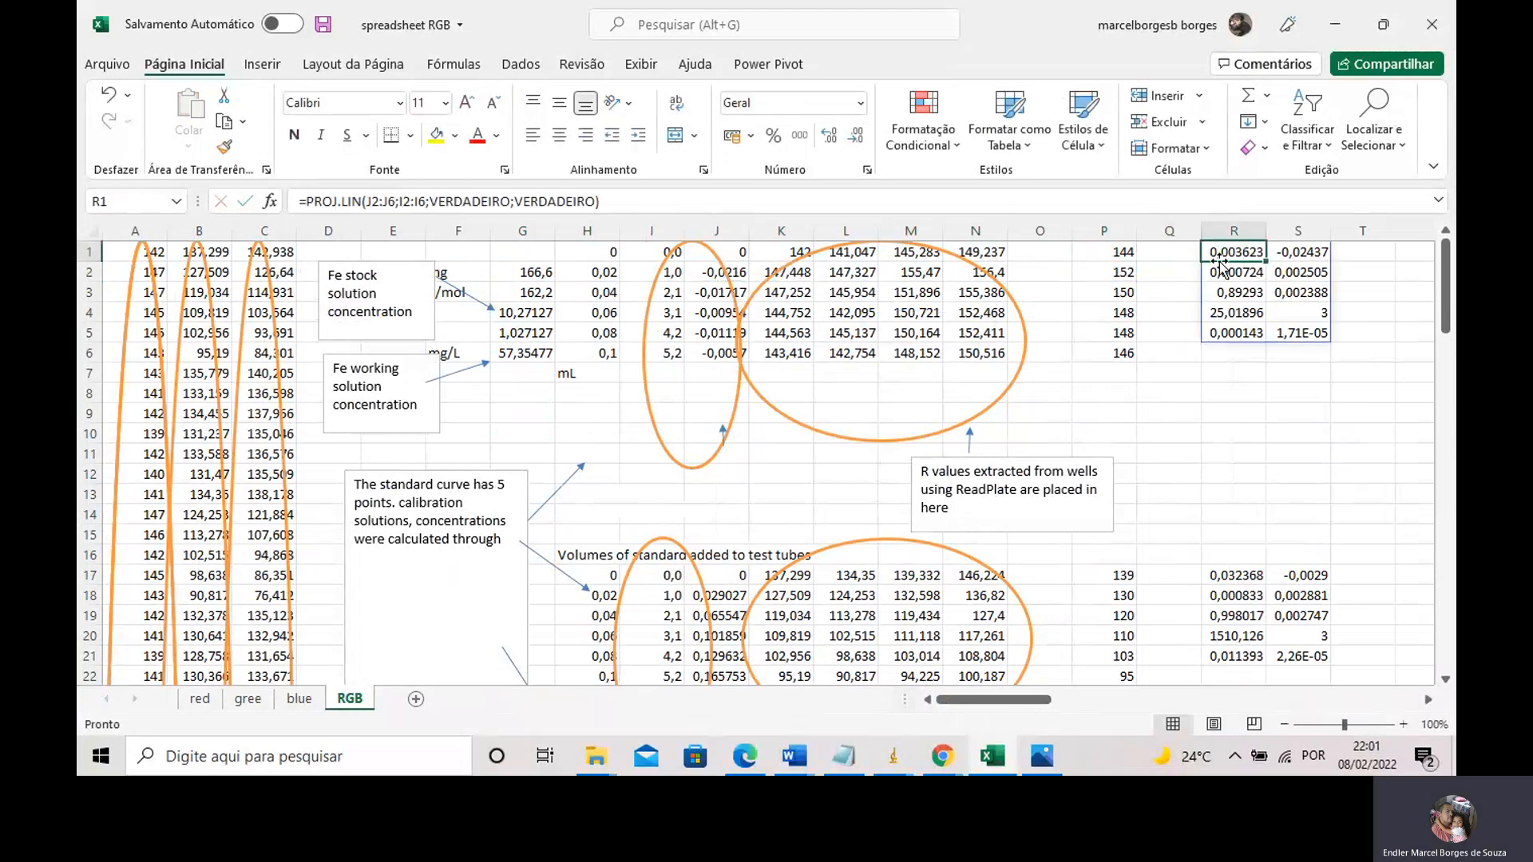
{"action": "left_click", "coordinate": [1295, 254]}
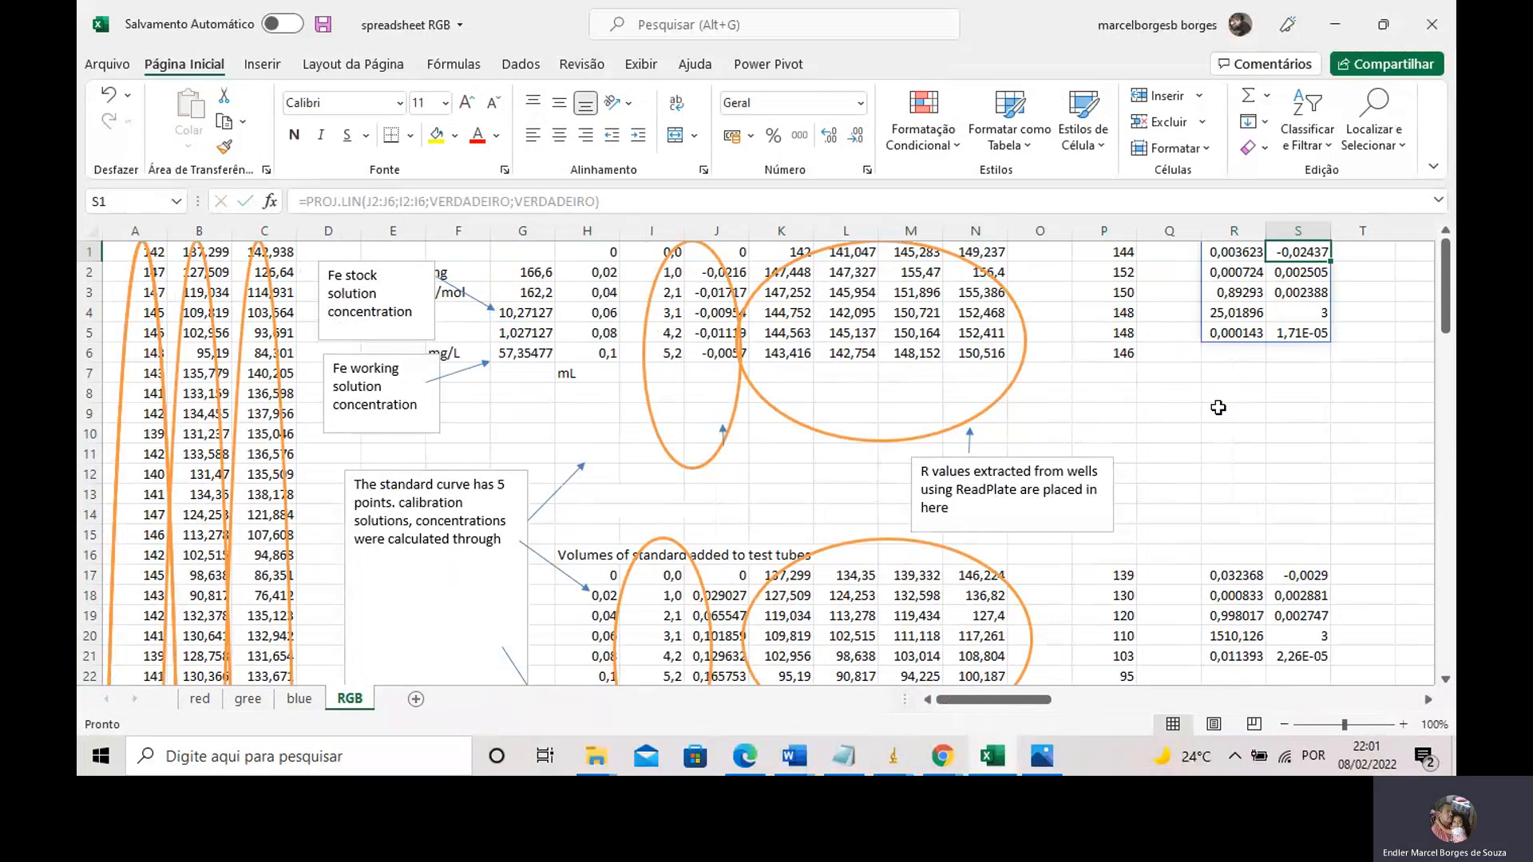
{"action": "left_click_drag", "start_coordinate": [1165, 411], "coordinate": [1168, 394]}
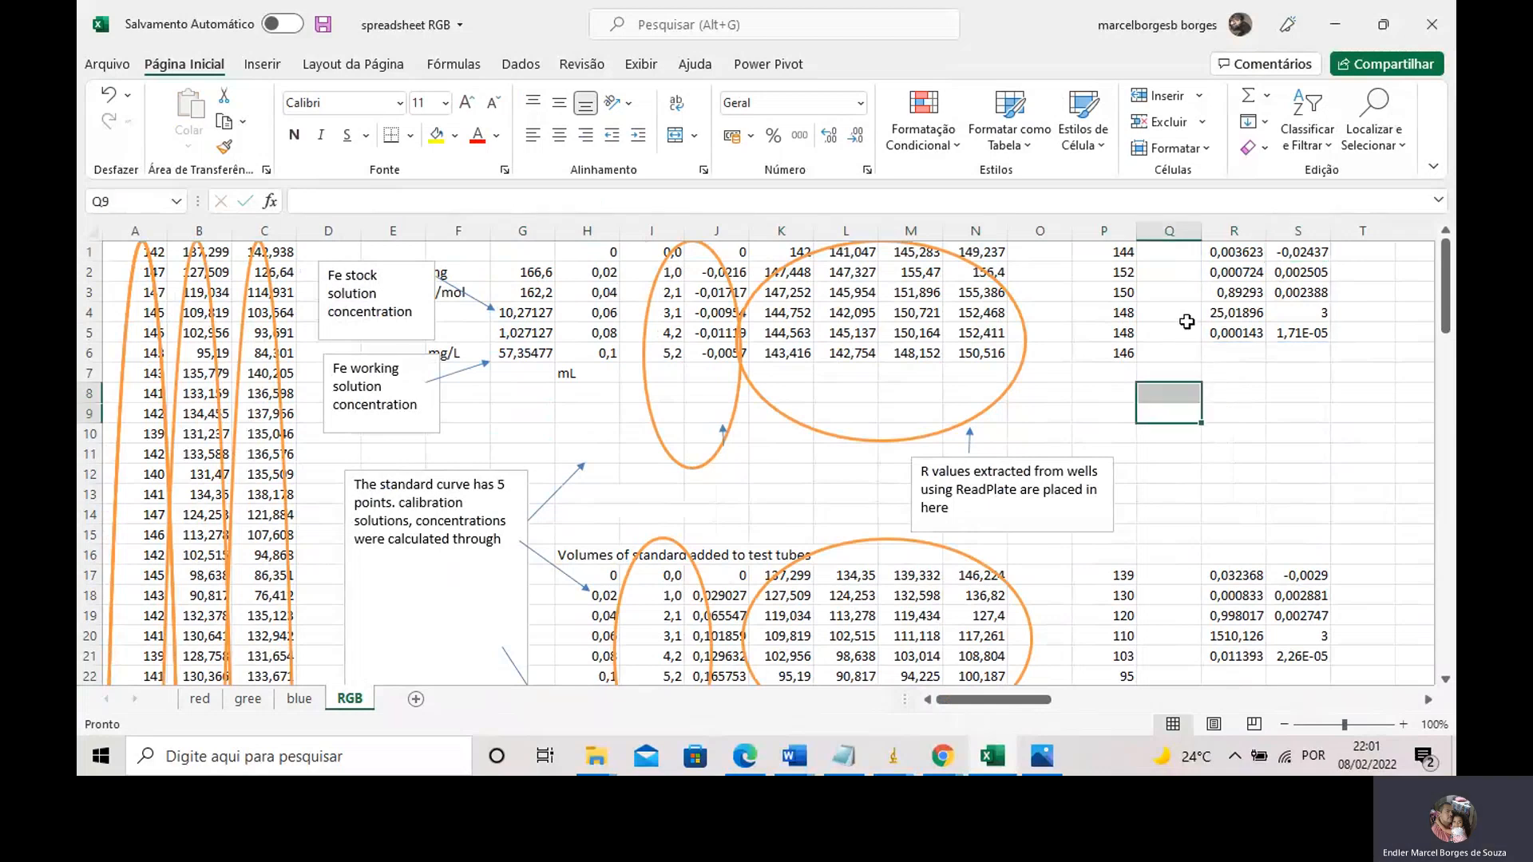
{"action": "left_click", "coordinate": [1171, 398]}
{"action": "double_click", "coordinate": [1227, 254]}
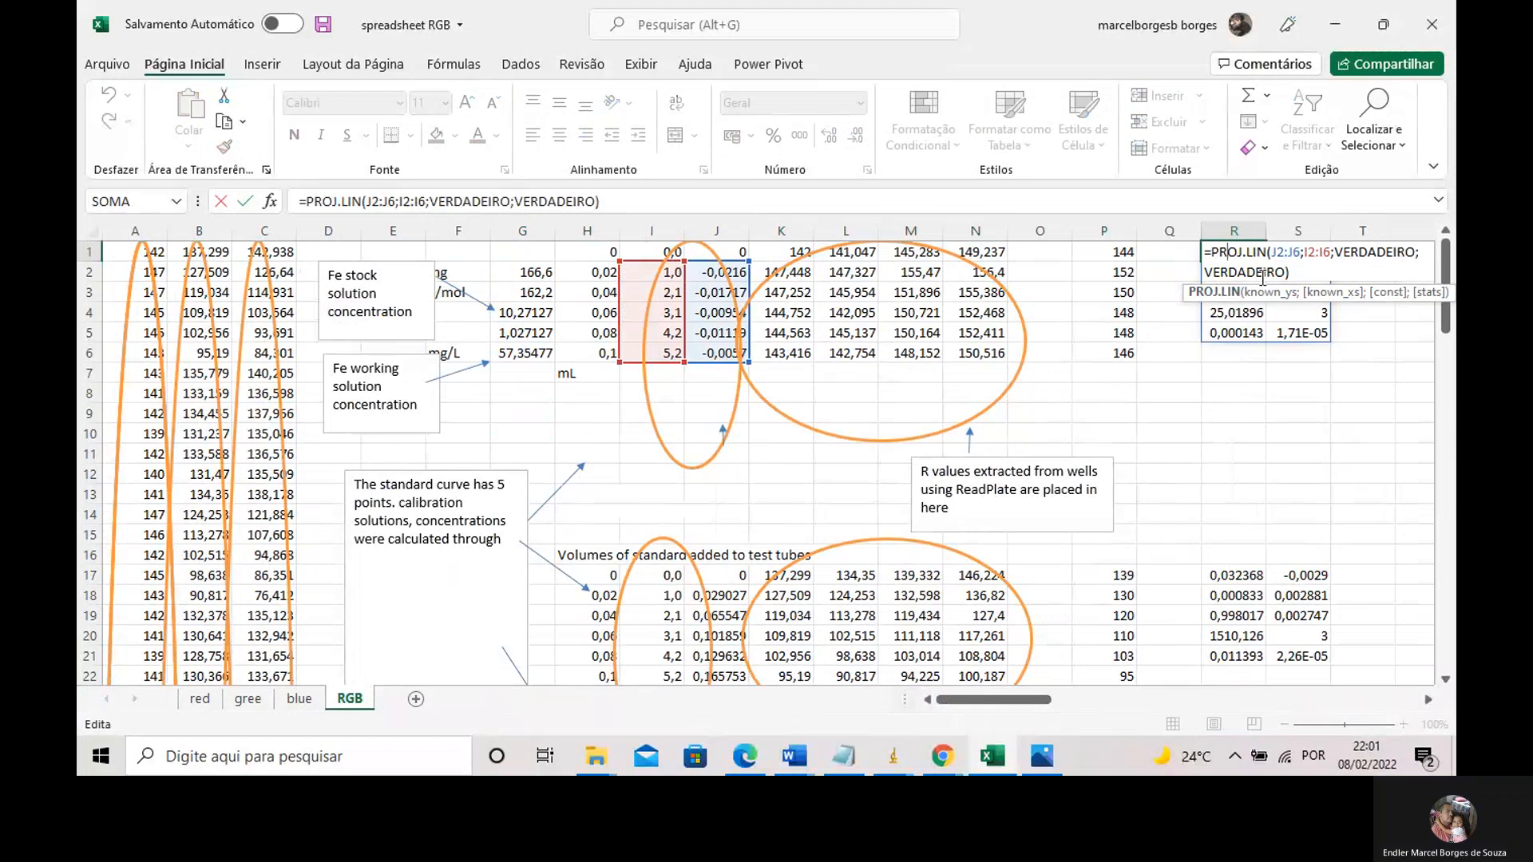
{"action": "key", "text": "ctrl+Return"}
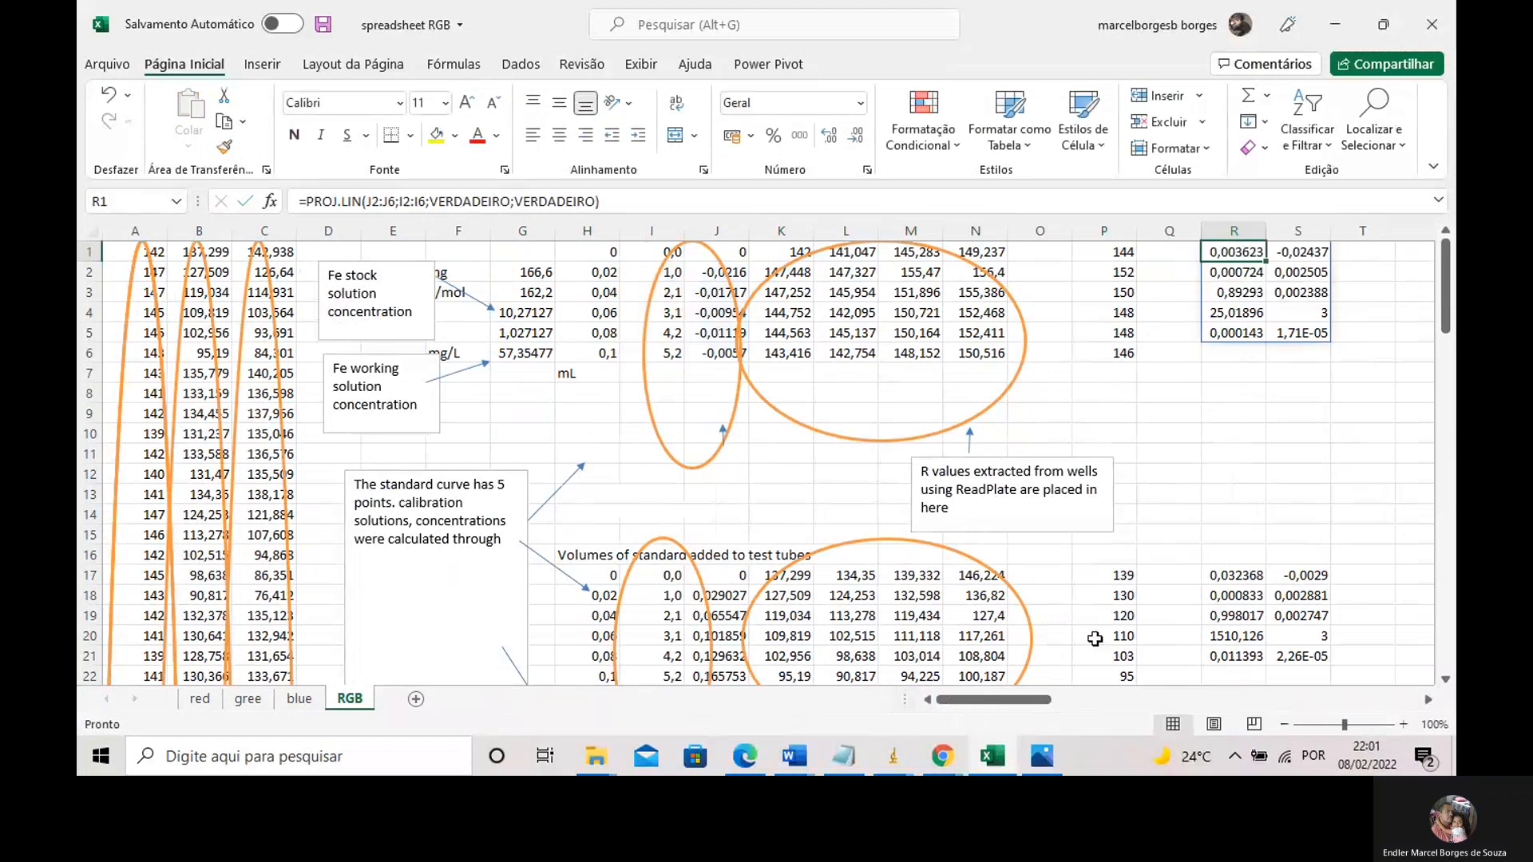
Review the samples' R well values in X1:AA12 and the logarithmic signal formula in AH1 for the block AH1:AK12
{"action": "left_click_drag", "start_coordinate": [1033, 694], "coordinate": [1119, 696]}
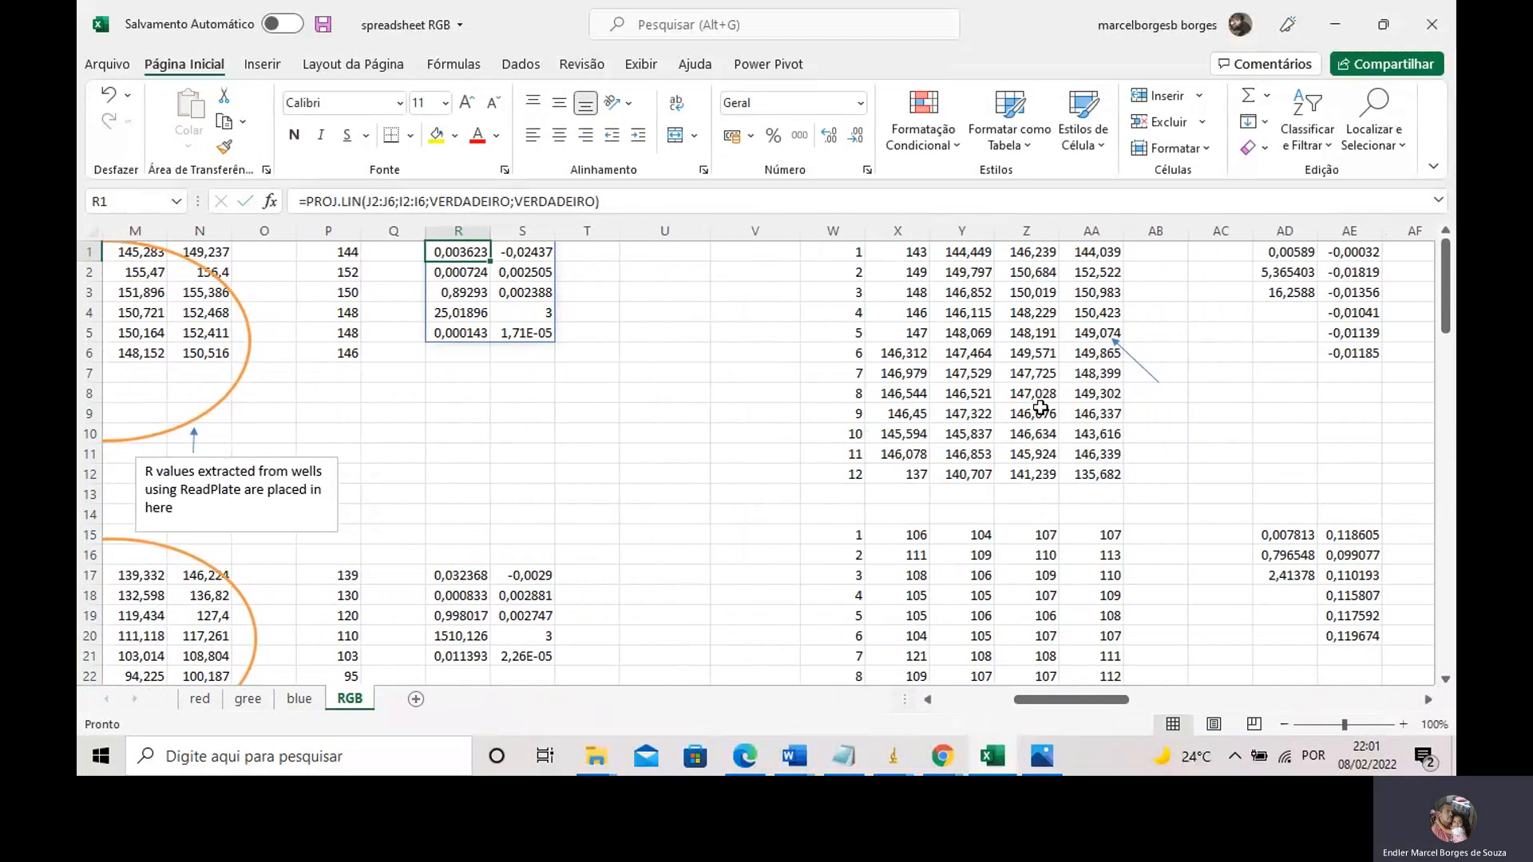
{"action": "left_click_drag", "start_coordinate": [922, 250], "coordinate": [1082, 472]}
{"action": "left_click_drag", "start_coordinate": [1129, 700], "coordinate": [1191, 700]}
{"action": "left_click_drag", "start_coordinate": [791, 252], "coordinate": [1018, 475]}
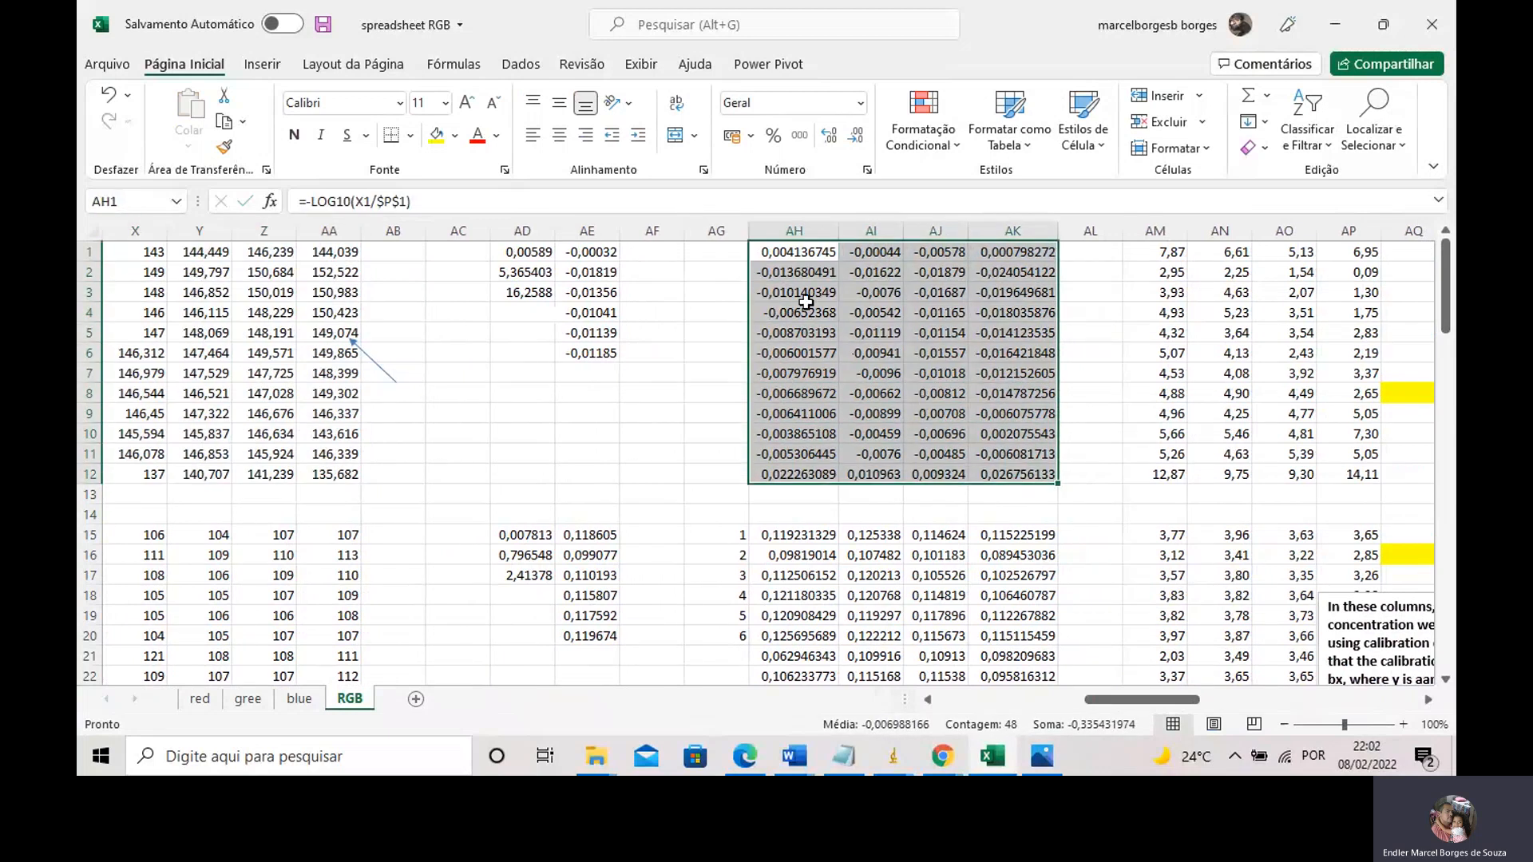
{"action": "left_click", "coordinate": [792, 253]}
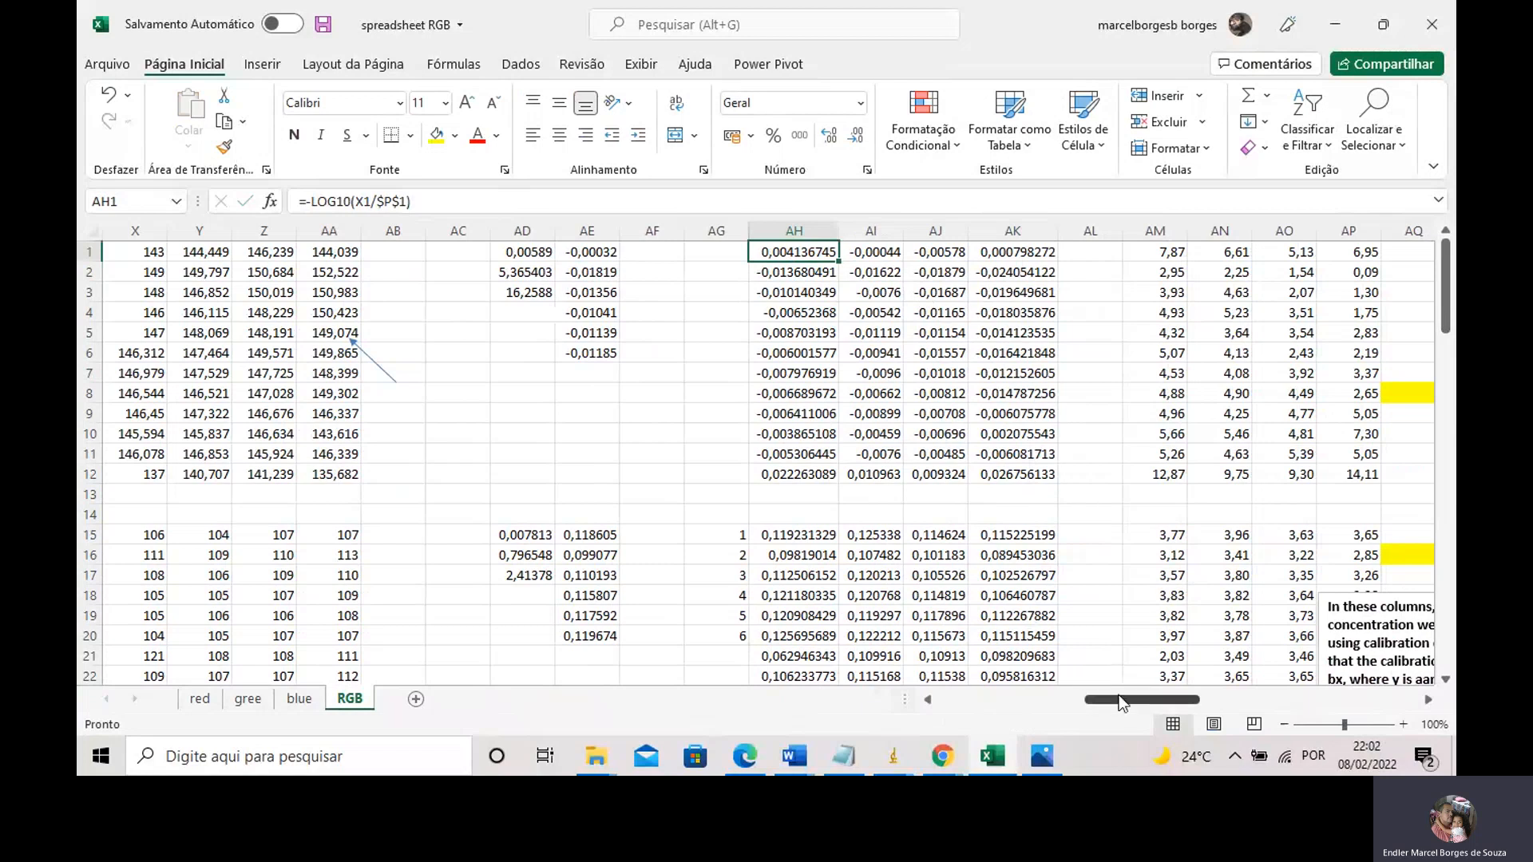
Review the sample concentrations in AM1:AP12 calculated from the red-channel calibration curve
{"action": "left_click_drag", "start_coordinate": [1127, 698], "coordinate": [1158, 693]}
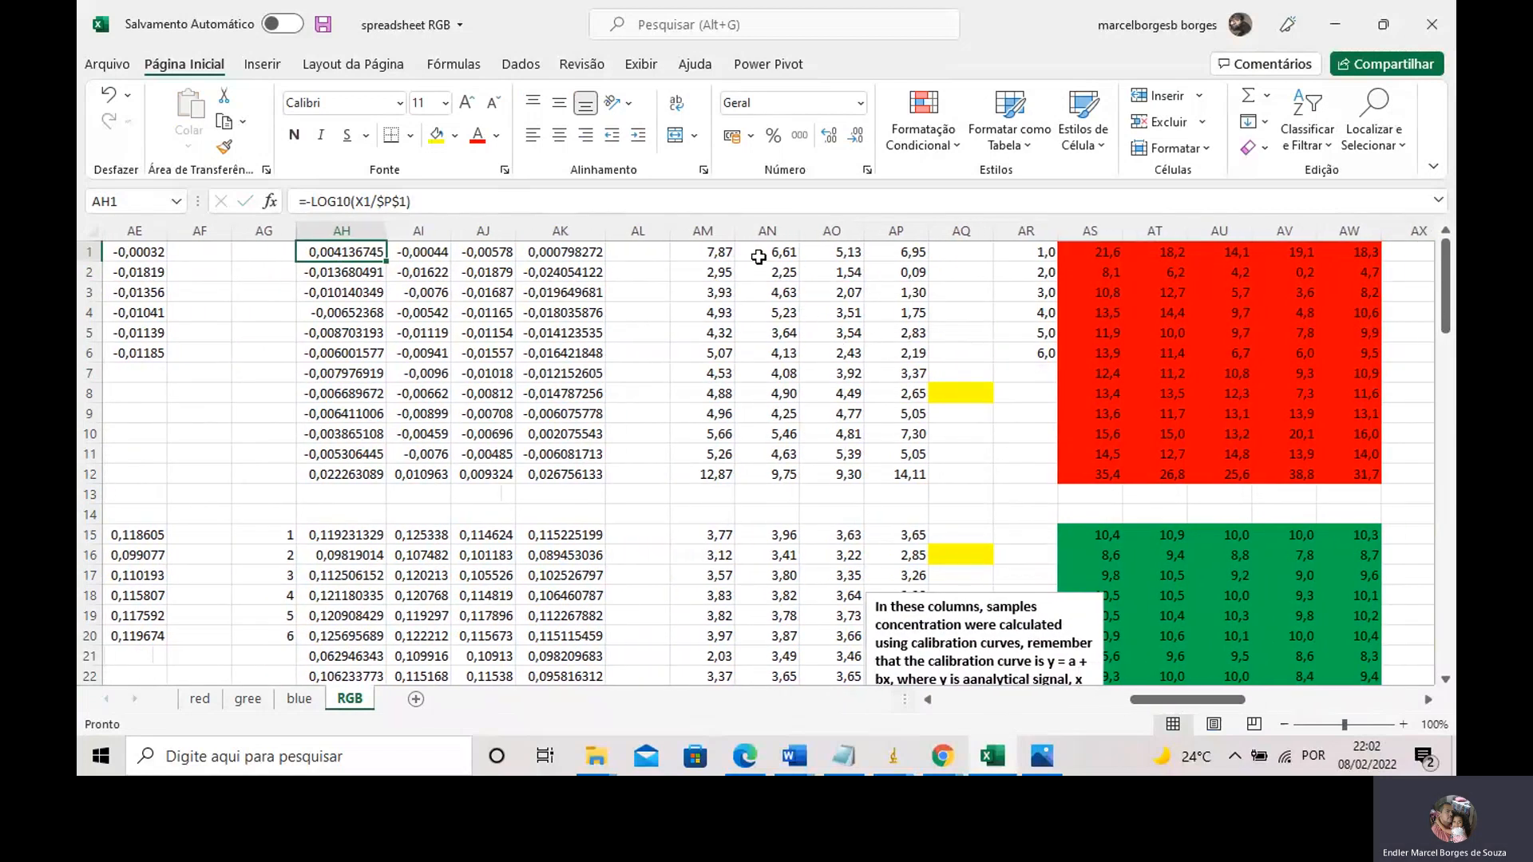
{"action": "left_click", "coordinate": [728, 253]}
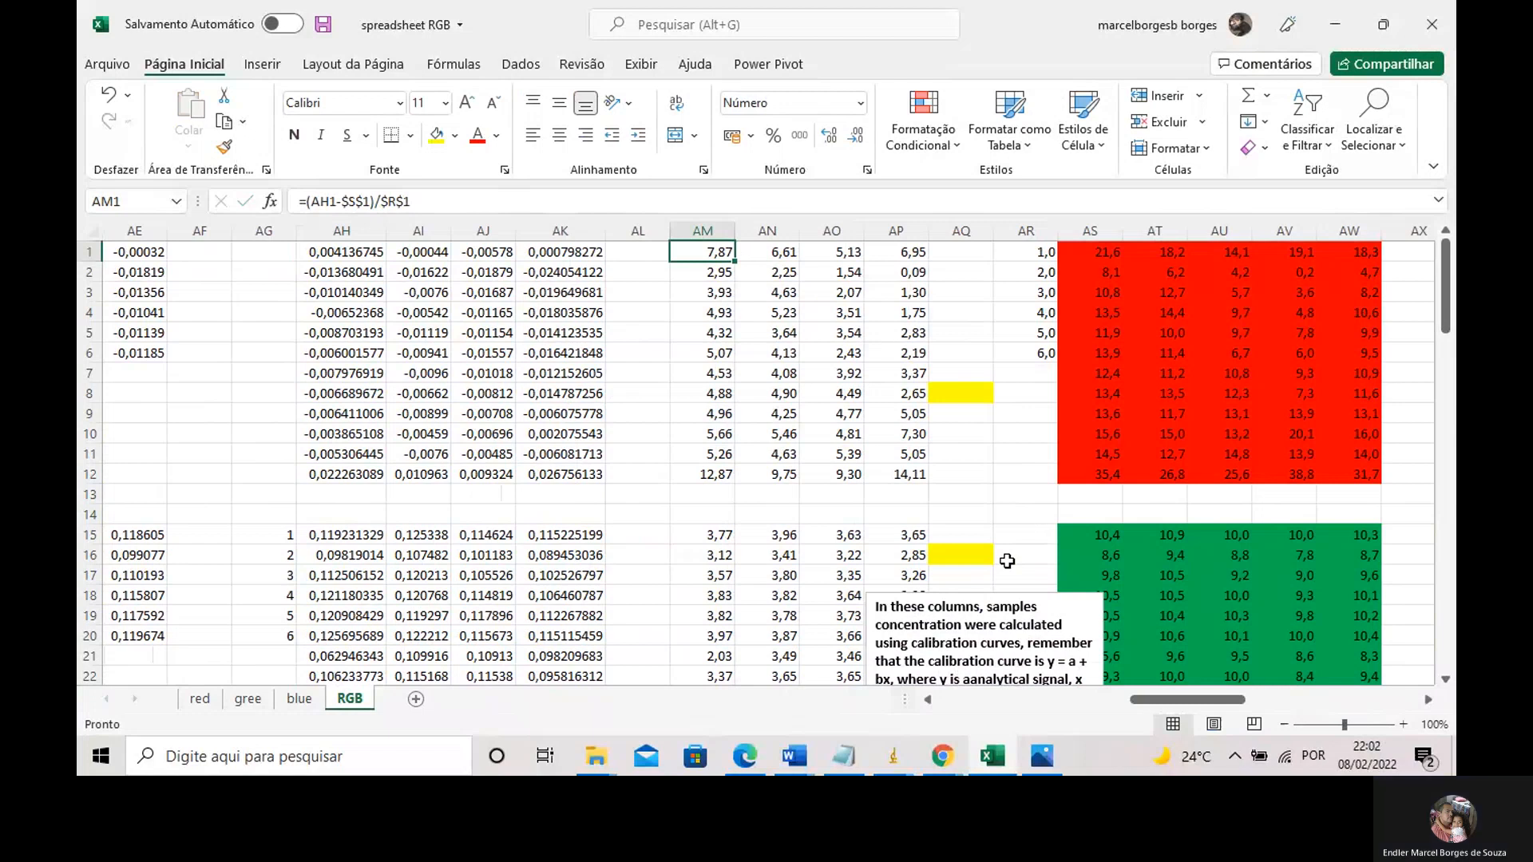
{"action": "left_click", "coordinate": [803, 314]}
{"action": "left_click_drag", "start_coordinate": [715, 253], "coordinate": [892, 472]}
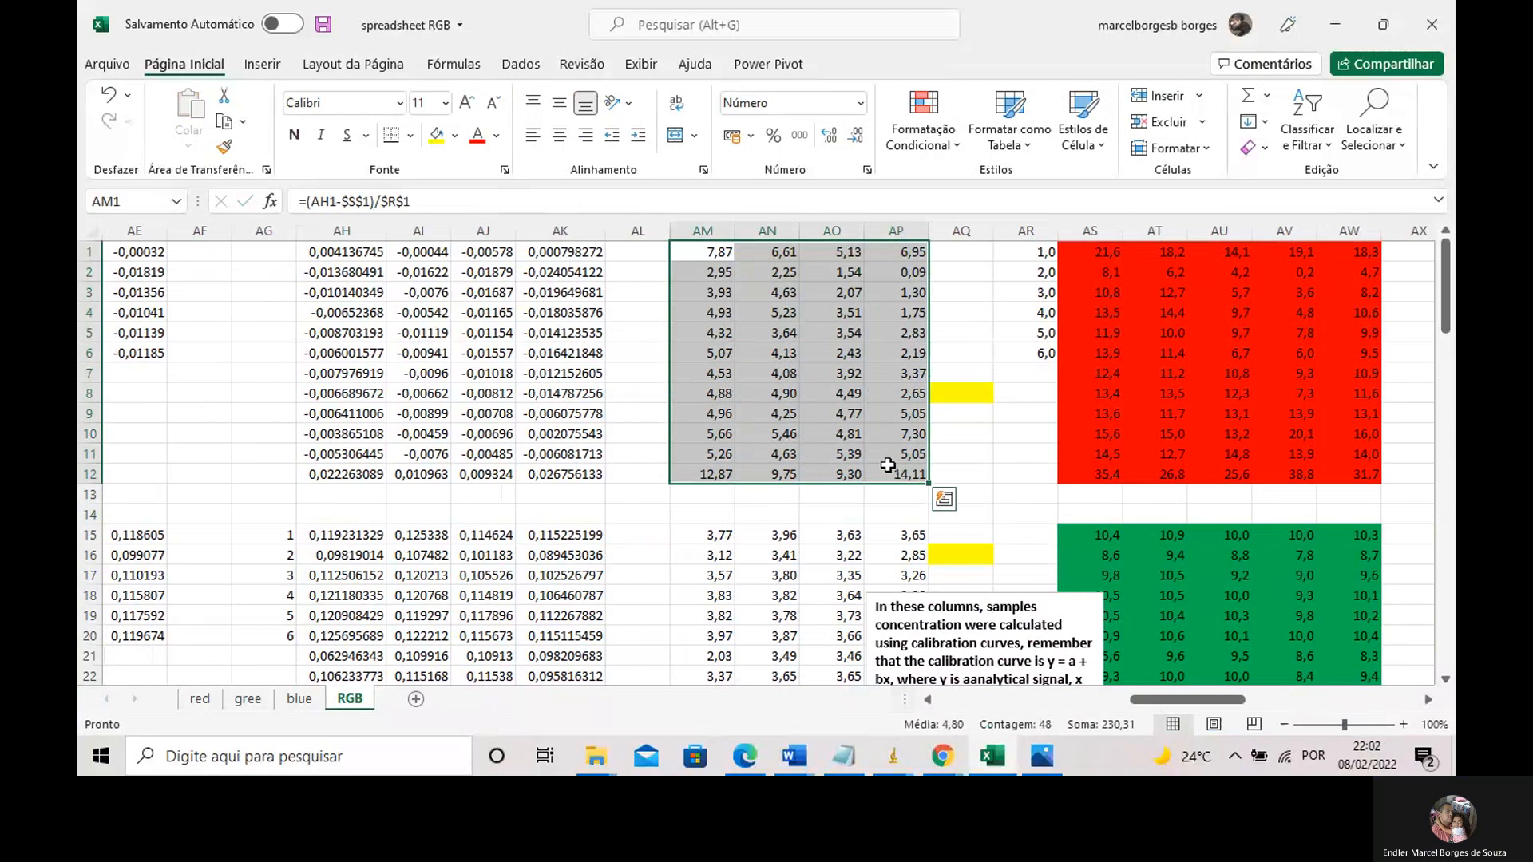
{"action": "left_click", "coordinate": [710, 249]}
{"action": "left_click_drag", "start_coordinate": [710, 244], "coordinate": [901, 473]}
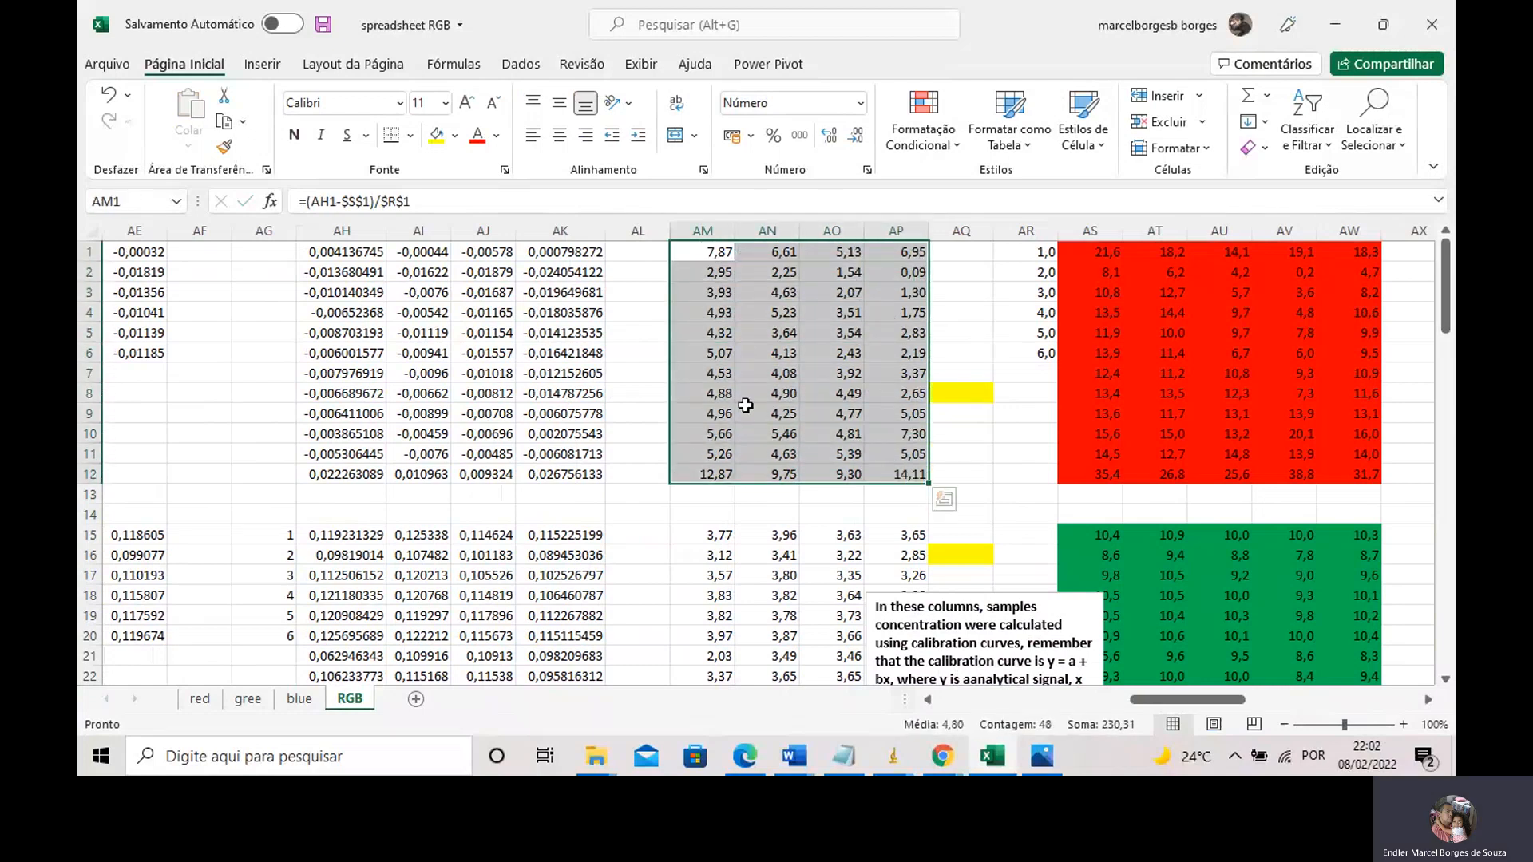
{"action": "left_click", "coordinate": [723, 252]}
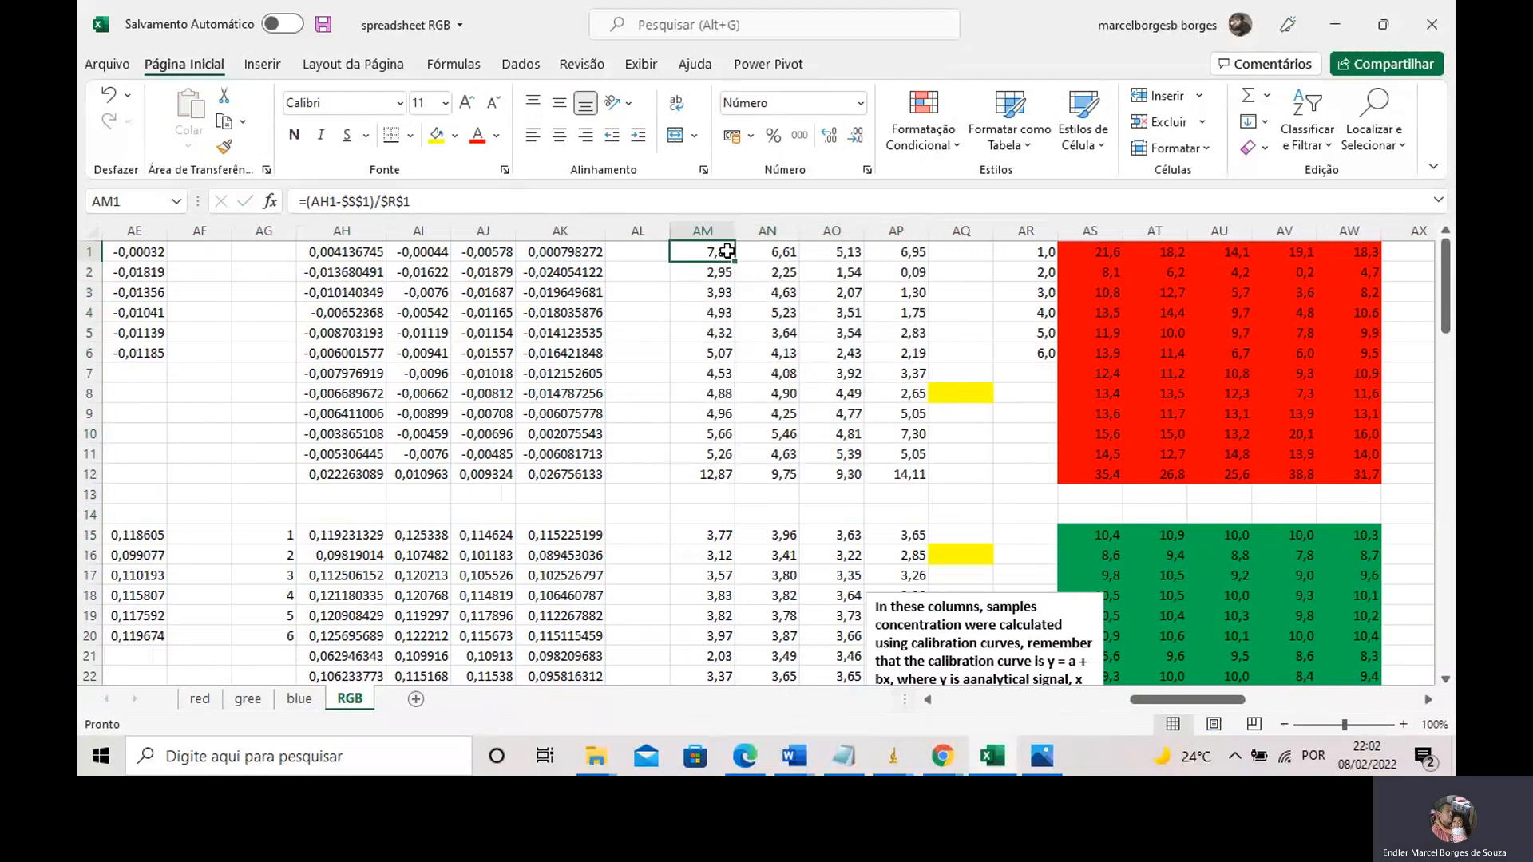
Examine how the concentration formula in AM1 uses the signal in AH1 with the intercept in S1 and slope in R1
{"action": "left_click", "coordinate": [534, 249]}
{"action": "left_click", "coordinate": [715, 252]}
{"action": "double_click", "coordinate": [715, 254]}
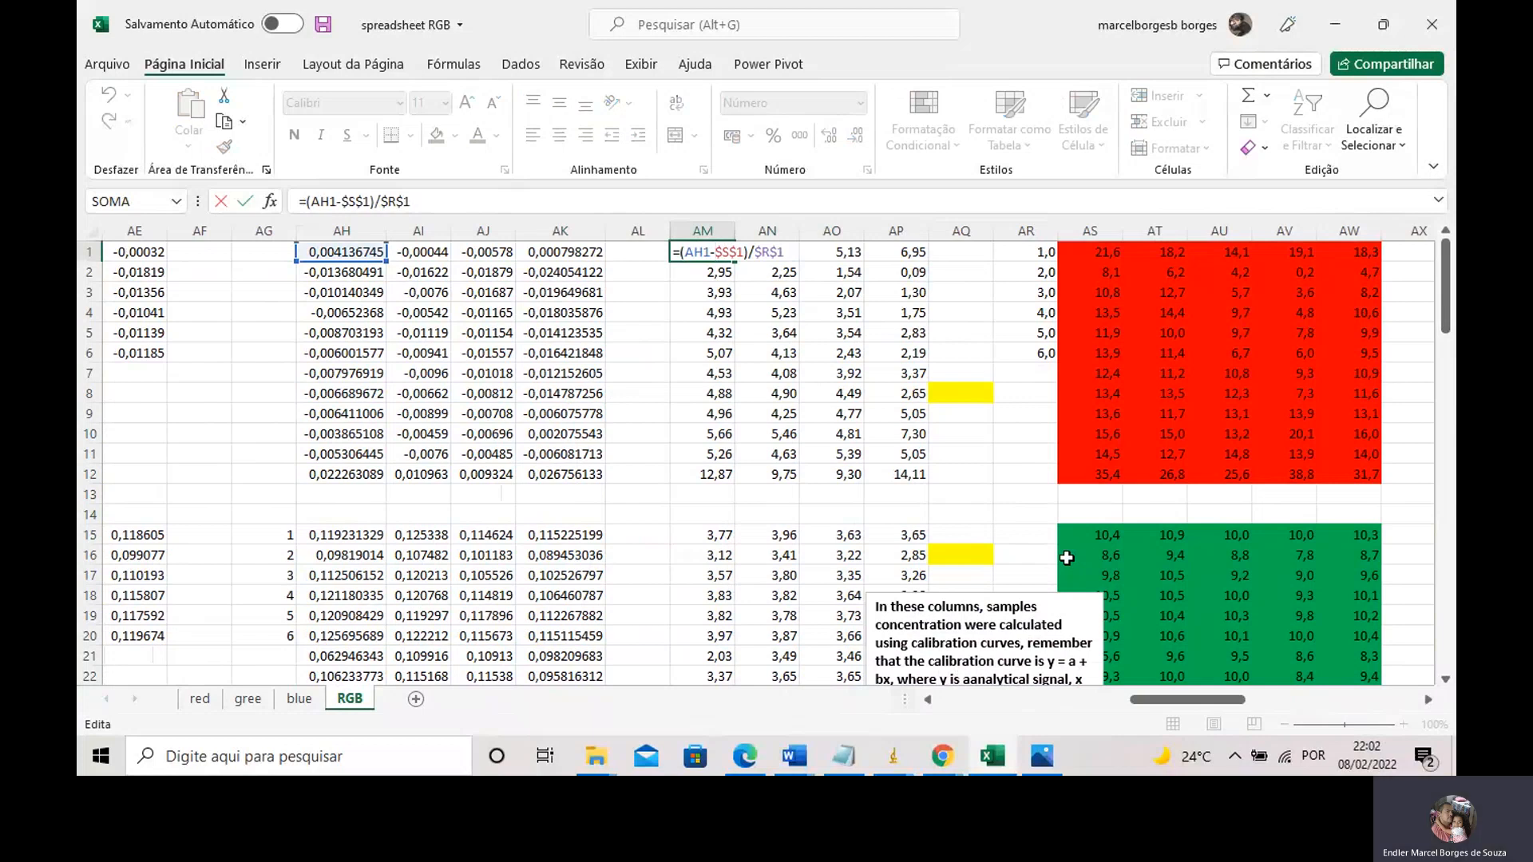
{"action": "left_click_drag", "start_coordinate": [1132, 700], "coordinate": [1260, 669]}
{"action": "left_click", "coordinate": [1125, 334]}
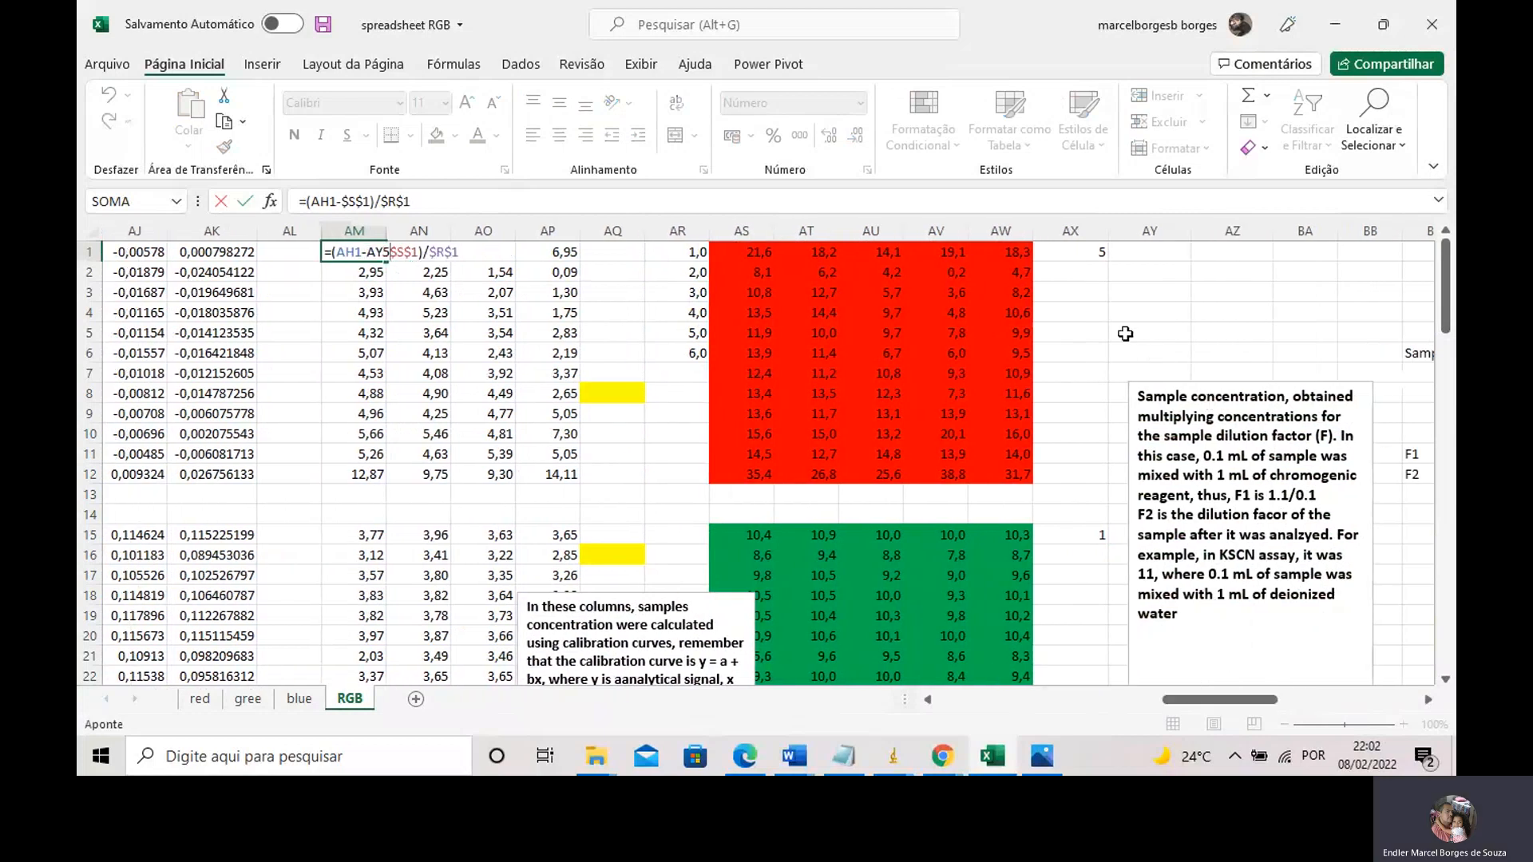
{"action": "key", "text": "Escape"}
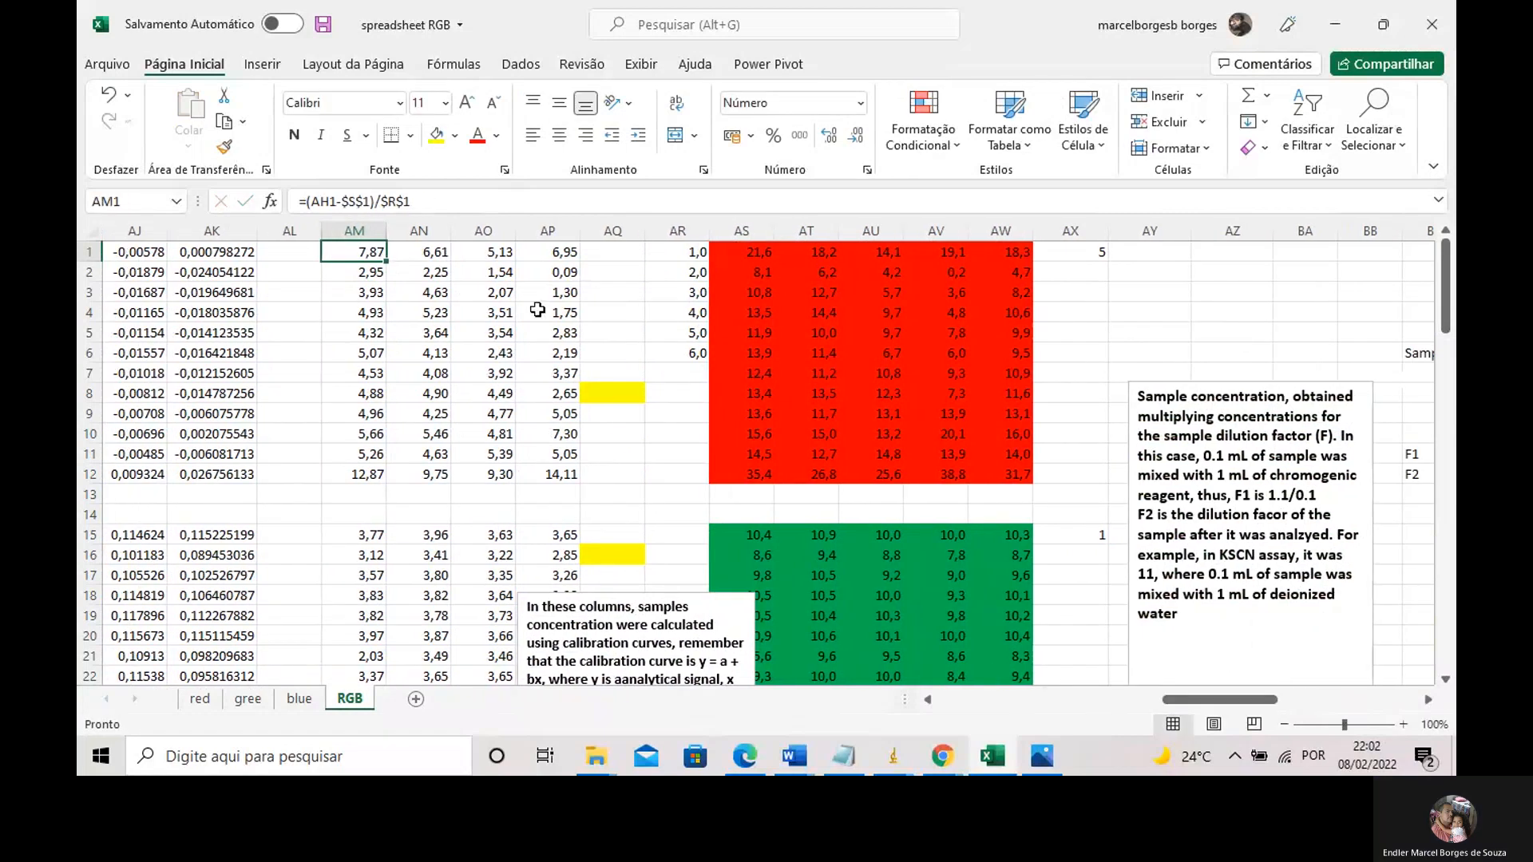
Read the note on calculating sample concentrations and view the sample preparation diagram around rows 46 to 65
{"action": "scroll", "coordinate": [543, 344], "scroll_direction": "down", "scroll_amount": 6}
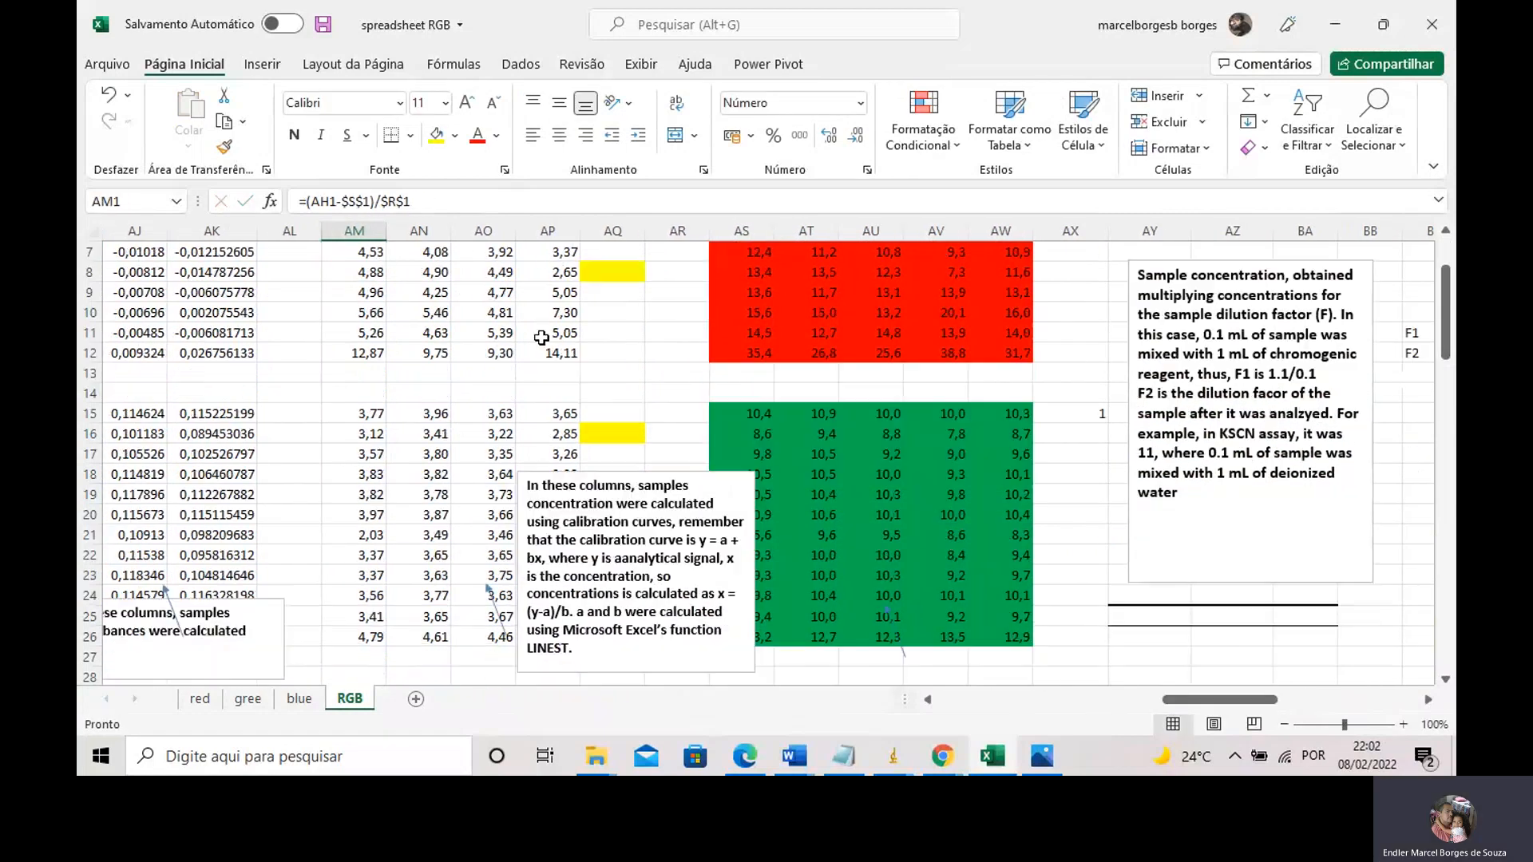
{"action": "scroll", "coordinate": [546, 351], "scroll_direction": "down", "scroll_amount": 12}
{"action": "left_click_drag", "start_coordinate": [1158, 699], "coordinate": [1036, 702]}
{"action": "scroll", "coordinate": [780, 472], "scroll_direction": "up", "scroll_amount": 4}
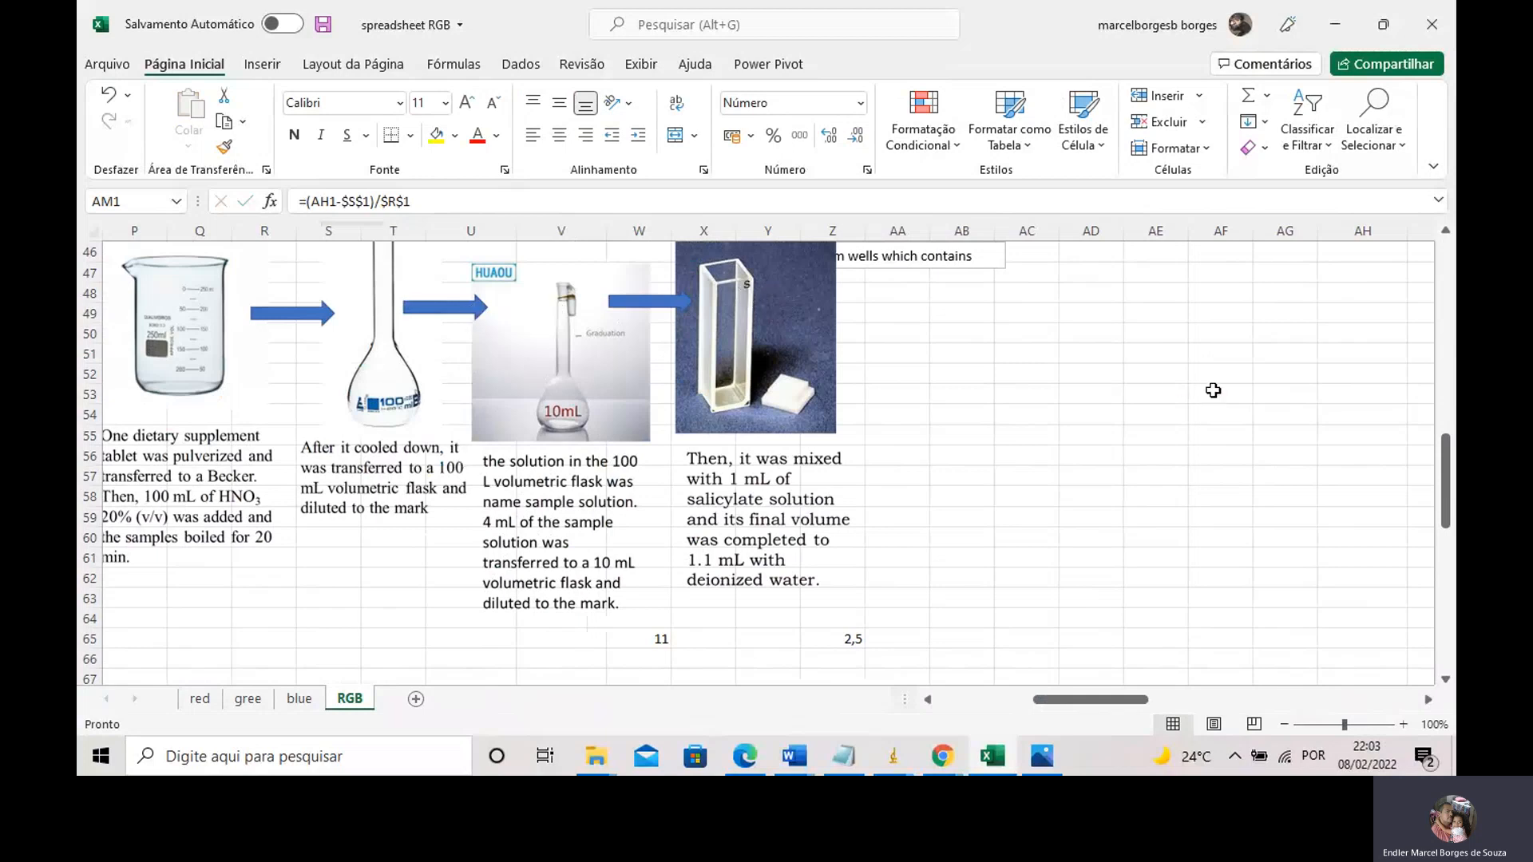
Examine the dilution factor formulas for F1 in BD11 and F2 in BD12 beside the sample concentration note
{"action": "scroll", "coordinate": [1214, 391], "scroll_direction": "up", "scroll_amount": 10}
{"action": "left_click_drag", "start_coordinate": [1138, 693], "coordinate": [1319, 688]}
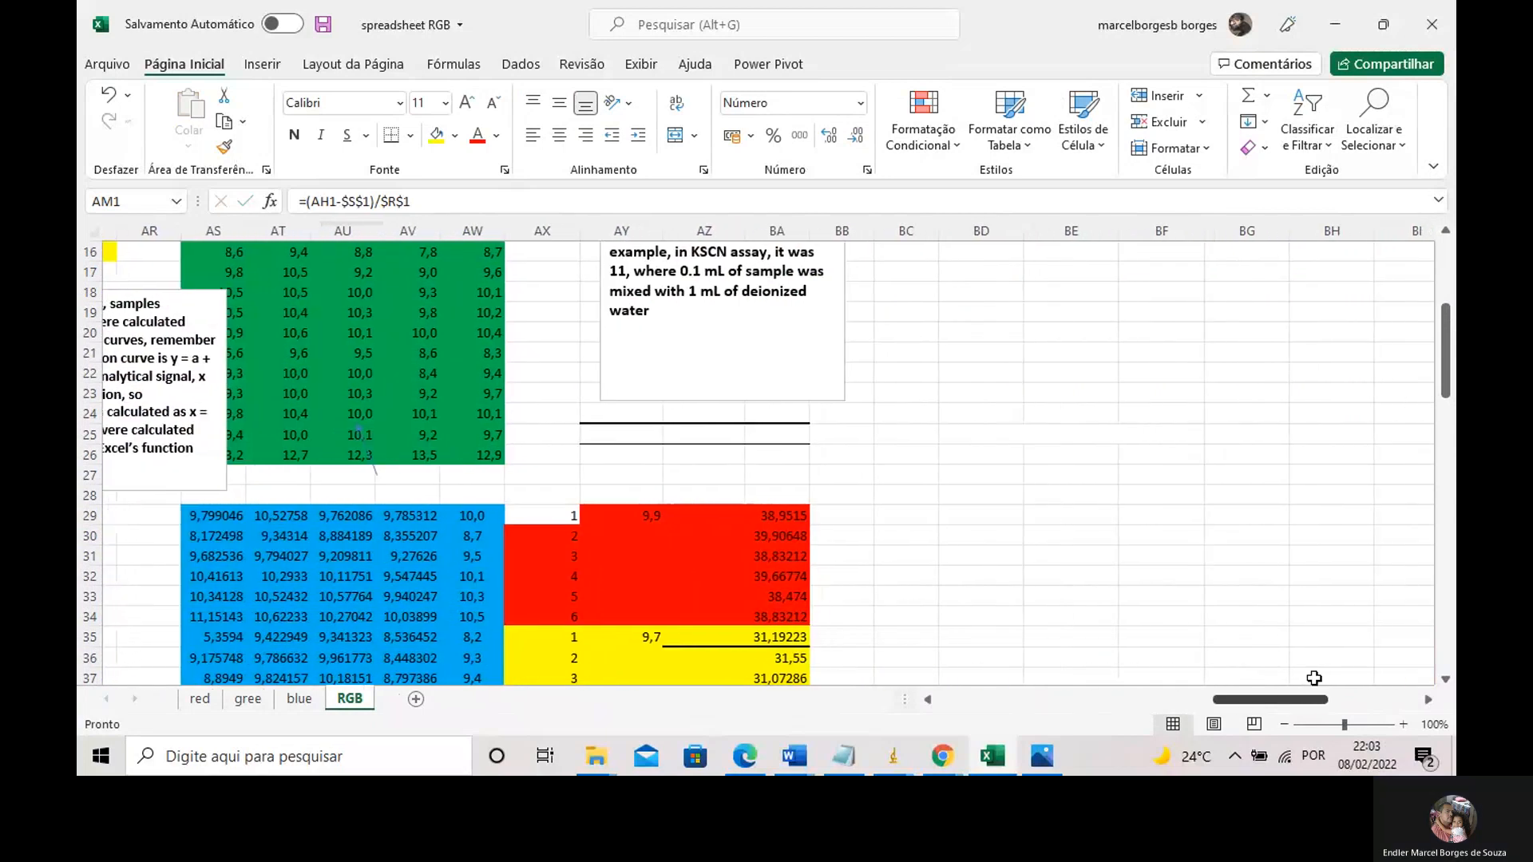
{"action": "scroll", "coordinate": [1016, 400], "scroll_direction": "up", "scroll_amount": 4}
{"action": "left_click", "coordinate": [1002, 394]}
{"action": "left_click", "coordinate": [990, 413]}
{"action": "left_click", "coordinate": [970, 395]}
{"action": "left_click", "coordinate": [966, 407]}
{"action": "left_click", "coordinate": [964, 396]}
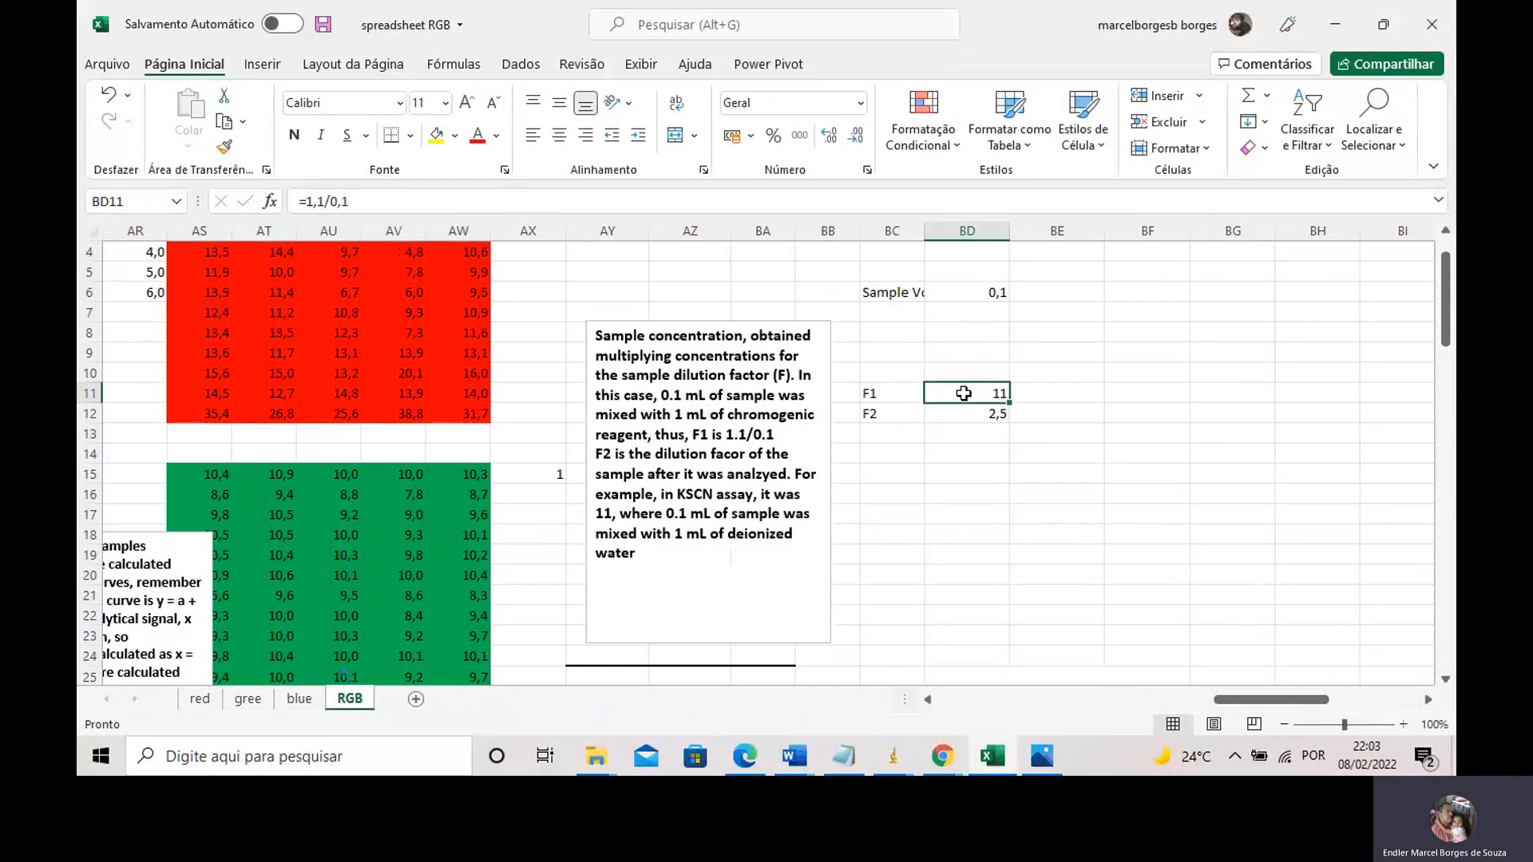
{"action": "left_click", "coordinate": [958, 415]}
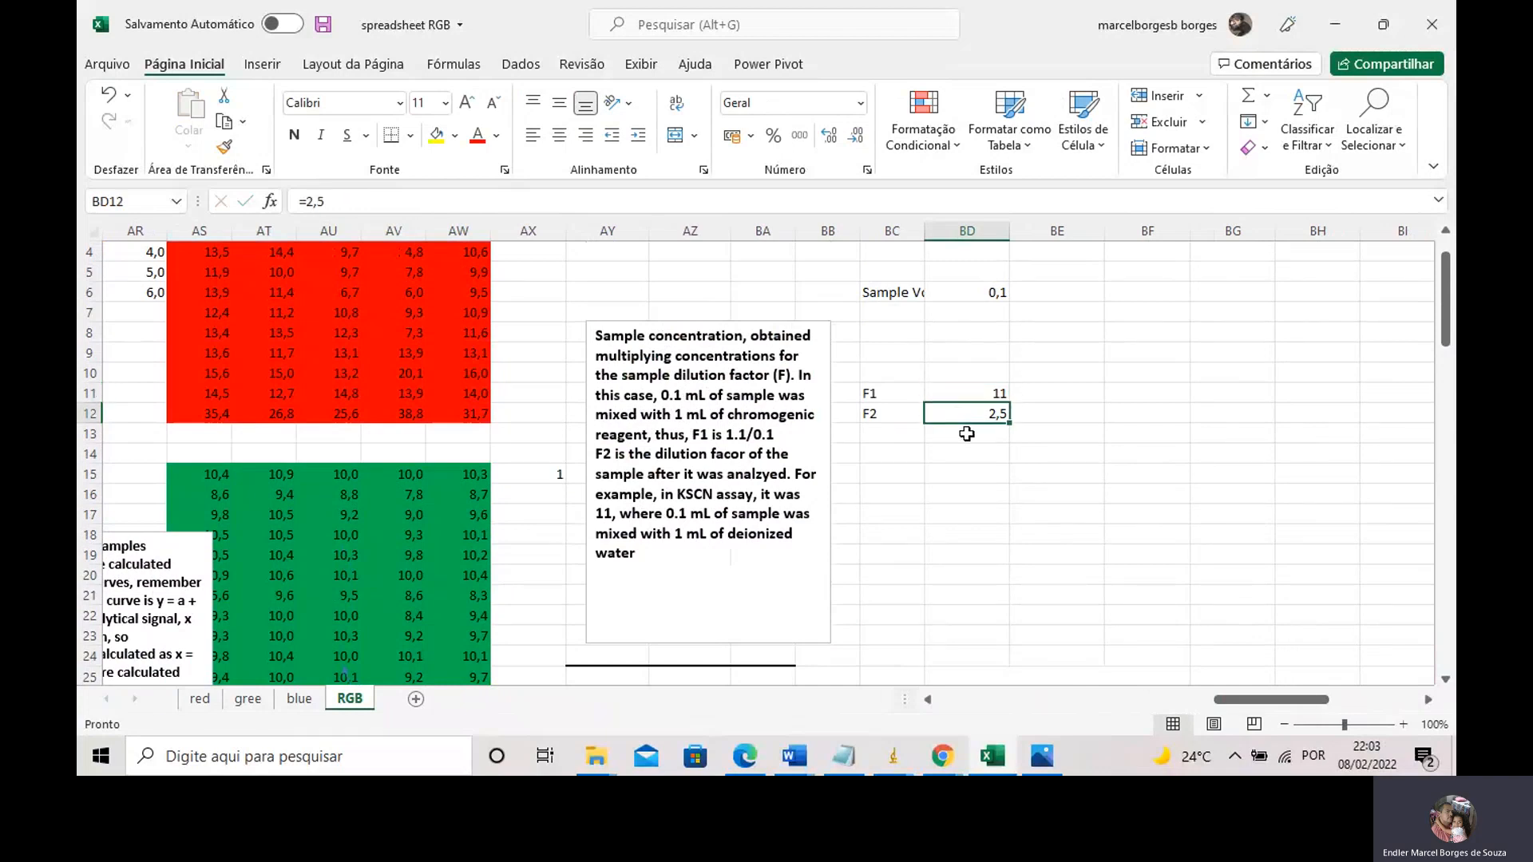
Return to the sample preparation diagram and review the 10 mL flask dilution and salicylate mixing stages
{"action": "left_click_drag", "start_coordinate": [1215, 701], "coordinate": [1164, 687]}
{"action": "scroll", "coordinate": [911, 468], "scroll_direction": "down", "scroll_amount": 19}
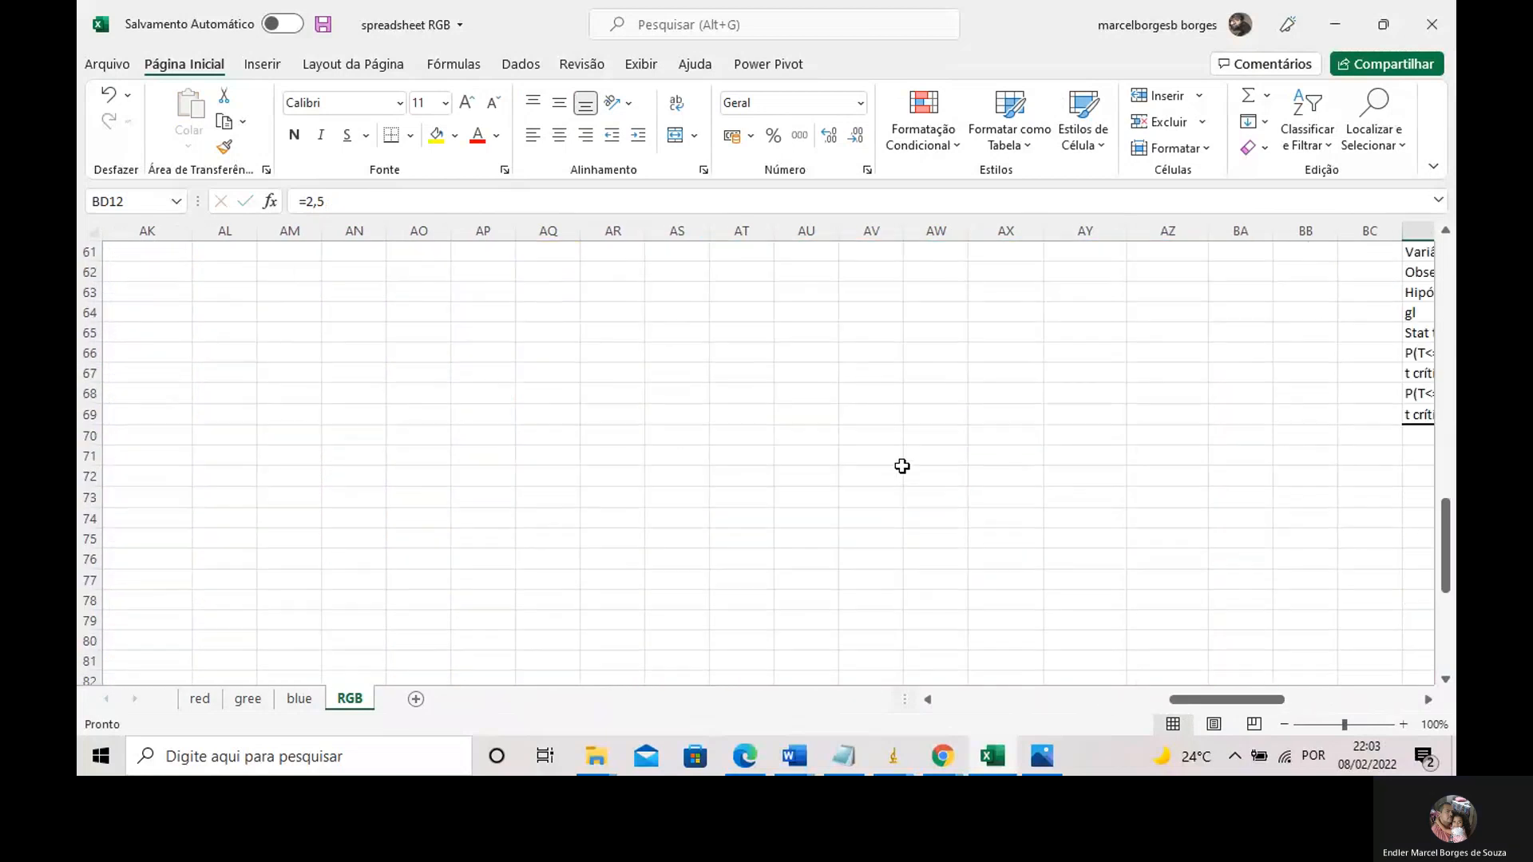
{"action": "scroll", "coordinate": [901, 467], "scroll_direction": "up", "scroll_amount": 4}
{"action": "left_click_drag", "start_coordinate": [1196, 699], "coordinate": [1066, 701]}
{"action": "scroll", "coordinate": [598, 355], "scroll_direction": "up", "scroll_amount": 1}
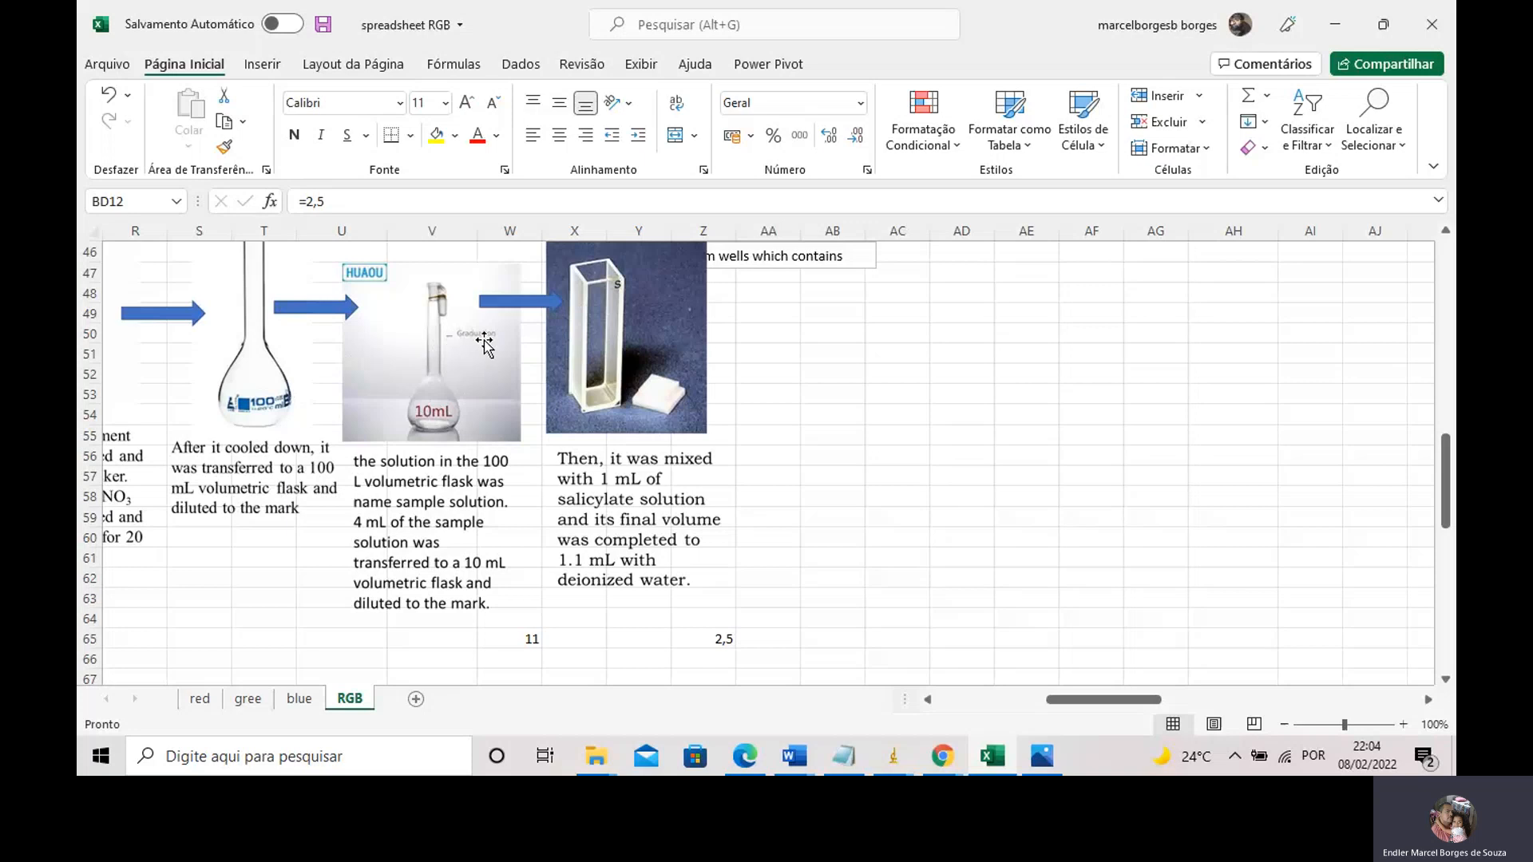
Set the F2 dilution factor in BD12 to =10
{"action": "scroll", "coordinate": [485, 343], "scroll_direction": "up", "scroll_amount": 10}
{"action": "left_click_drag", "start_coordinate": [1097, 698], "coordinate": [1260, 693]}
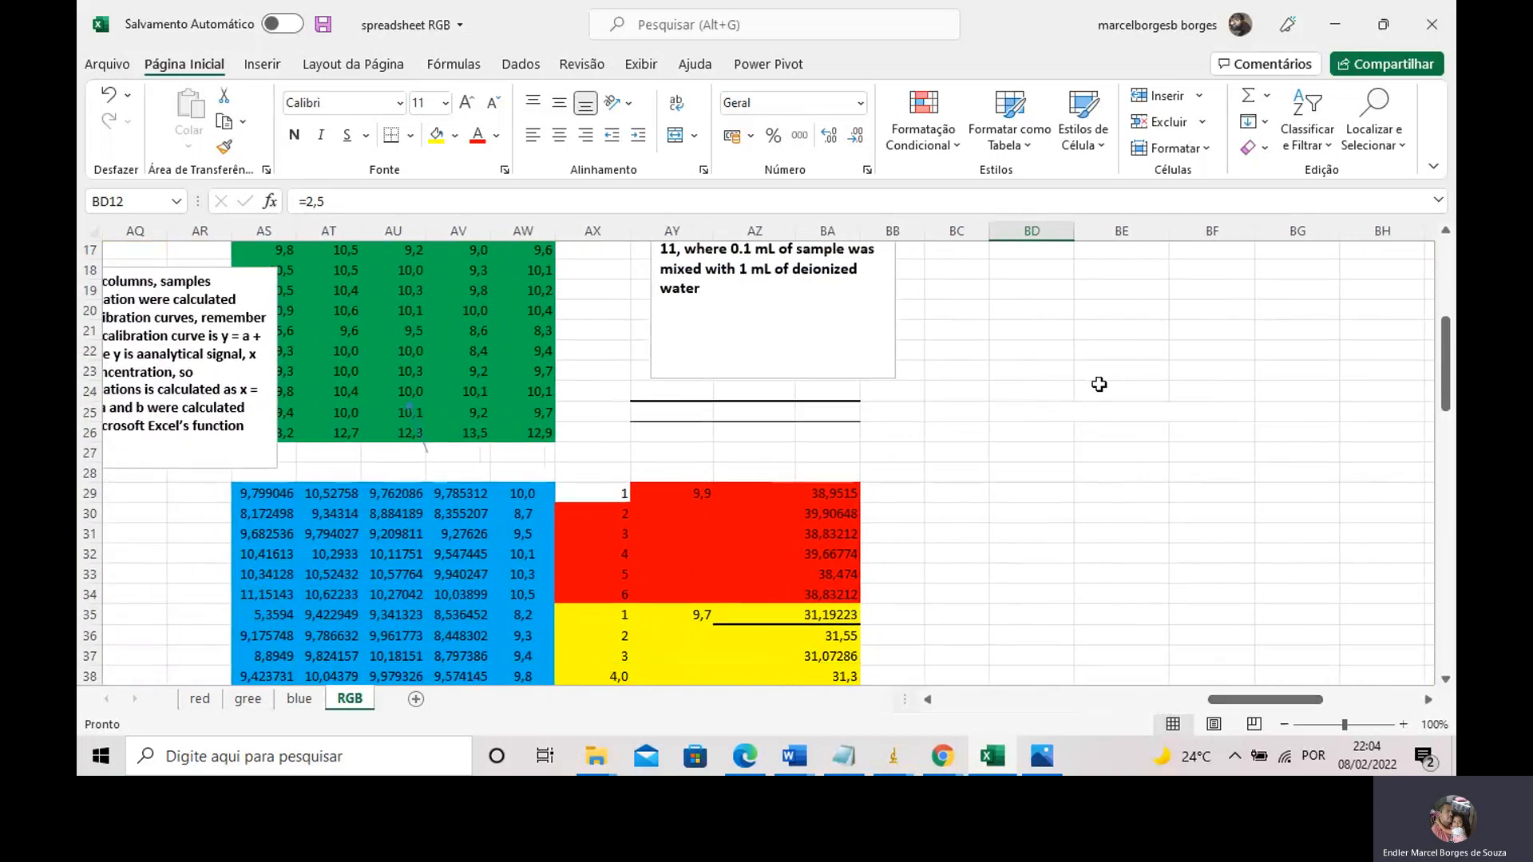
{"action": "scroll", "coordinate": [1099, 385], "scroll_direction": "down", "scroll_amount": 10}
{"action": "scroll", "coordinate": [1106, 399], "scroll_direction": "up", "scroll_amount": 15}
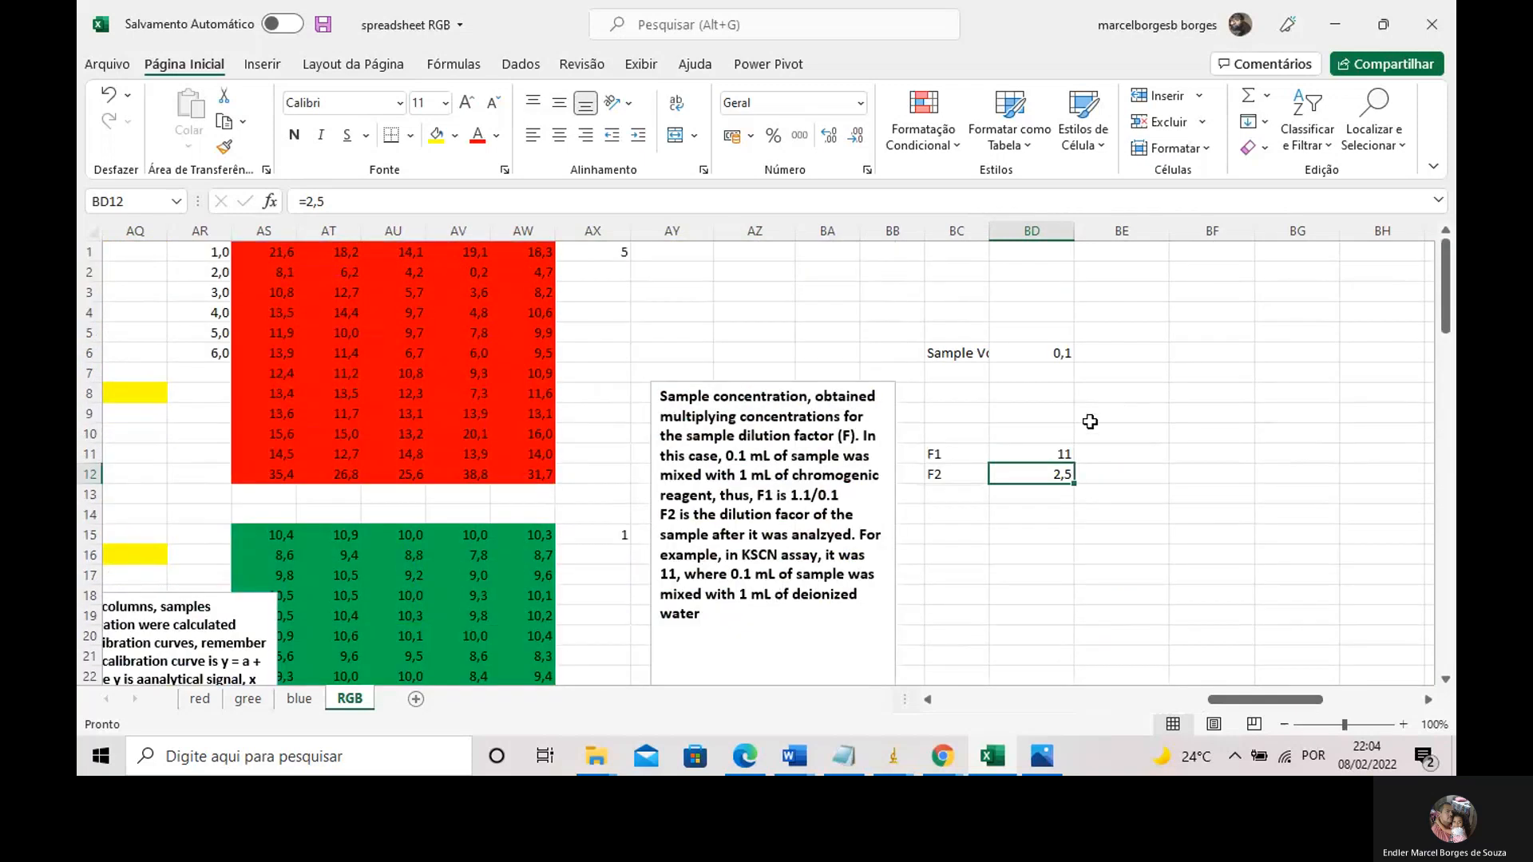
{"action": "left_click", "coordinate": [1062, 451]}
{"action": "left_click", "coordinate": [1044, 478]}
{"action": "double_click", "coordinate": [1055, 474]}
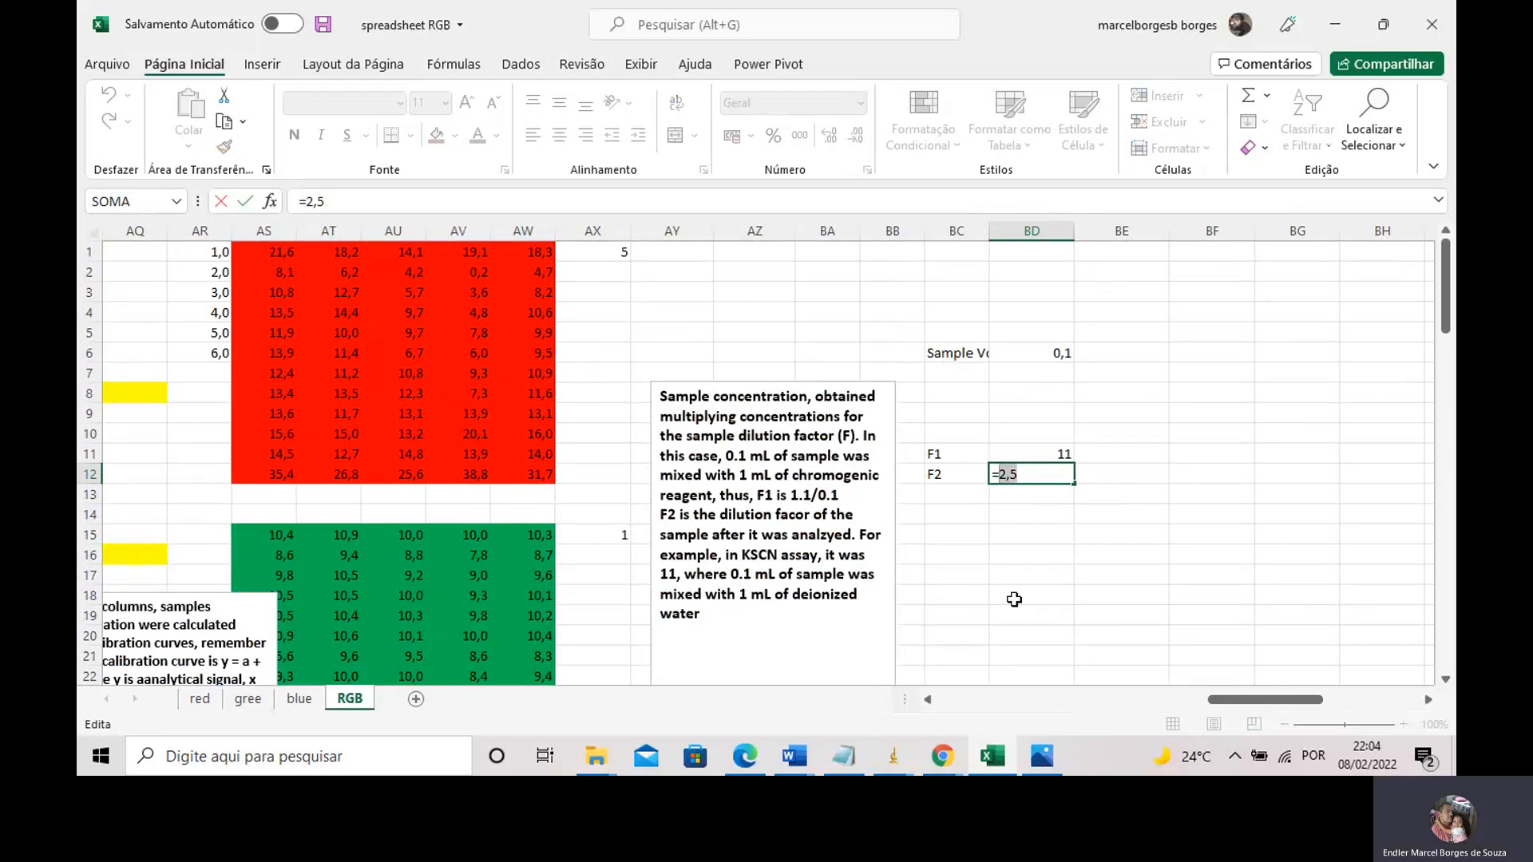
{"action": "type", "text": "0"}
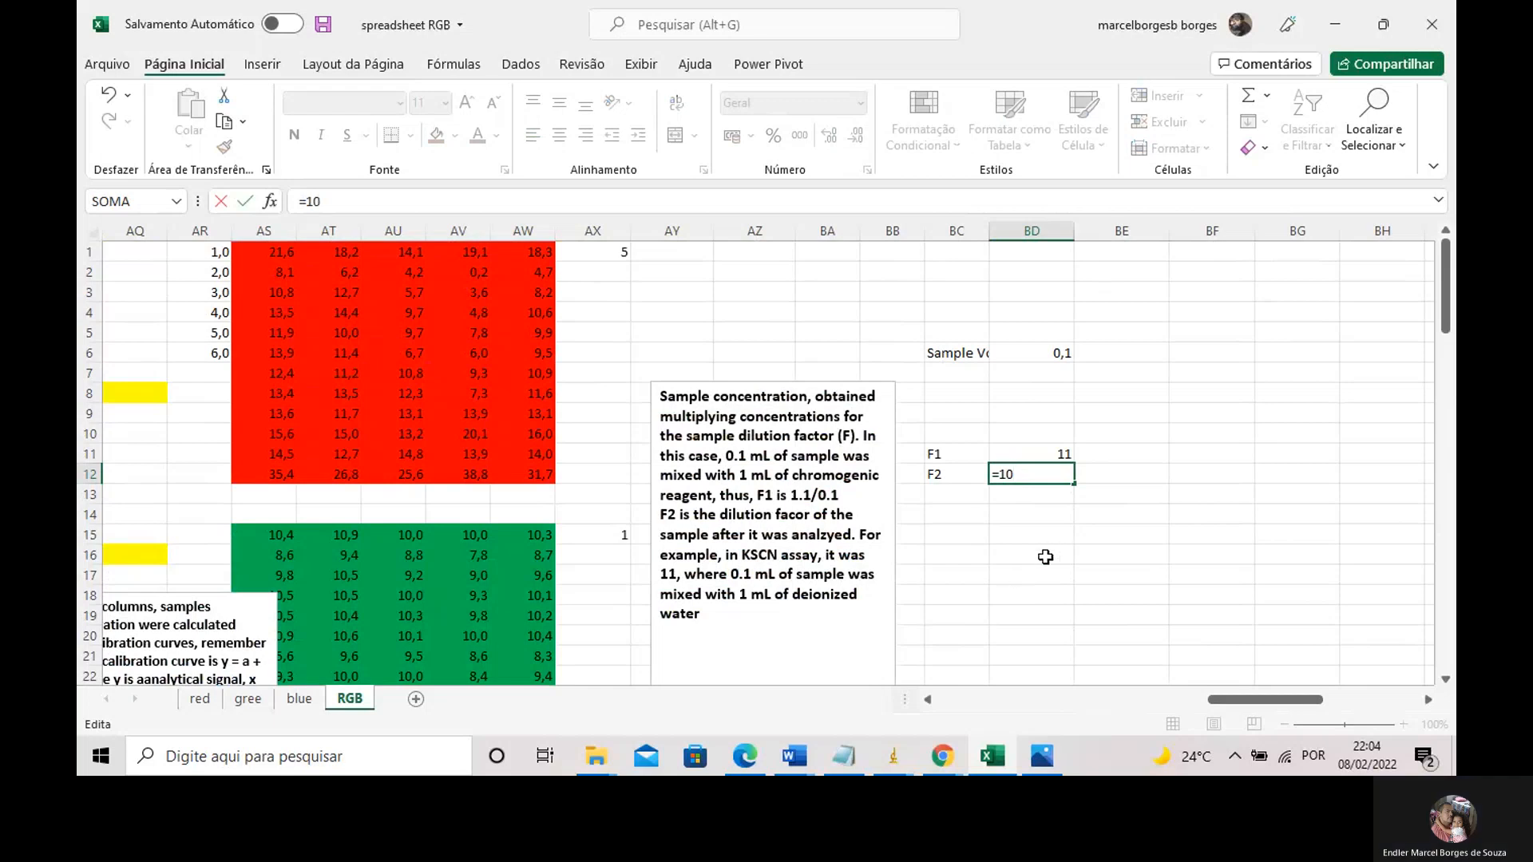
{"action": "key", "text": "Return"}
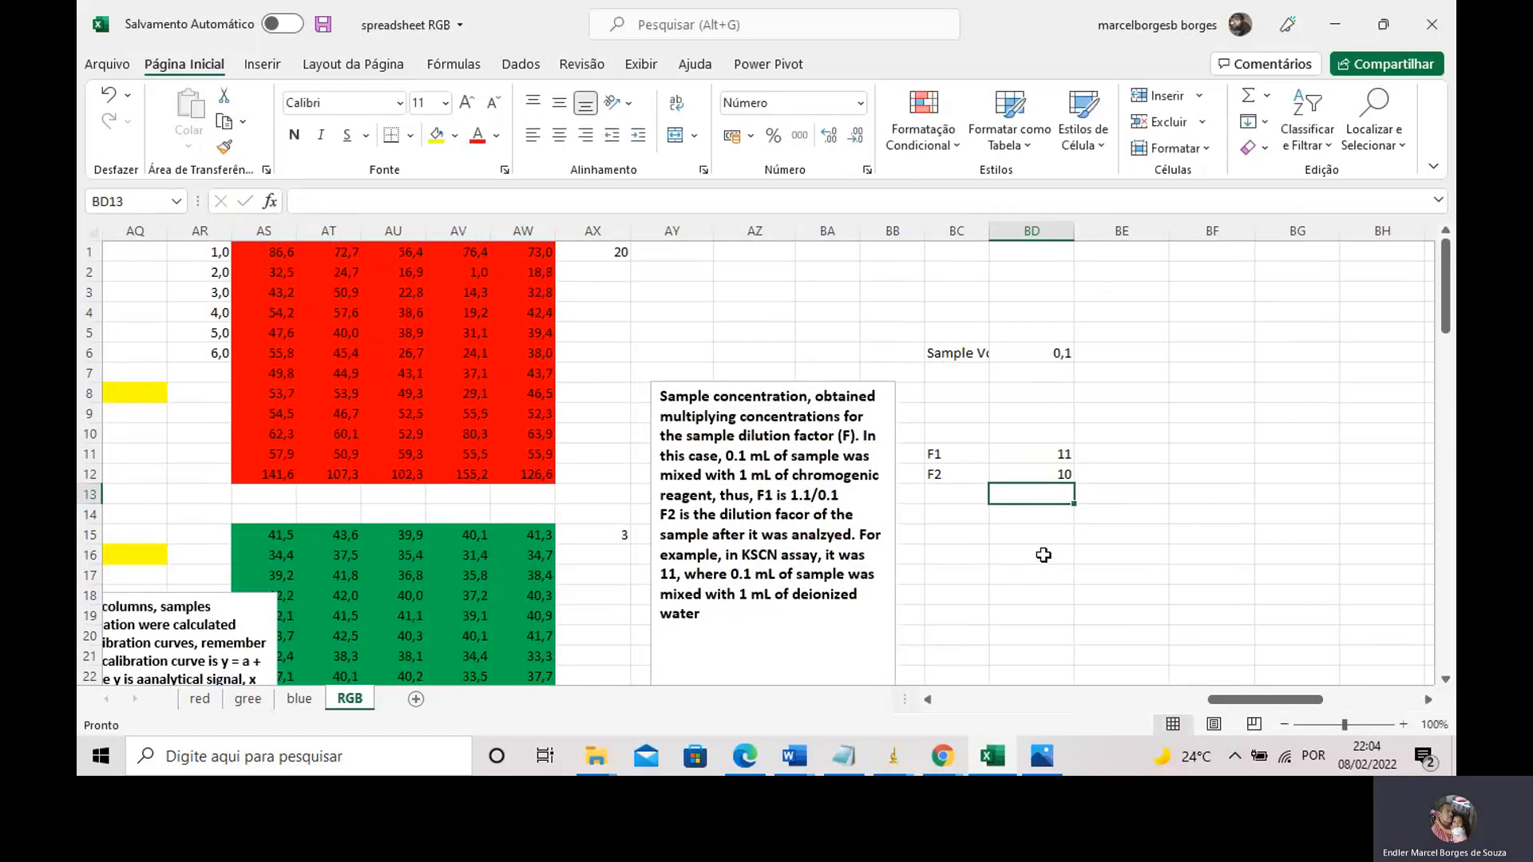
Check the dilution factors in BD11 and BD12, and review the sample concentration blocks down to row 40
{"action": "left_click", "coordinate": [1050, 454]}
{"action": "key", "text": "Down"}
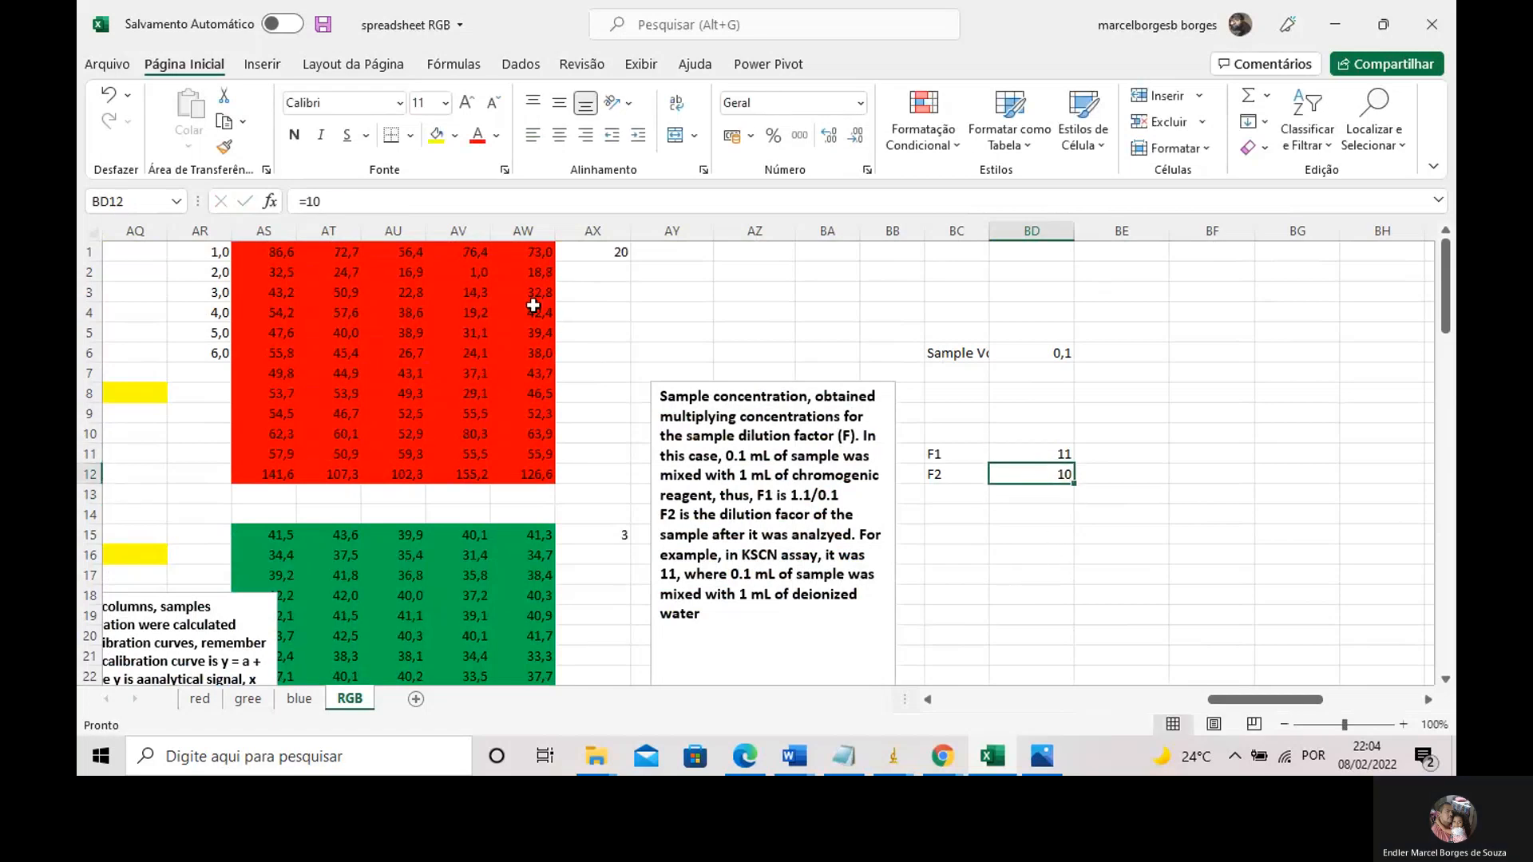
{"action": "scroll", "coordinate": [544, 346], "scroll_direction": "down", "scroll_amount": 6}
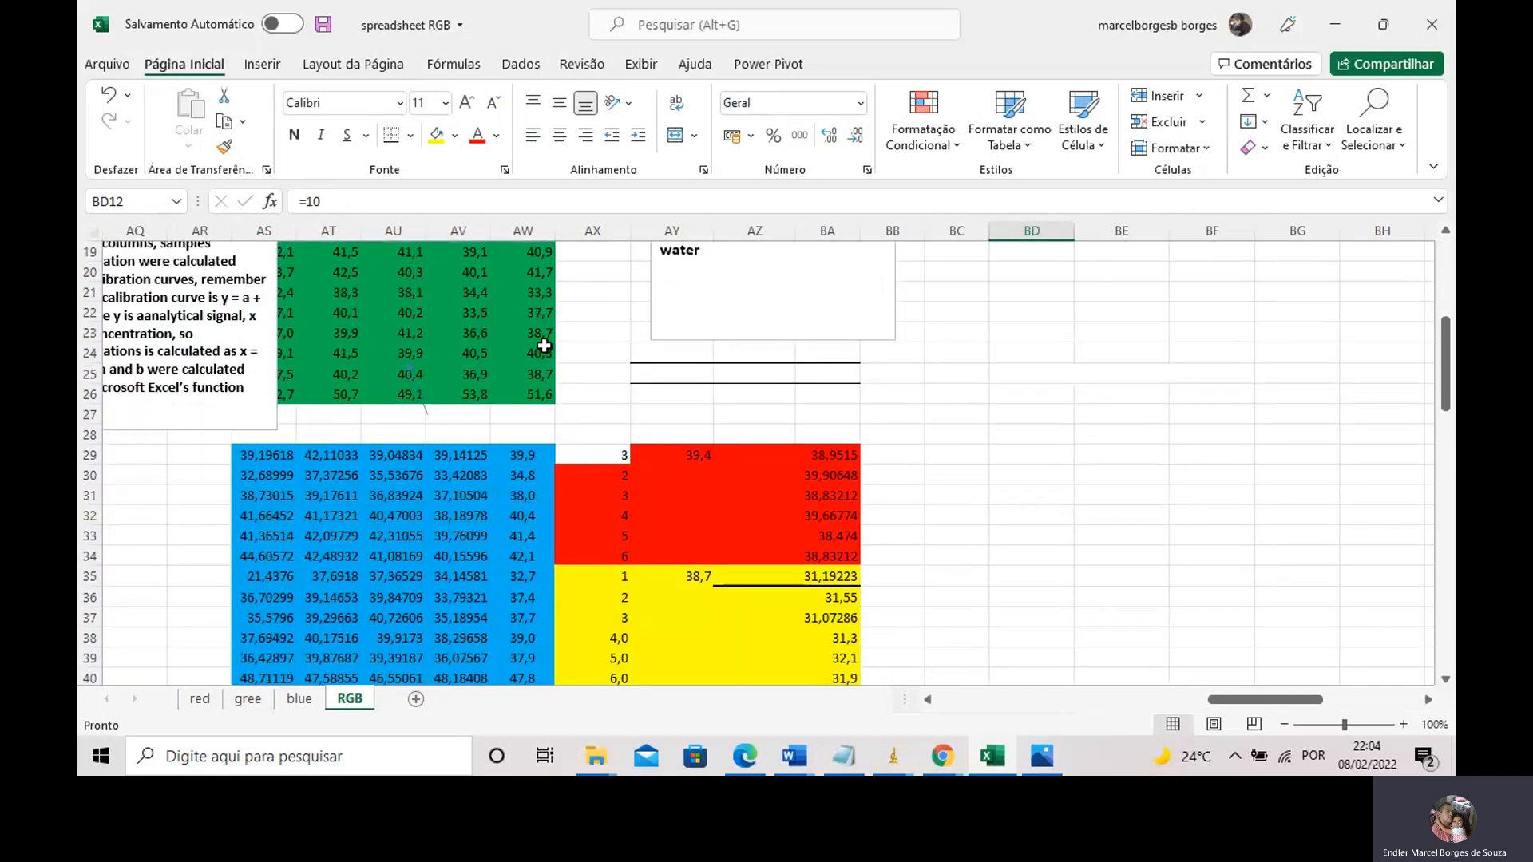
{"action": "scroll", "coordinate": [544, 346], "scroll_direction": "down", "scroll_amount": 2}
{"action": "scroll", "coordinate": [554, 359], "scroll_direction": "up", "scroll_amount": 8}
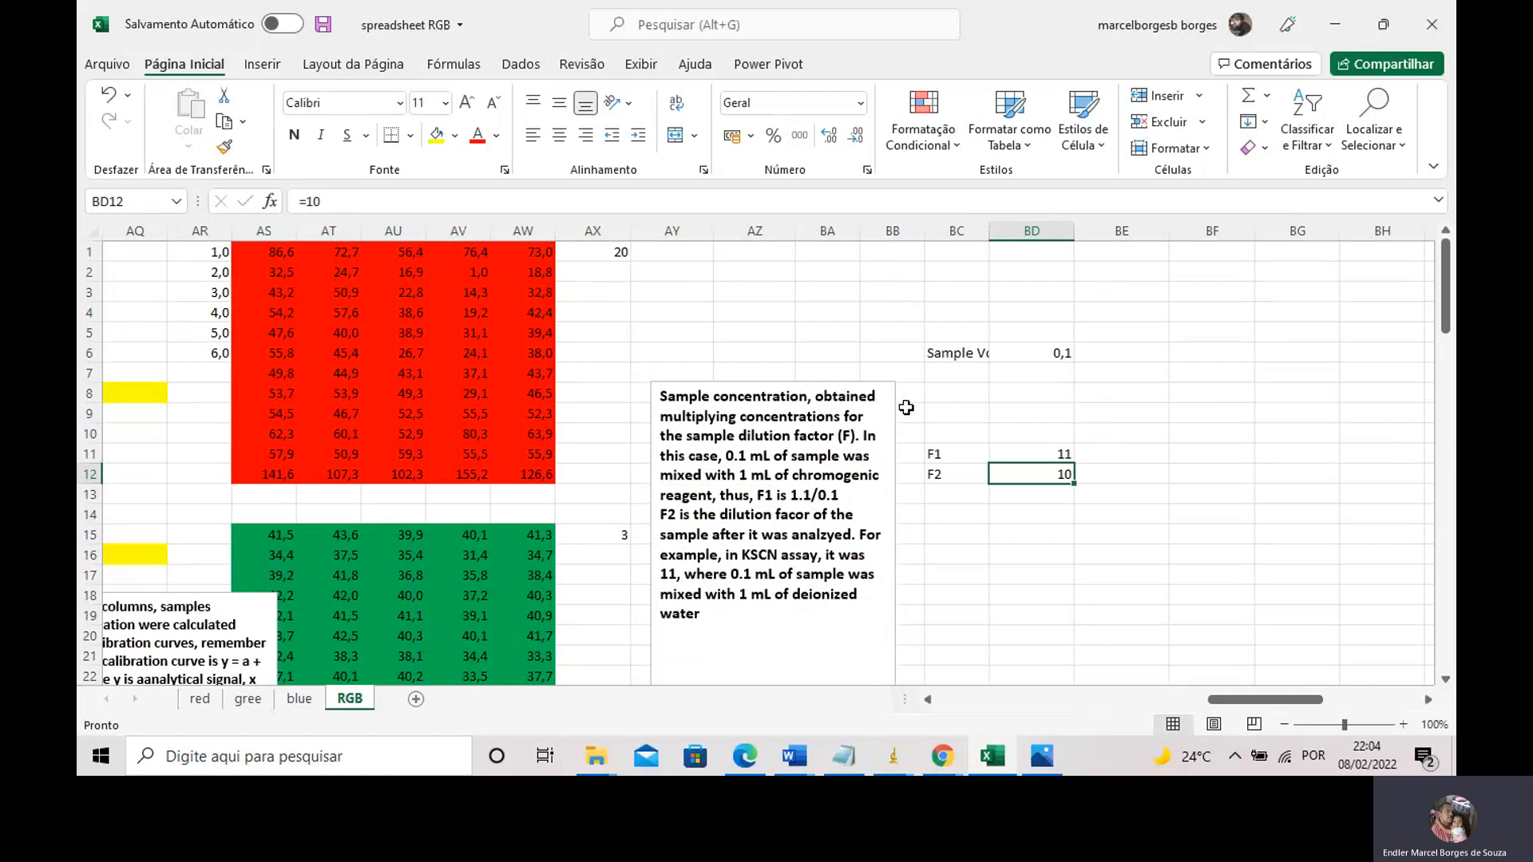
Examine the sample concentration formula in AU2 and the blue block of concentrations in AS29:AV40
{"action": "left_click", "coordinate": [411, 273]}
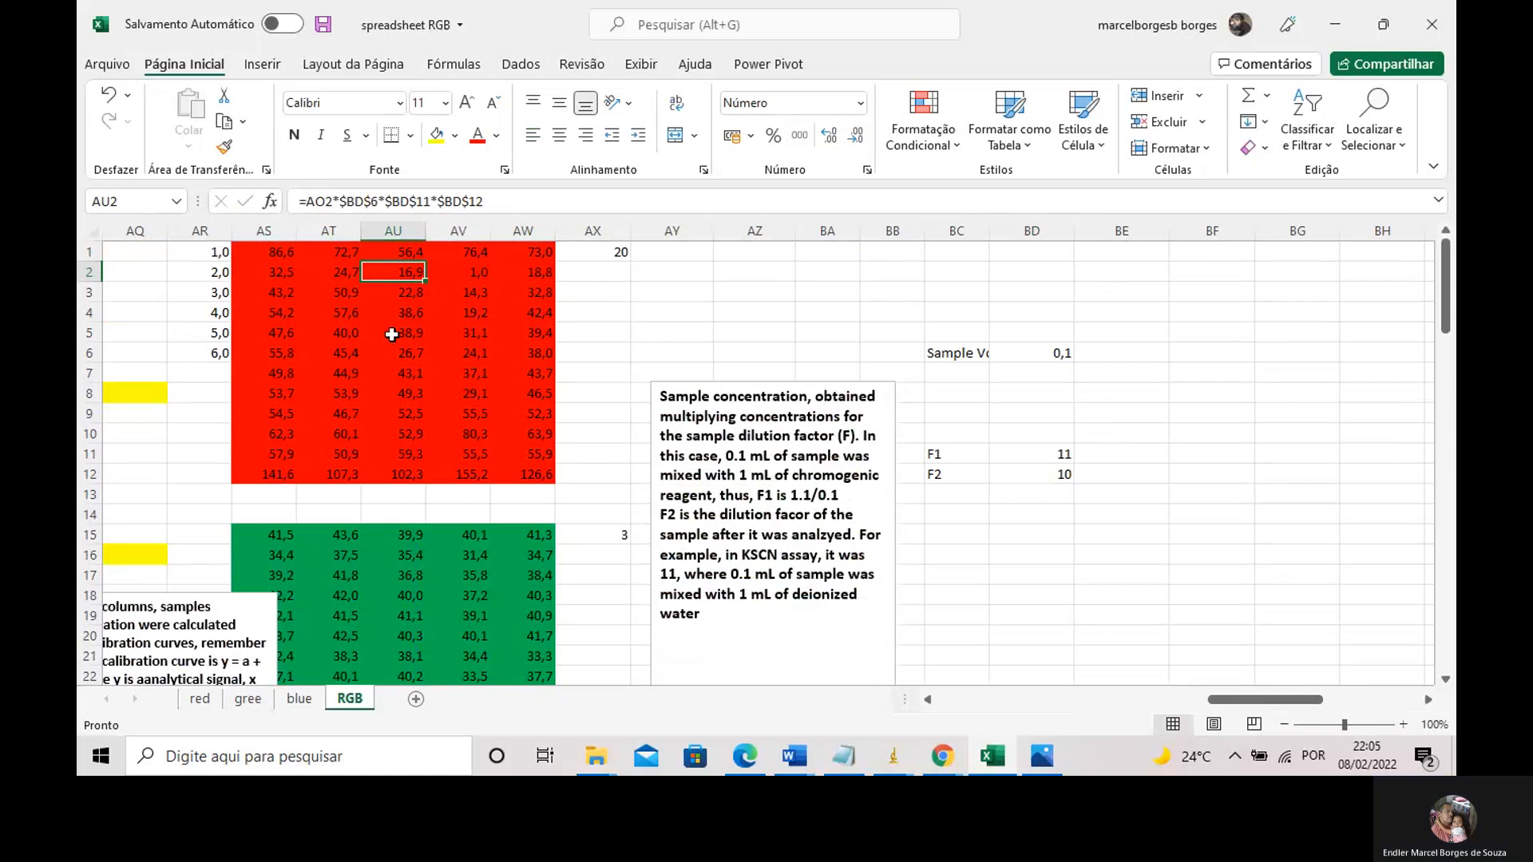
{"action": "scroll", "coordinate": [426, 352], "scroll_direction": "down", "scroll_amount": 7}
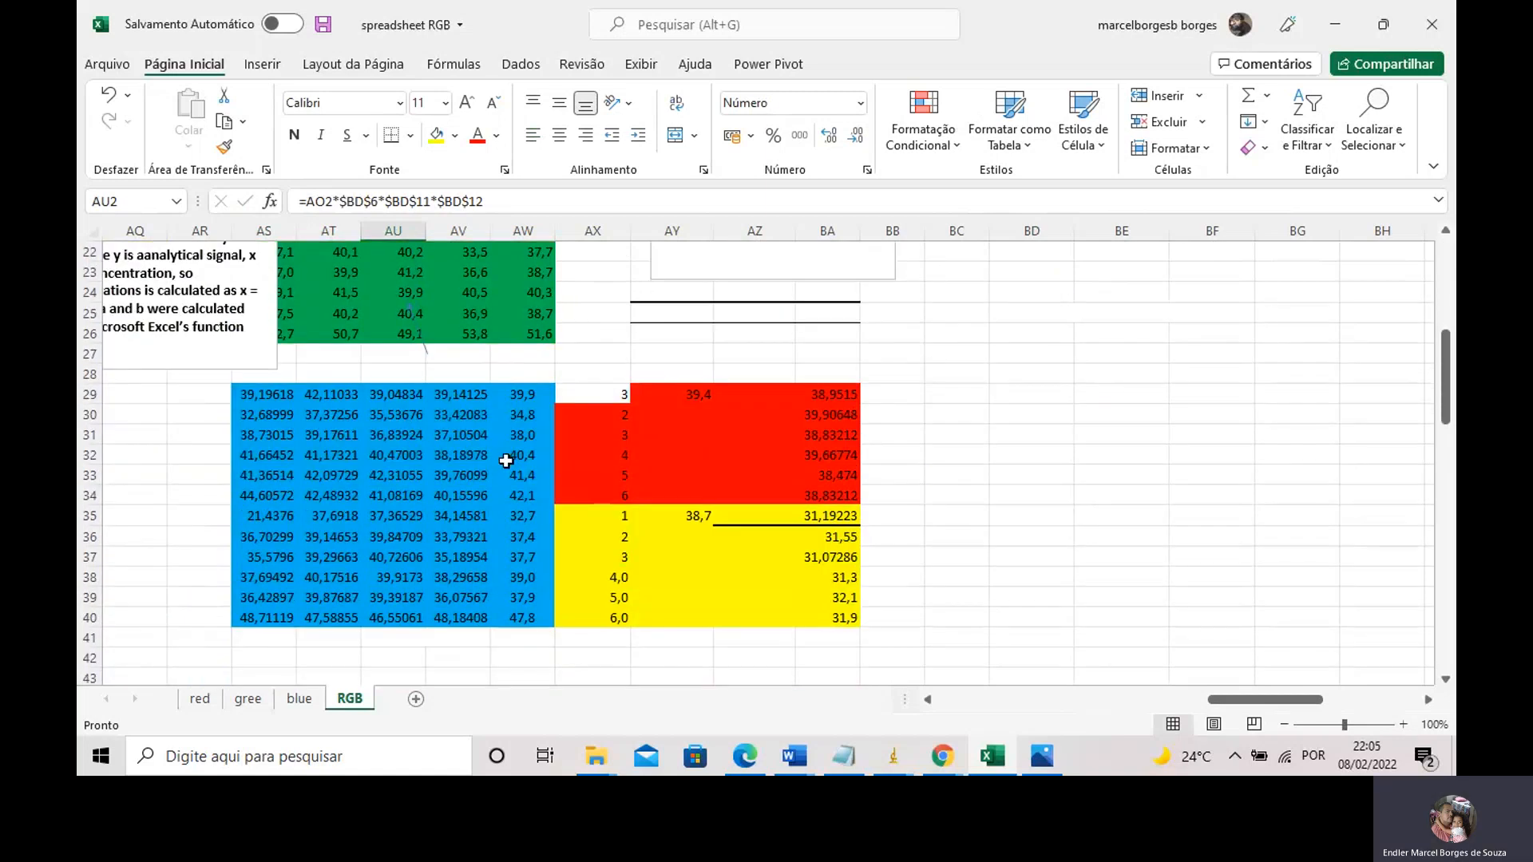
{"action": "left_click_drag", "start_coordinate": [278, 401], "coordinate": [485, 612]}
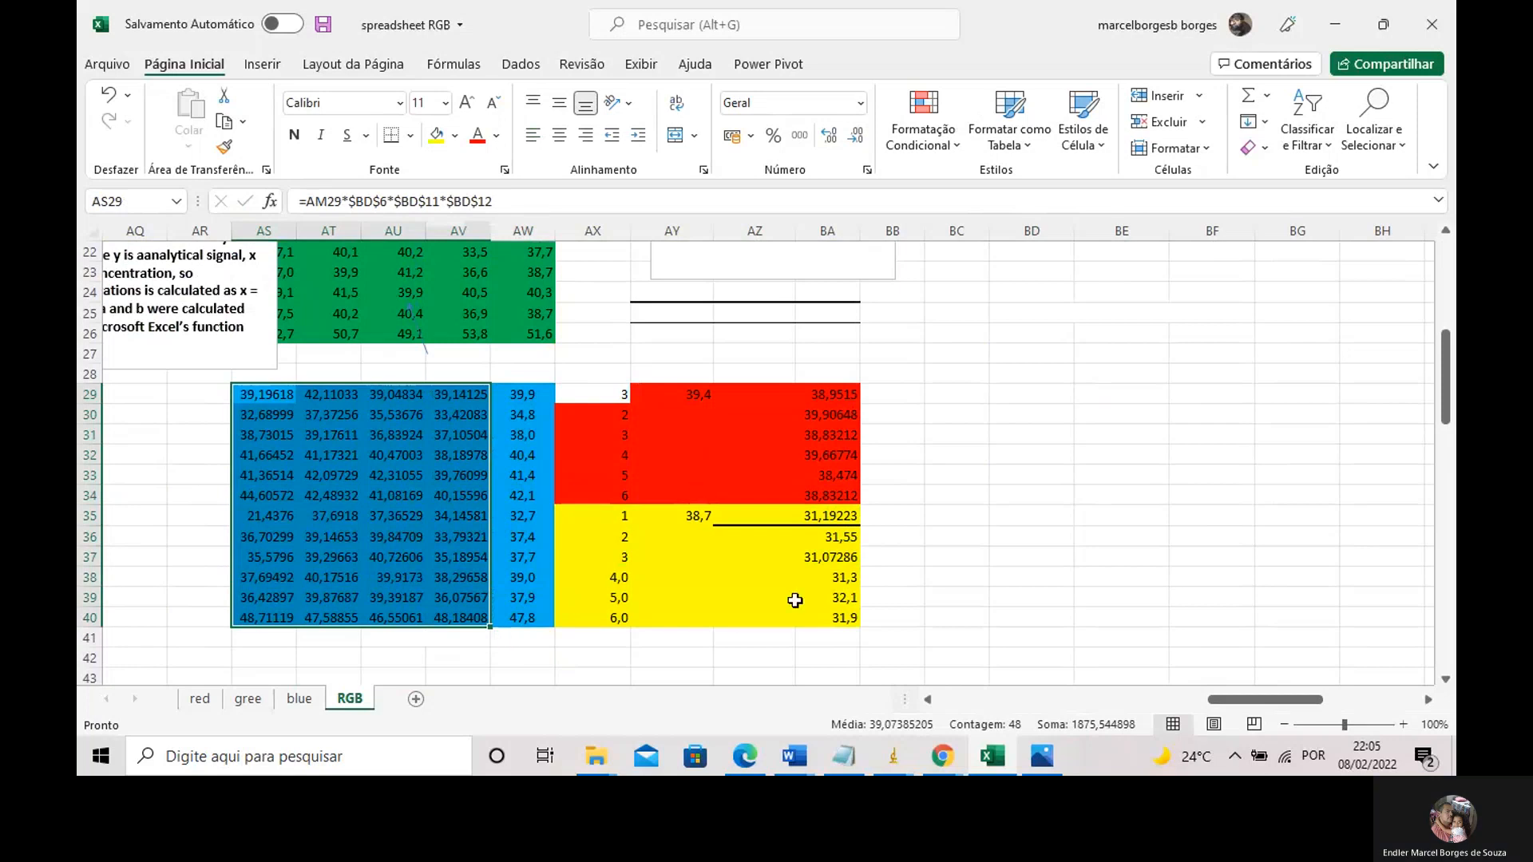
{"action": "left_click", "coordinate": [823, 374]}
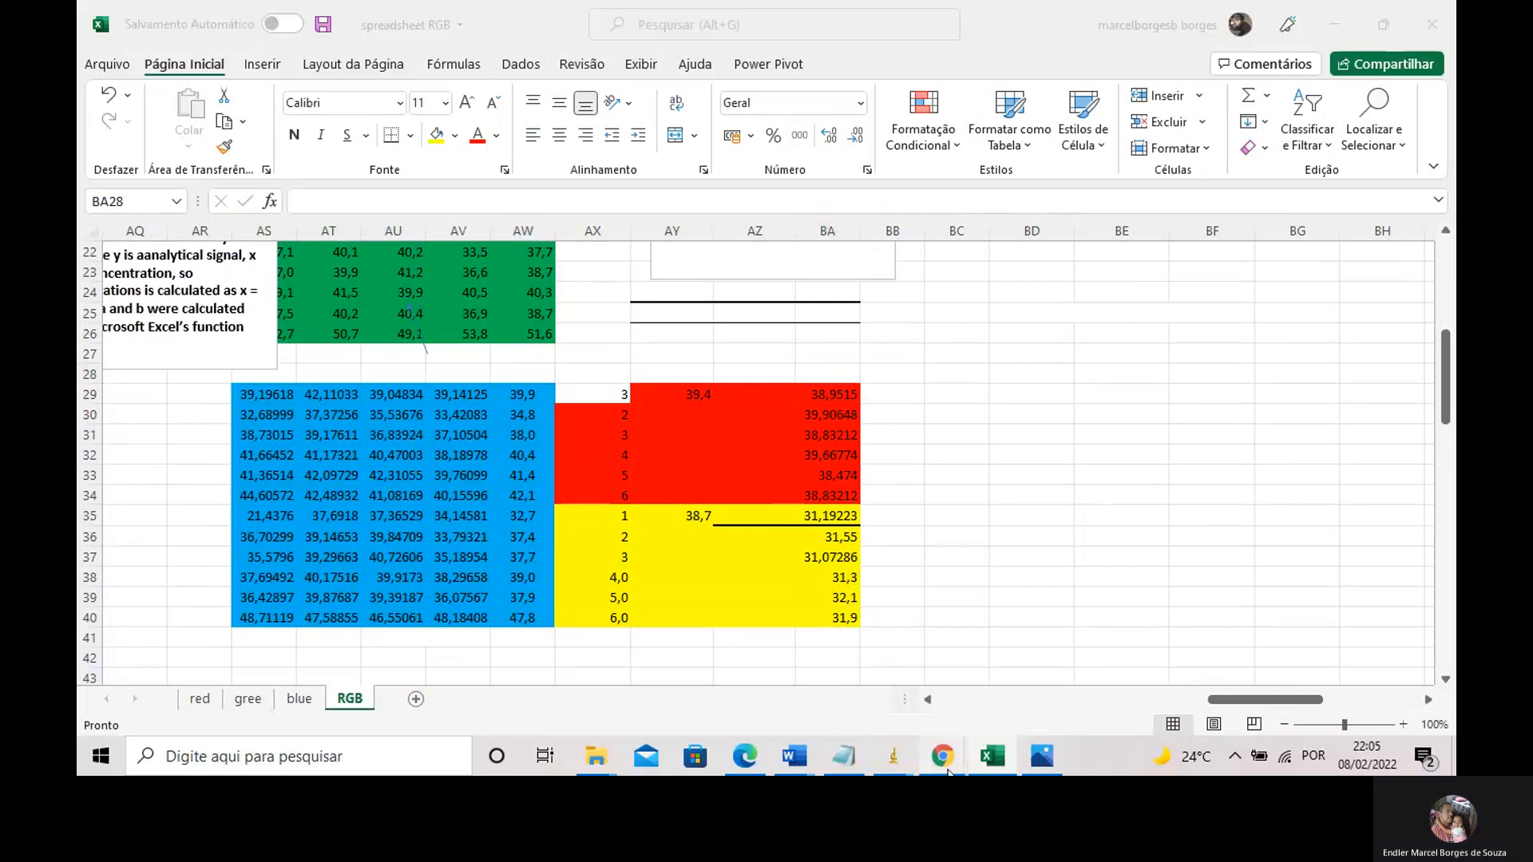
Switch to the Microsoft Teams meeting in Chrome and choose to stop the meeting recording
{"action": "mouse_move", "coordinate": [941, 754]}
{"action": "left_click", "coordinate": [812, 673]}
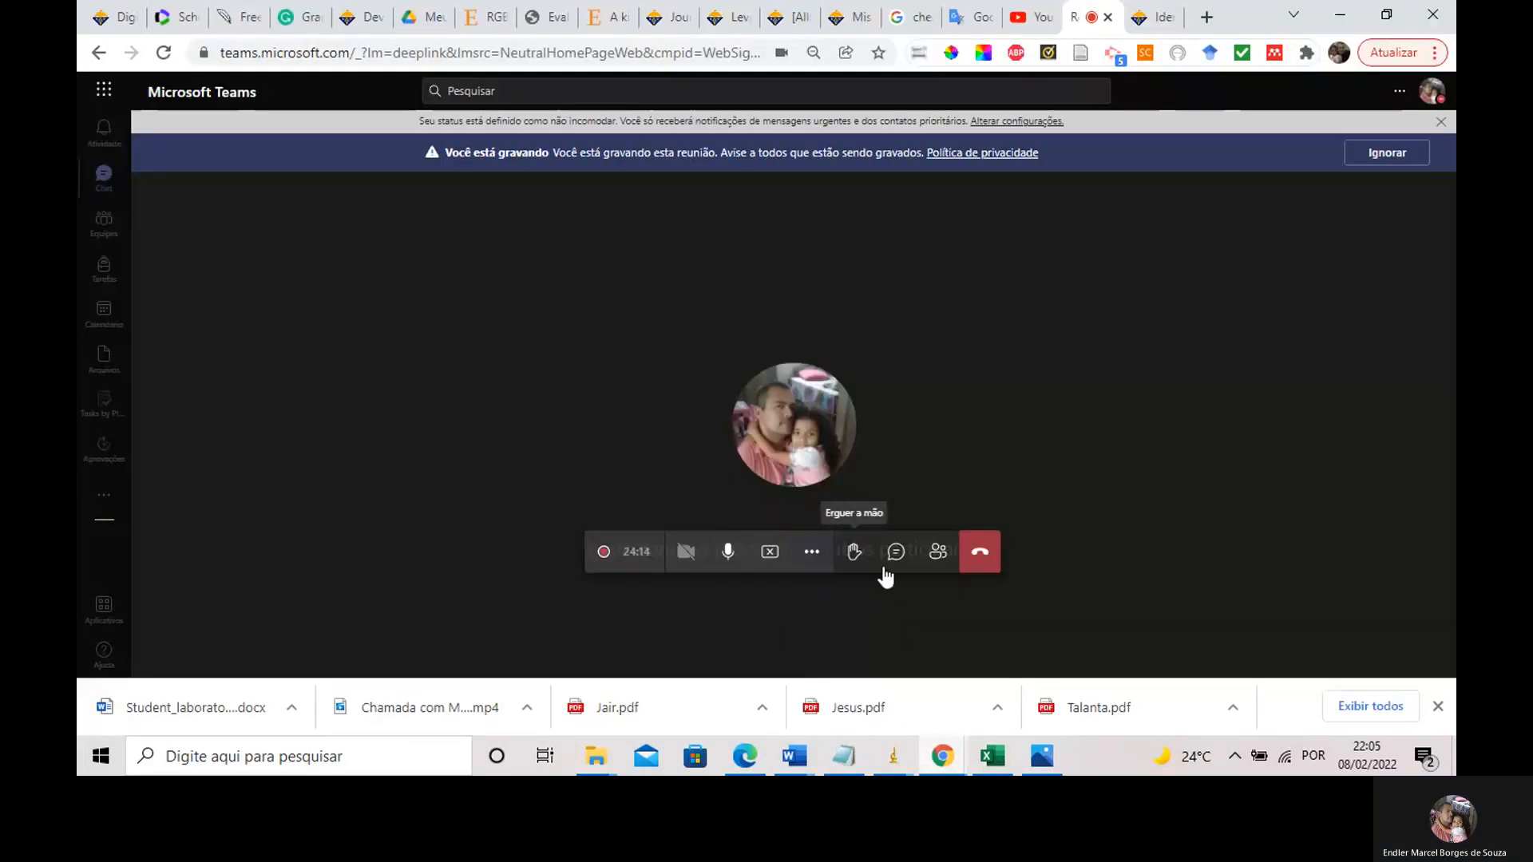
{"action": "left_click", "coordinate": [811, 552]}
{"action": "left_click", "coordinate": [806, 458]}
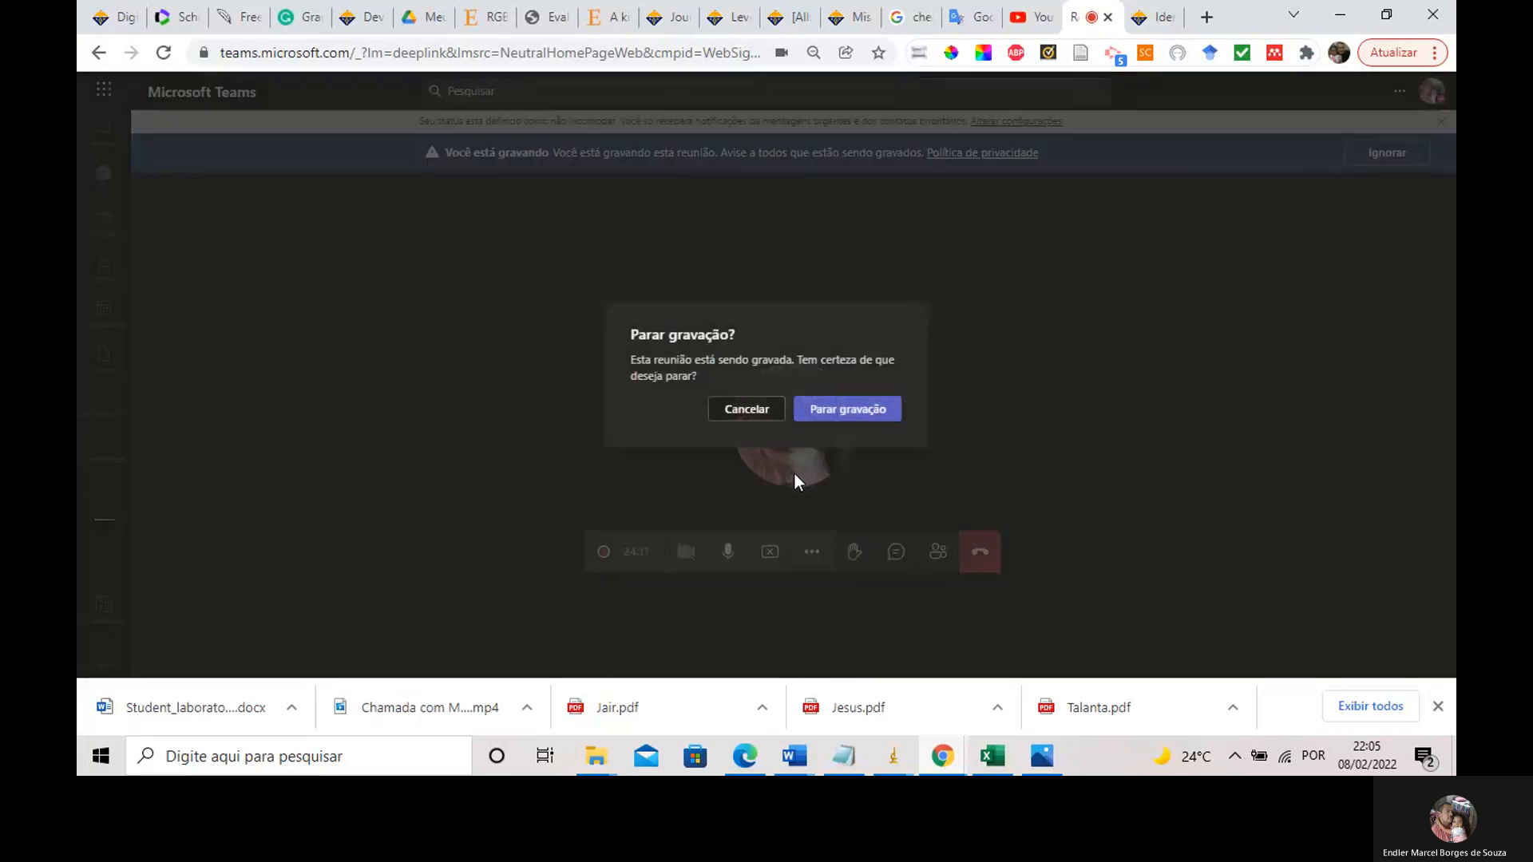